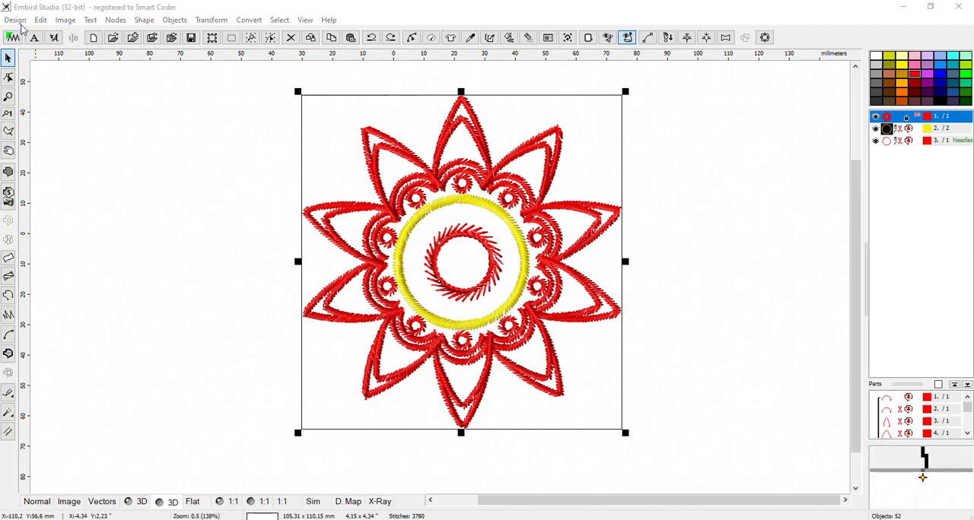
Step: Start a new blank design without saving the changes to the flower design
{"action": "left_click", "coordinate": [16, 20]}
{"action": "left_click", "coordinate": [31, 50]}
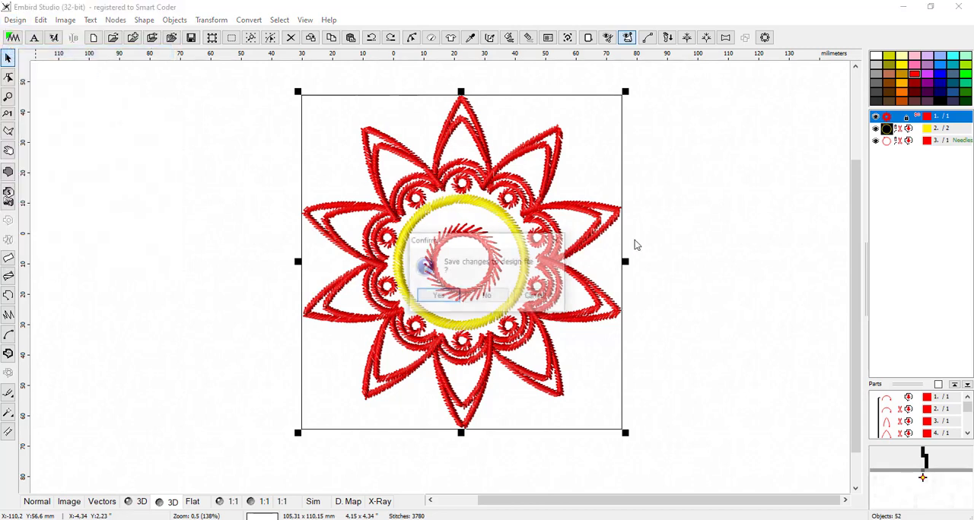
{"action": "left_click", "coordinate": [493, 297]}
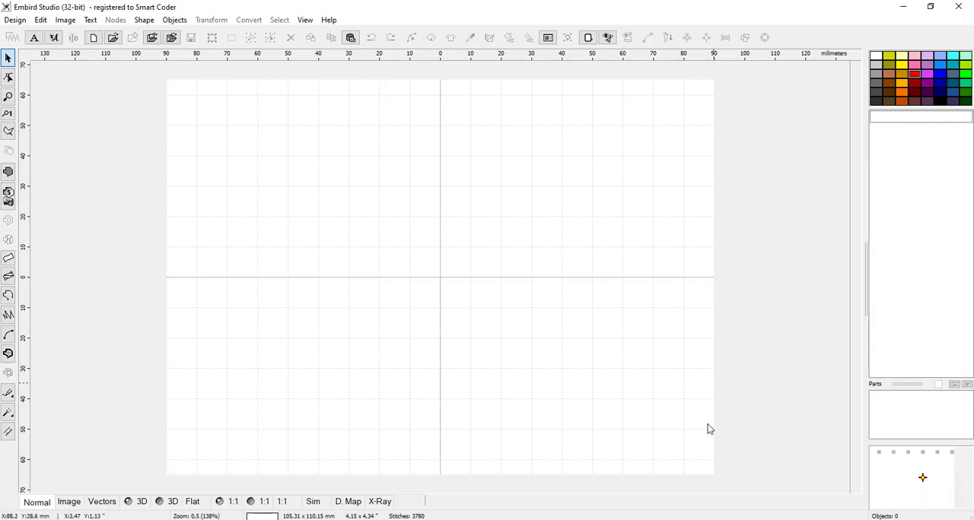
Step: Apply the BabyLock ESE, Brother 8200 (large) 130 x 180 mm hoop in the hoop preferences
{"action": "left_click", "coordinate": [588, 42]}
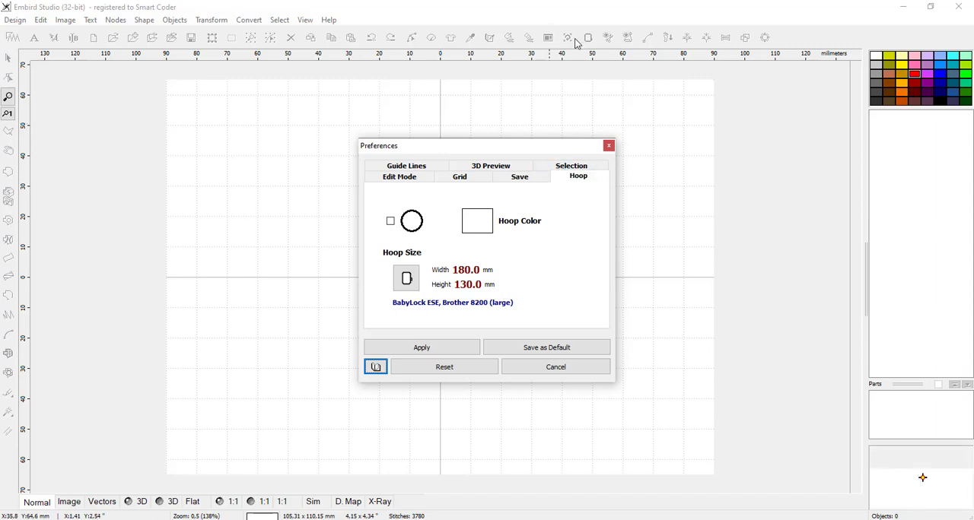
{"action": "left_click", "coordinate": [407, 280]}
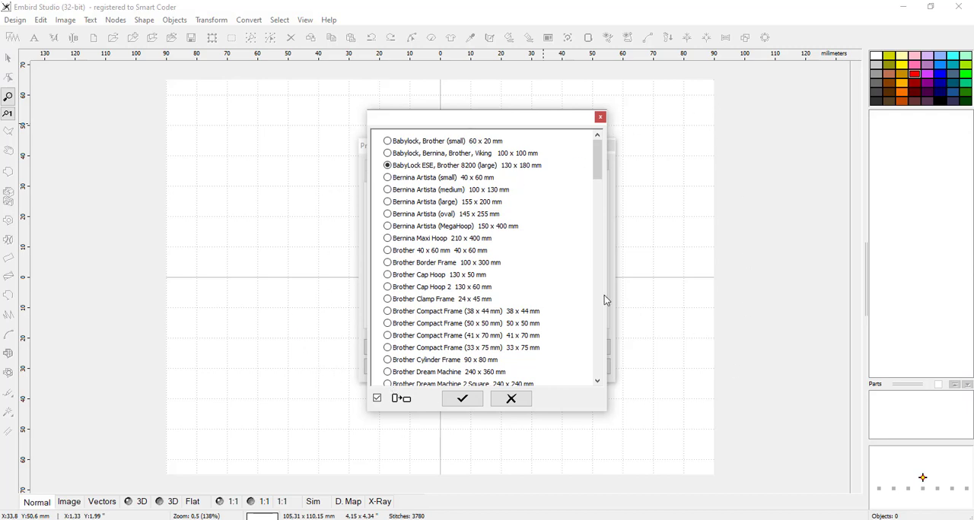
{"action": "left_click", "coordinate": [464, 401]}
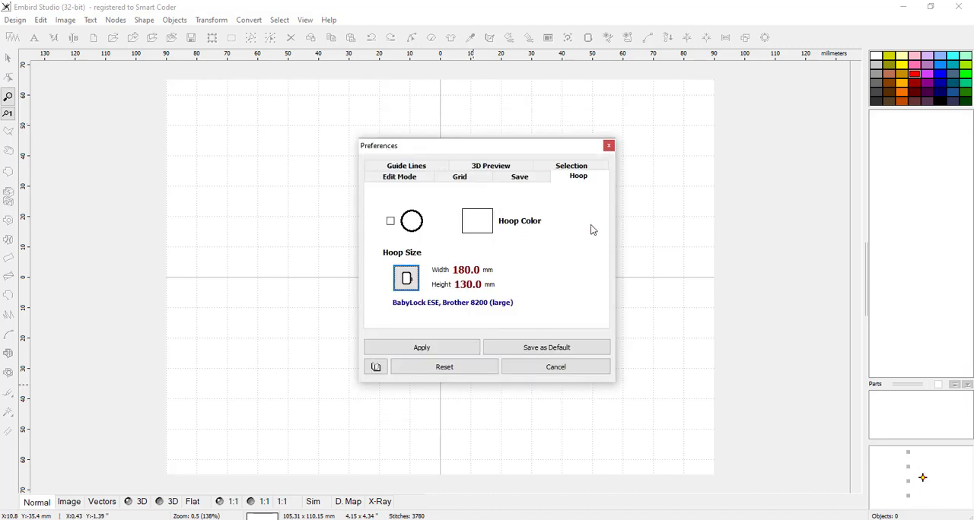
{"action": "left_click", "coordinate": [438, 348]}
{"action": "left_click", "coordinate": [555, 365]}
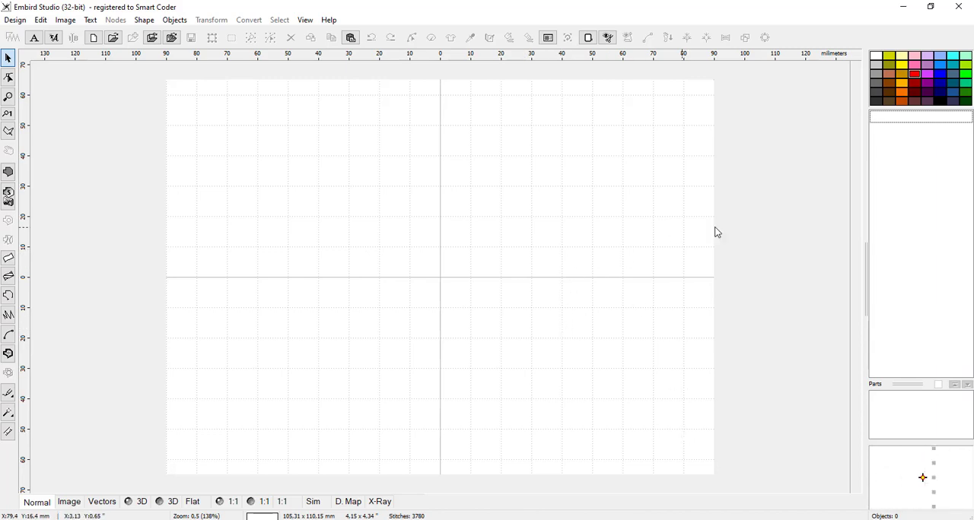
Step: Draw a five-sided fill object about 56 x 36 mm above the horizontal axis and generate its stitches
{"action": "left_click", "coordinate": [8, 173]}
{"action": "left_click", "coordinate": [414, 265]}
{"action": "left_click", "coordinate": [379, 236]}
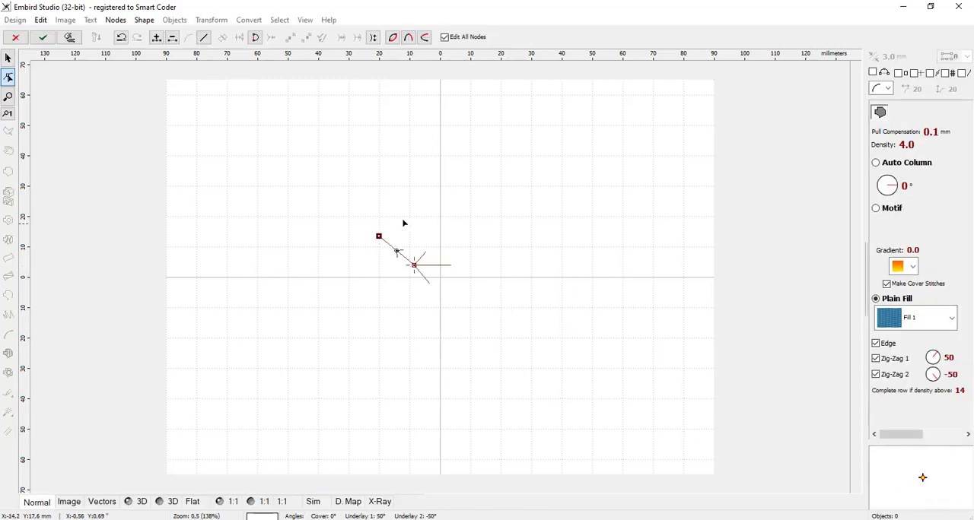
{"action": "left_click", "coordinate": [451, 163]}
{"action": "left_click", "coordinate": [550, 210]}
{"action": "left_click", "coordinate": [462, 271]}
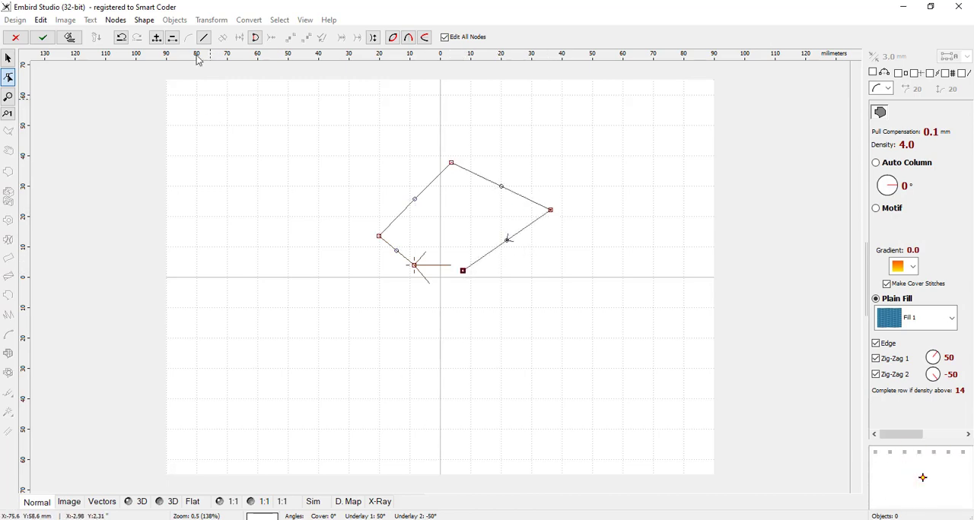
{"action": "left_click", "coordinate": [69, 36]}
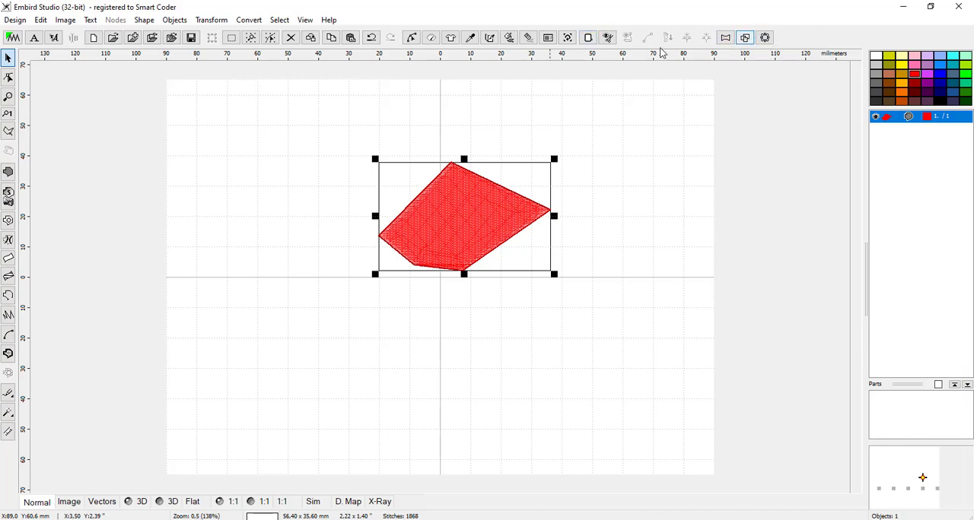
Step: Preview an Auto Repeat of the fill object in a circle with 3 copies oriented parallel to baseline
{"action": "left_click", "coordinate": [765, 40]}
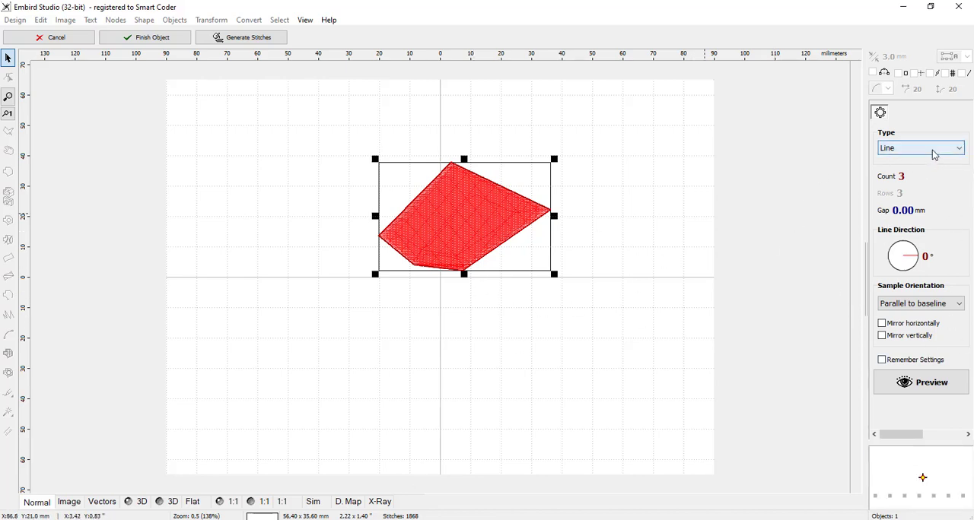
{"action": "left_click", "coordinate": [935, 154]}
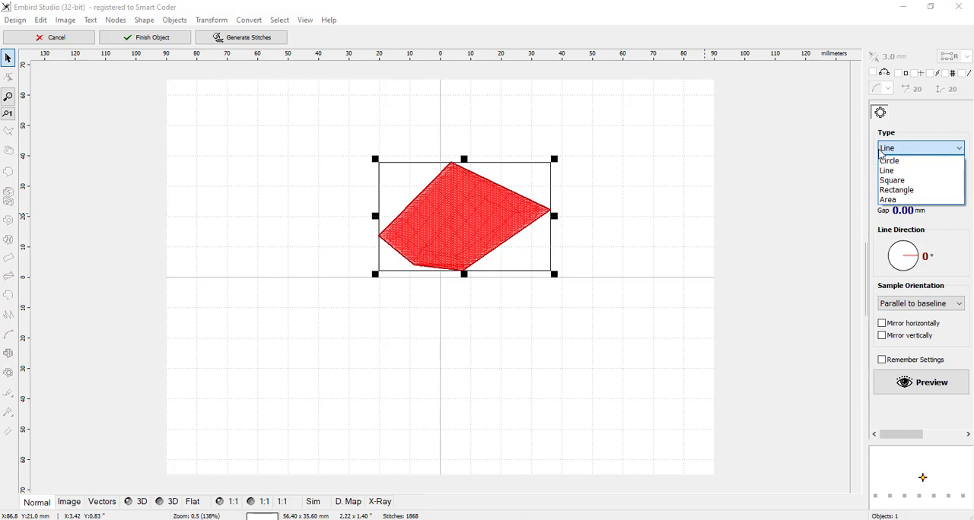
{"action": "left_click", "coordinate": [916, 165]}
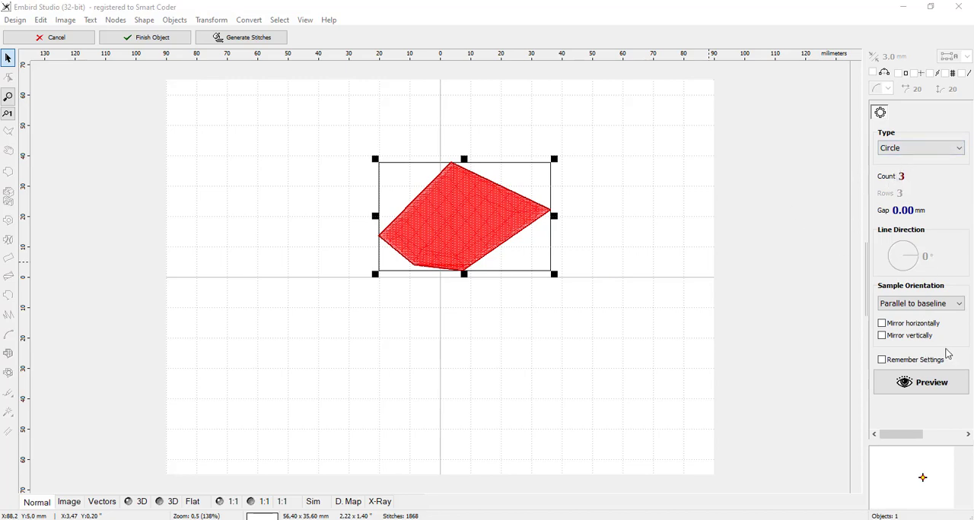
{"action": "left_click", "coordinate": [959, 305]}
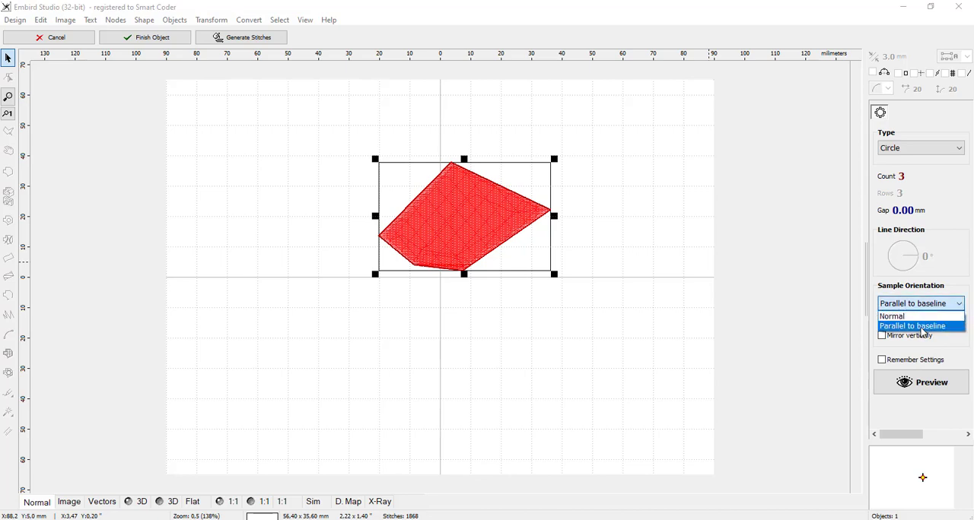
{"action": "left_click", "coordinate": [922, 329]}
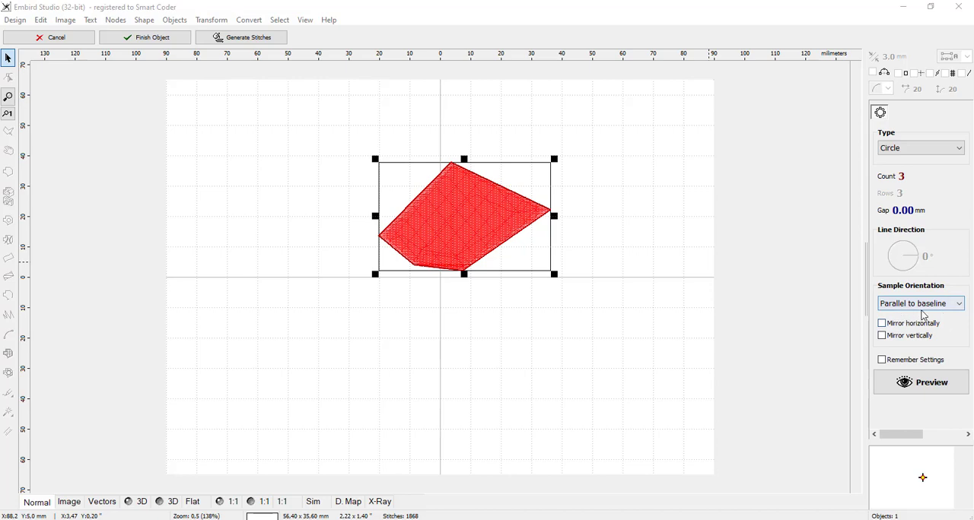
{"action": "left_click", "coordinate": [951, 387]}
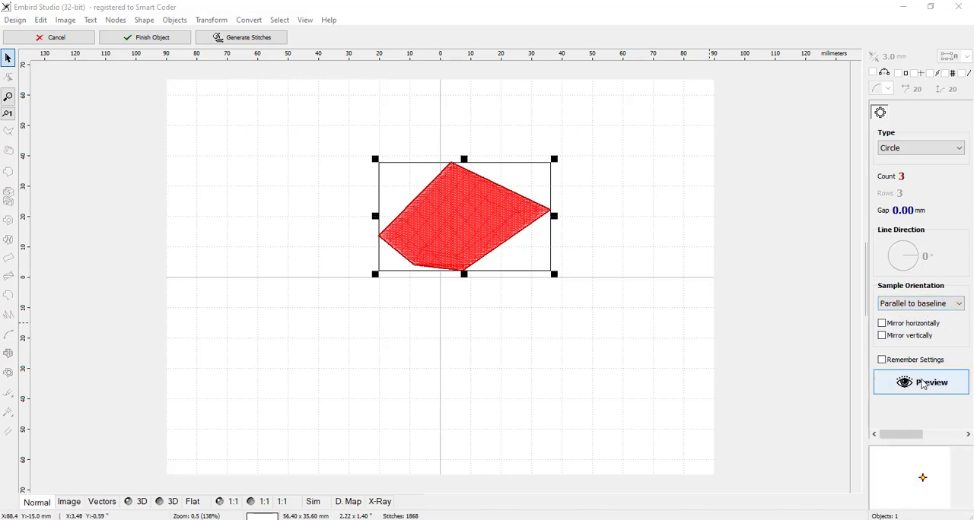
{"action": "left_click", "coordinate": [940, 385]}
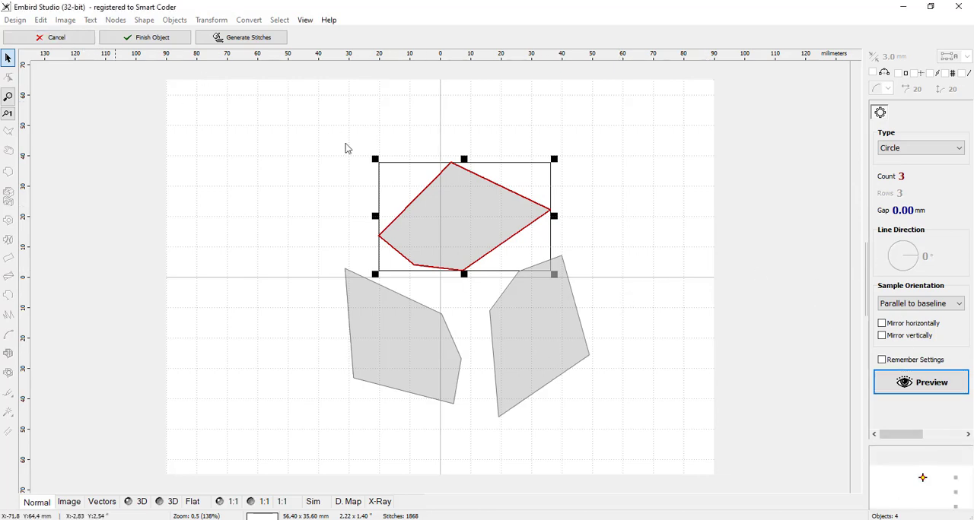
Step: Cancel the Auto Repeat and delete the fill object from the design
{"action": "left_click", "coordinate": [67, 38]}
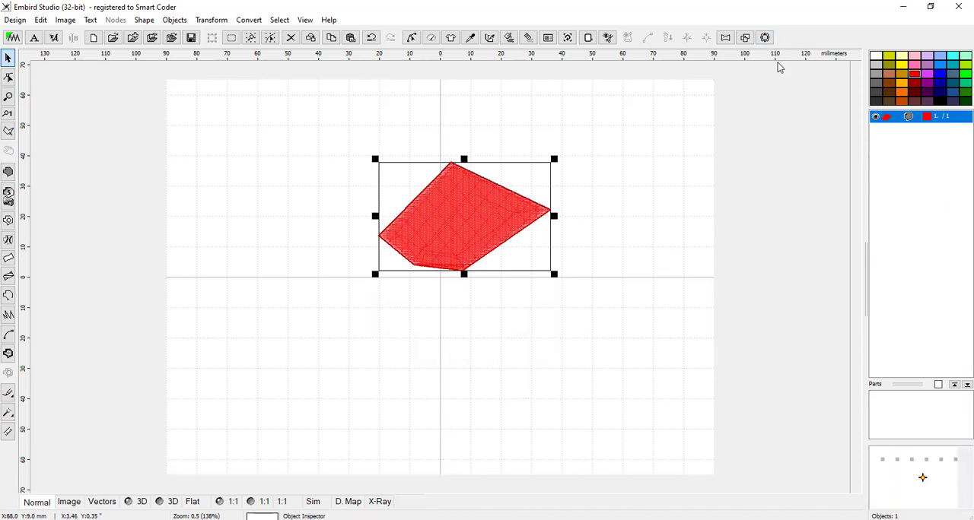
{"action": "key", "text": "Delete"}
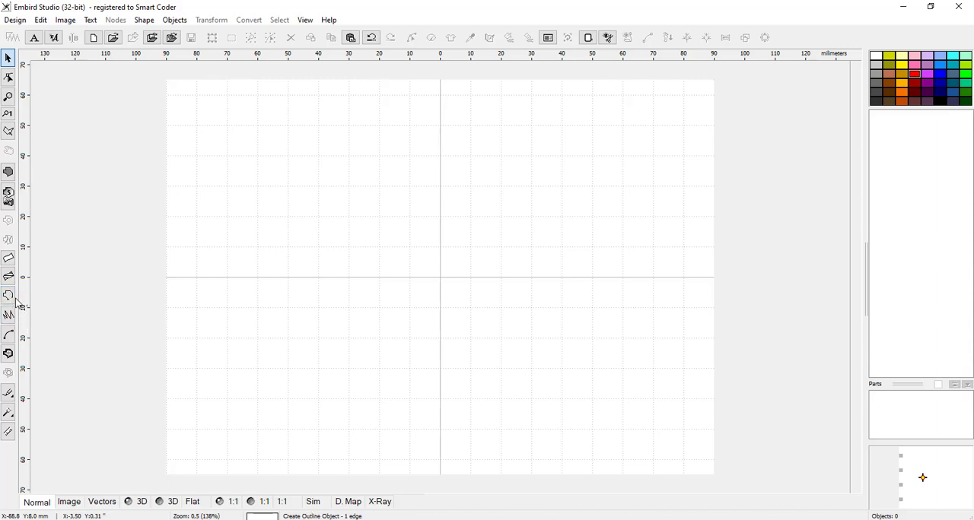
Step: Draw a 16-element ellipse as an outline object from the grid origin, forming a circle about 24 mm in diameter
{"action": "left_click", "coordinate": [9, 296]}
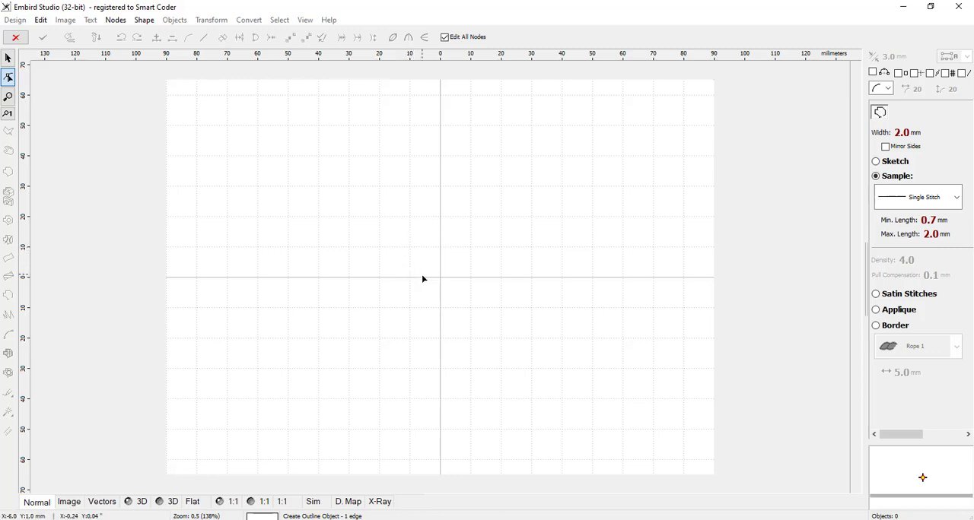
{"action": "scroll", "coordinate": [428, 282], "scroll_direction": "up", "scroll_amount": 2}
{"action": "scroll", "coordinate": [680, 290], "scroll_direction": "down", "scroll_amount": 1}
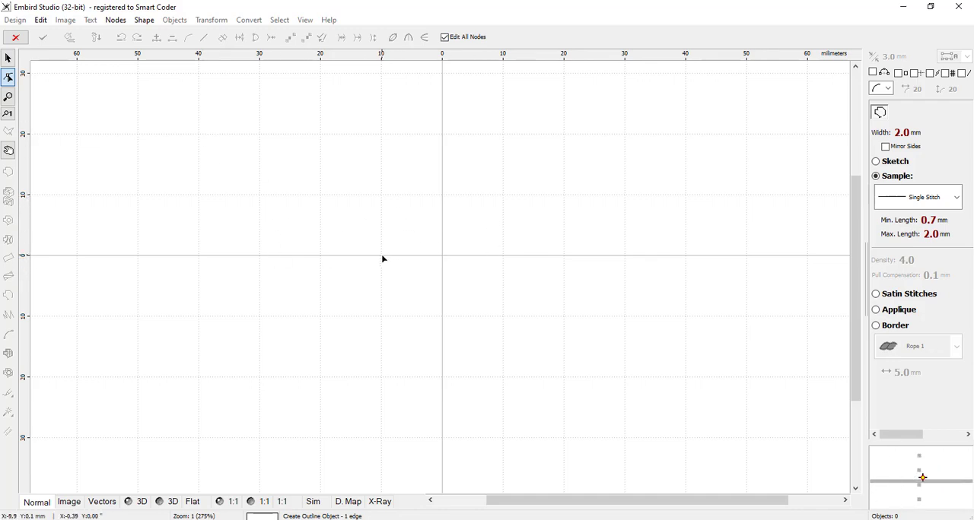
{"action": "left_click", "coordinate": [442, 255]}
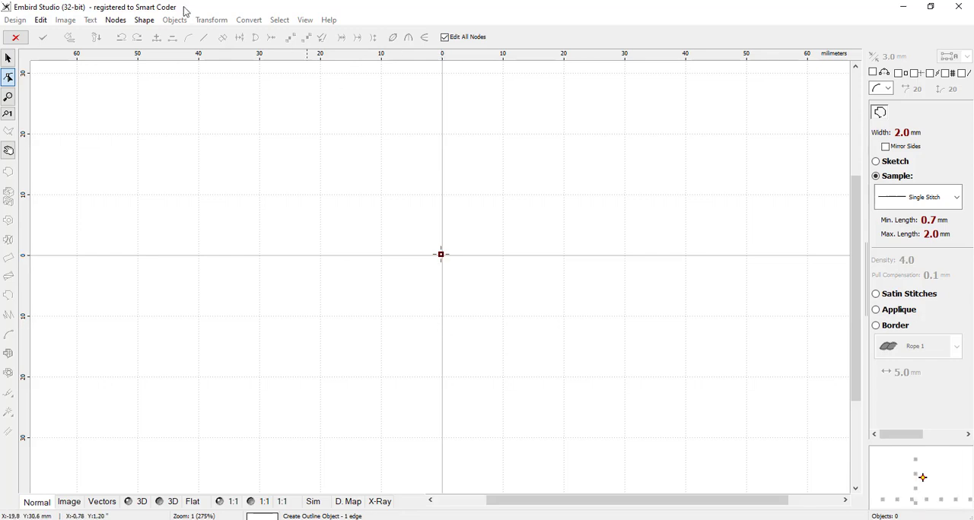
{"action": "left_click", "coordinate": [146, 23]}
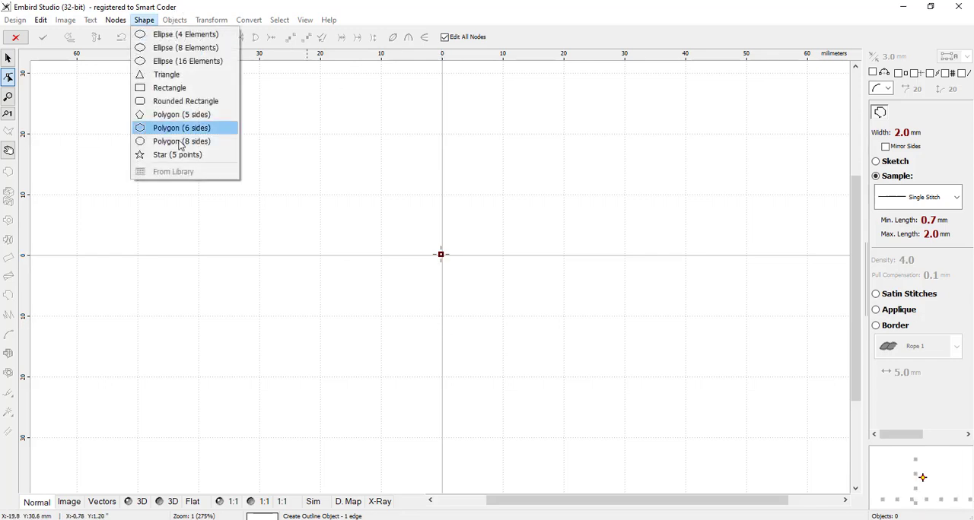
{"action": "left_click", "coordinate": [173, 63]}
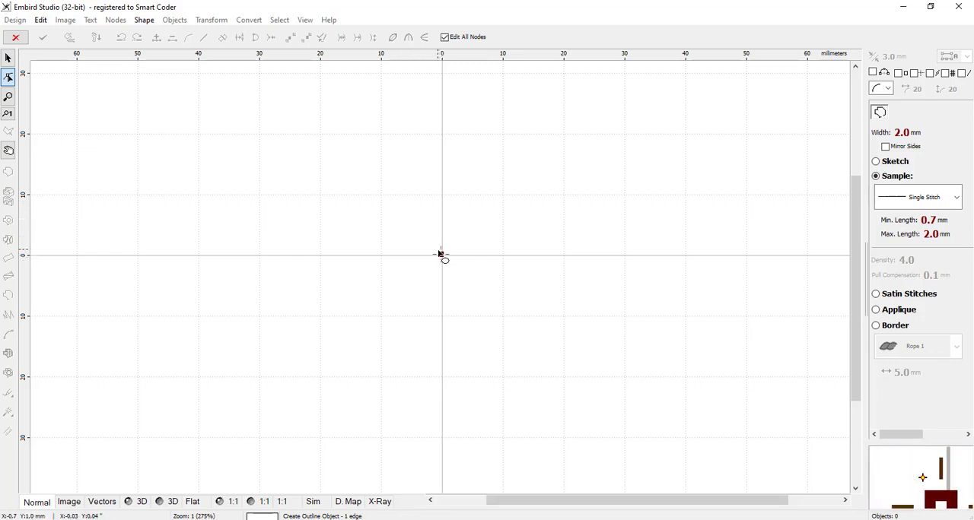
{"action": "left_click_drag", "start_coordinate": [441, 256], "coordinate": [459, 280]}
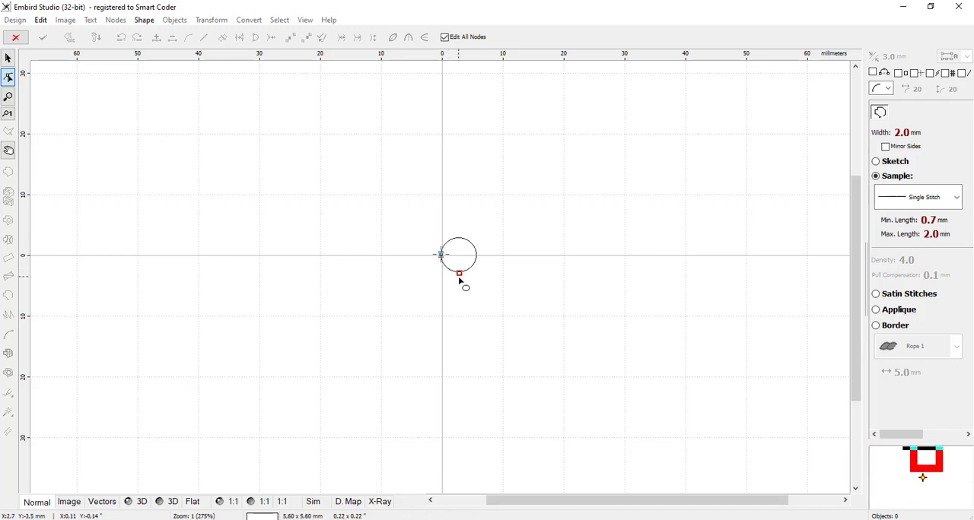
{"action": "left_click_drag", "start_coordinate": [459, 280], "coordinate": [515, 369]}
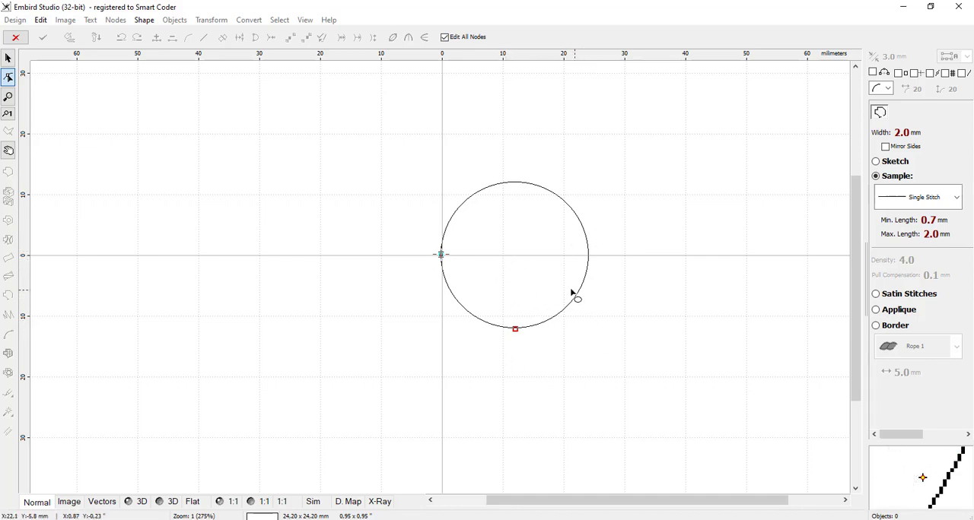
Step: Convert the circle to elements, generate its single-stitch outline, and deselect it
{"action": "right_click", "coordinate": [515, 332]}
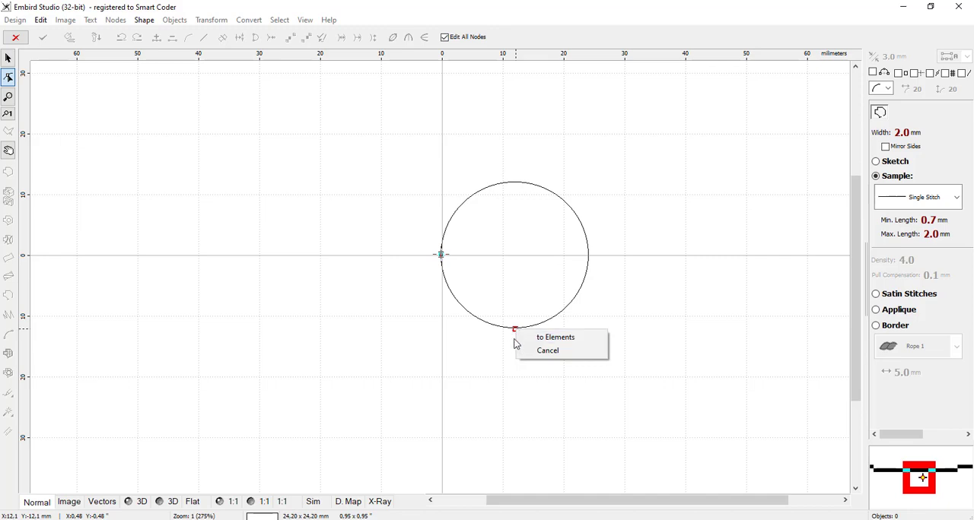
{"action": "left_click", "coordinate": [576, 344]}
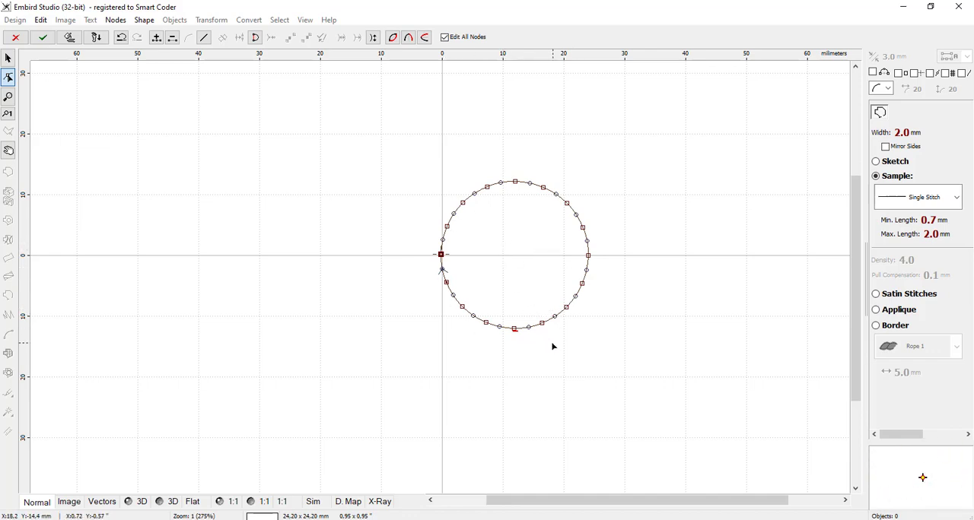
{"action": "left_click", "coordinate": [68, 38]}
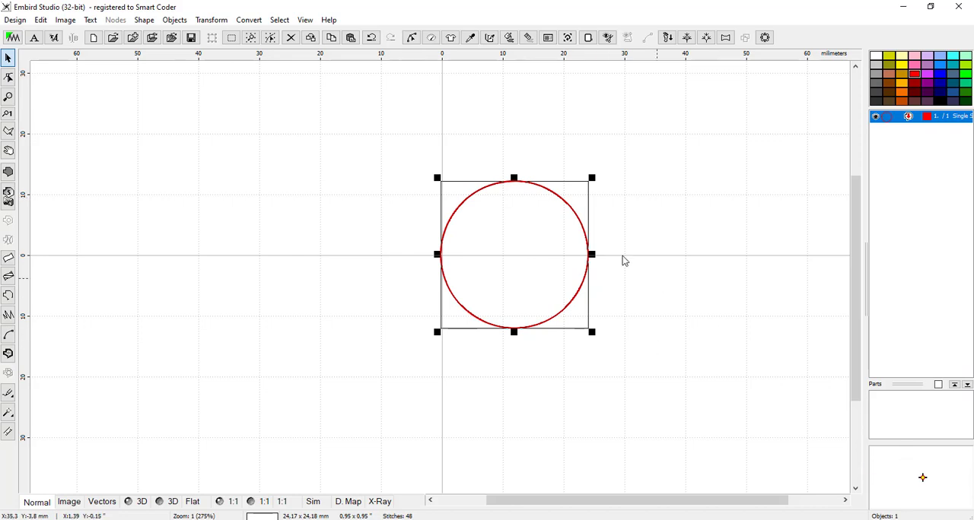
{"action": "left_click", "coordinate": [659, 253]}
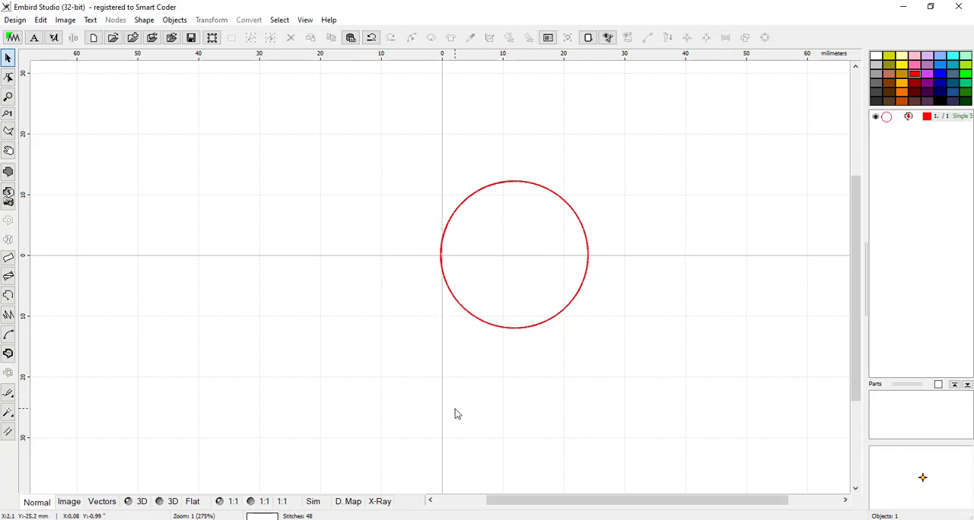
Step: Examine the circle's stitches in the 3D preview and return to the normal view
{"action": "left_click", "coordinate": [172, 505]}
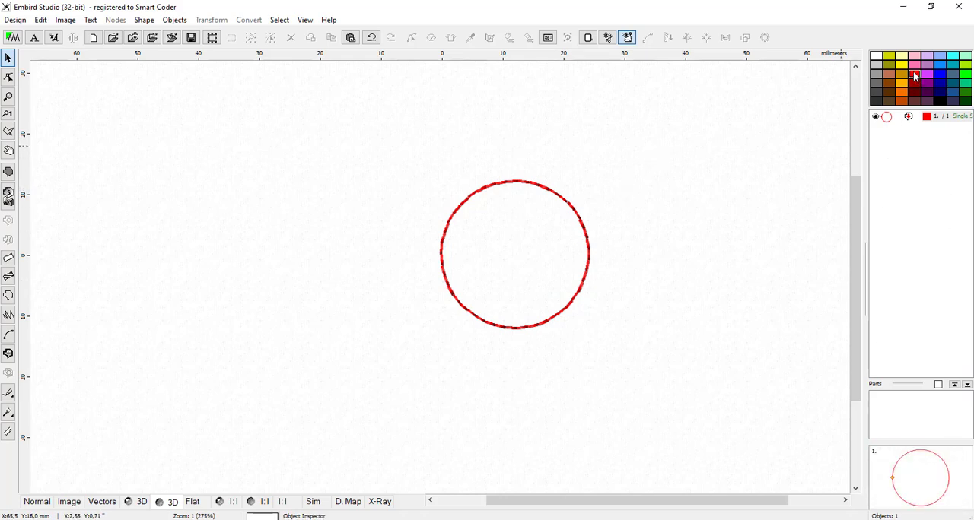
{"action": "left_click_drag", "start_coordinate": [915, 76], "coordinate": [930, 124]}
{"action": "left_click", "coordinate": [43, 506]}
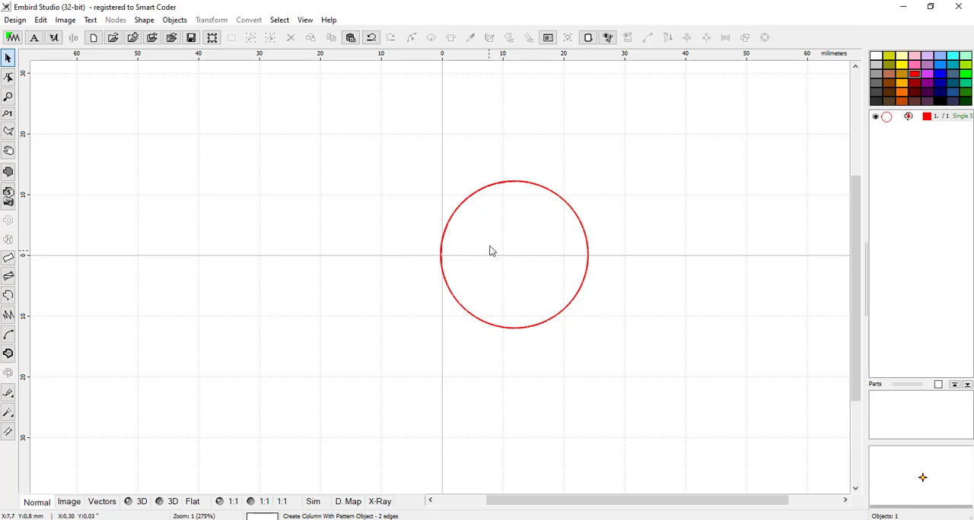
Step: Select the circle outline and move it about 13 mm left so it roughly surrounds the grid origin
{"action": "left_click", "coordinate": [588, 259]}
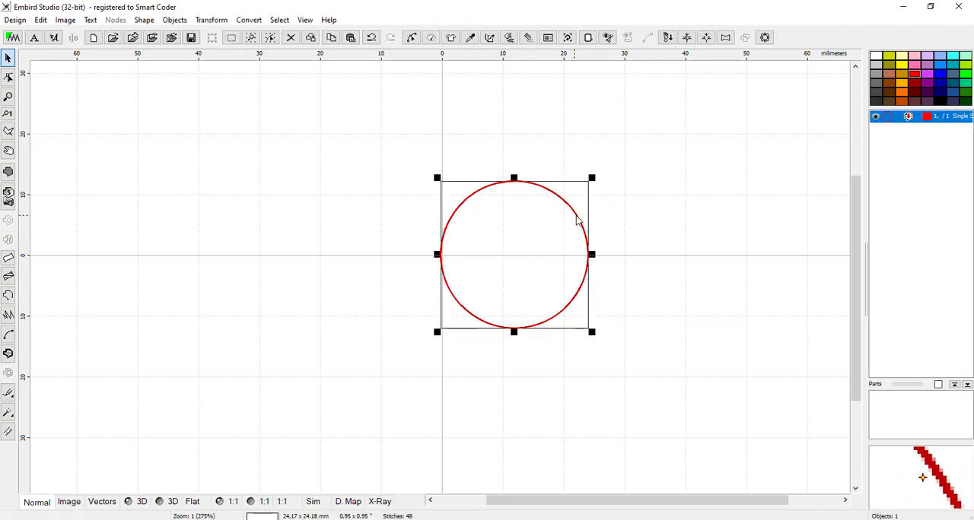
{"action": "left_click_drag", "start_coordinate": [574, 220], "coordinate": [498, 216]}
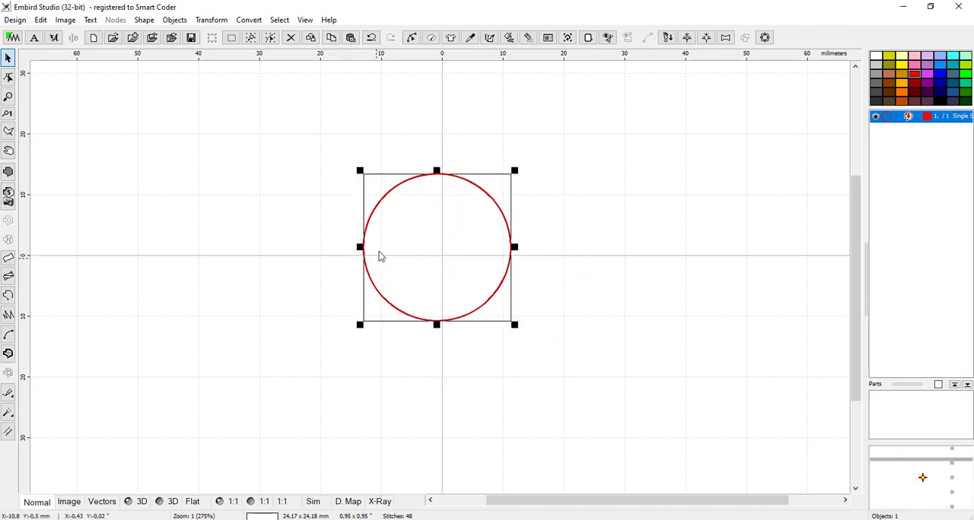
{"action": "scroll", "coordinate": [350, 247], "scroll_direction": "up", "scroll_amount": 2}
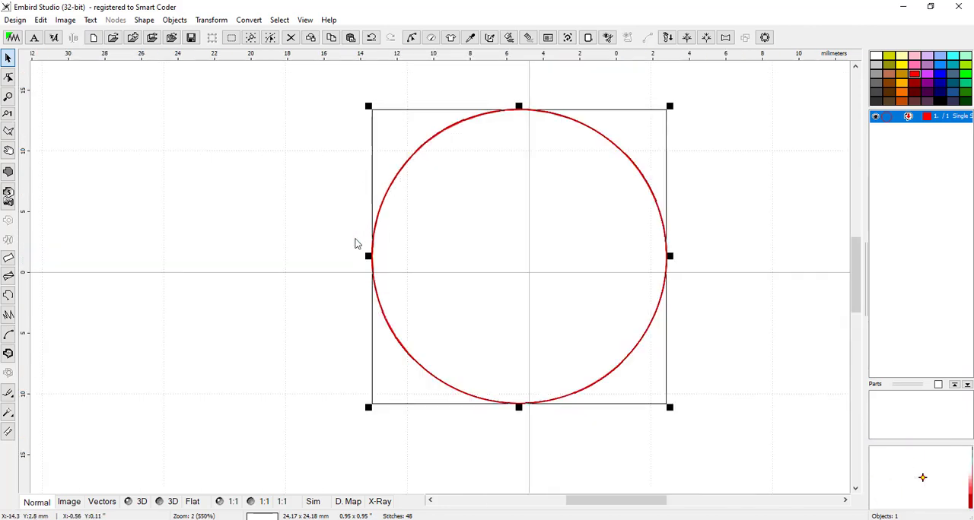
{"action": "scroll", "coordinate": [377, 281], "scroll_direction": "down", "scroll_amount": 1}
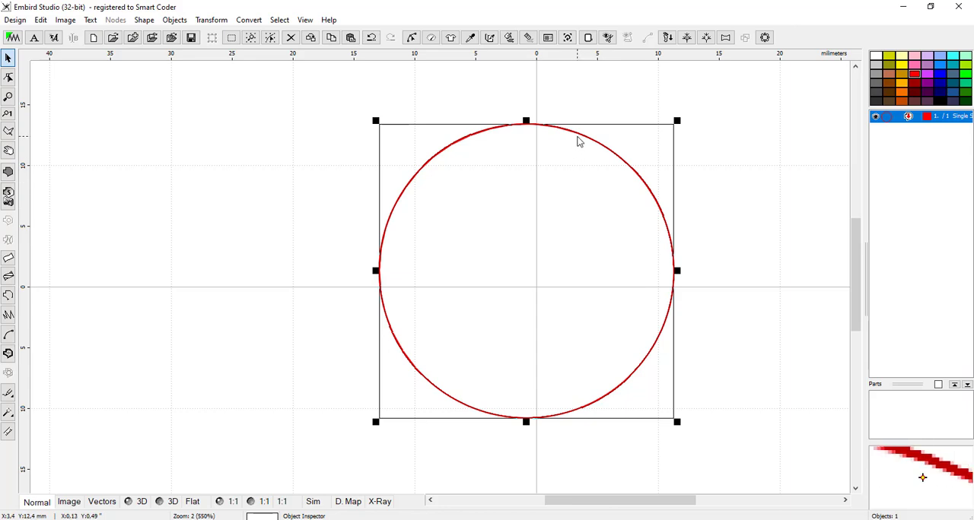
Step: Shift the circle down until its side midpoints line up with the horizontal grid axis
{"action": "left_click_drag", "start_coordinate": [585, 142], "coordinate": [582, 156]}
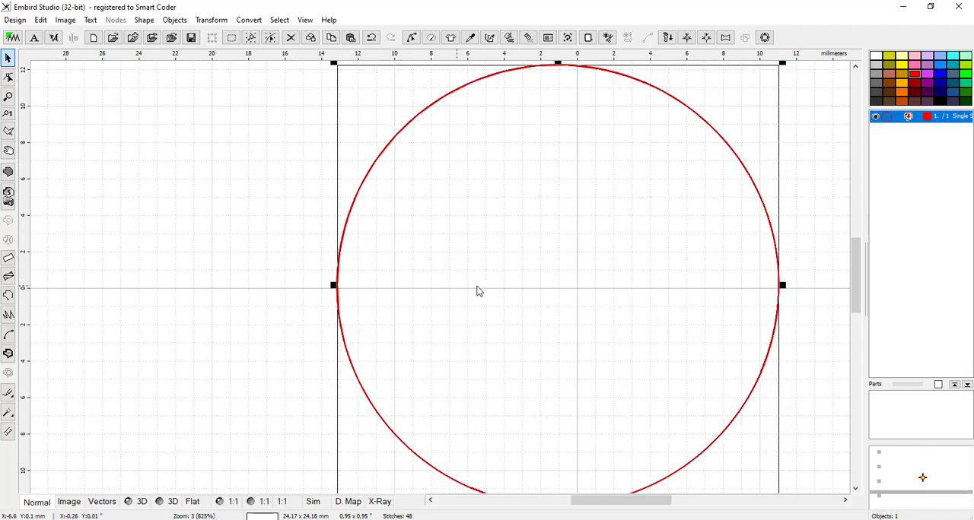
{"action": "scroll", "coordinate": [455, 290], "scroll_direction": "up", "scroll_amount": 1}
{"action": "mouse_move", "coordinate": [645, 263]}
{"action": "left_mouse_down"}
{"action": "mouse_move", "coordinate": [642, 272]}
{"action": "mouse_move", "coordinate": [654, 270]}
{"action": "left_mouse_up"}
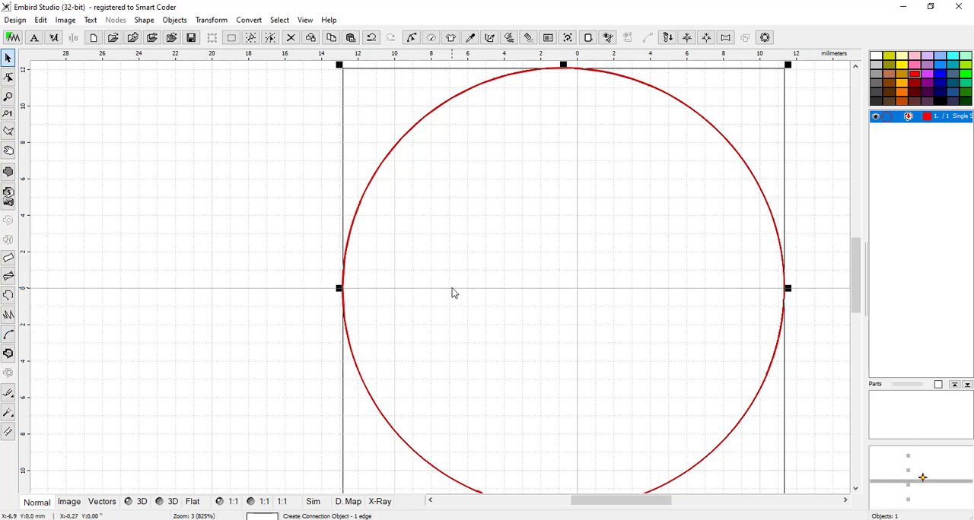
{"action": "scroll", "coordinate": [488, 344], "scroll_direction": "down", "scroll_amount": 1}
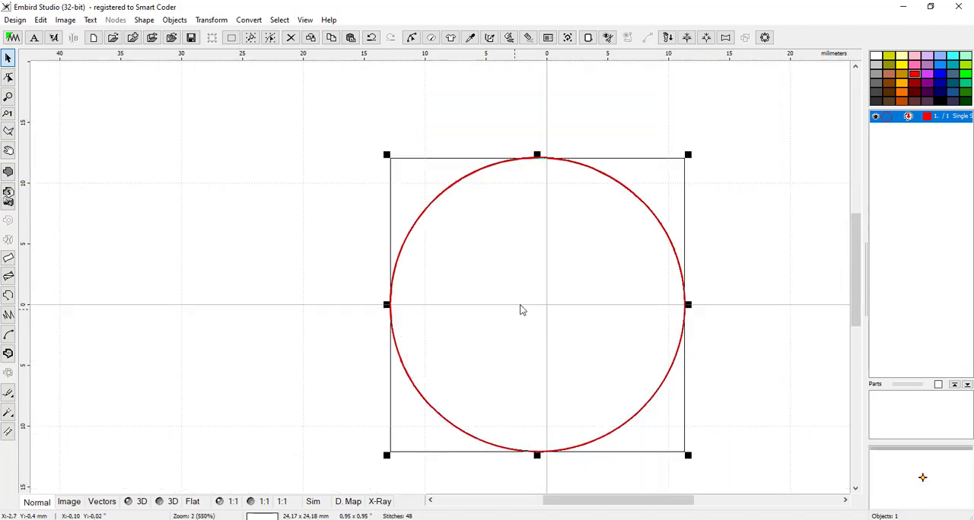
Step: Shift the circle right until its top midpoint sits on the vertical grid axis, centring it on the origin
{"action": "scroll", "coordinate": [539, 153], "scroll_direction": "up", "scroll_amount": 3}
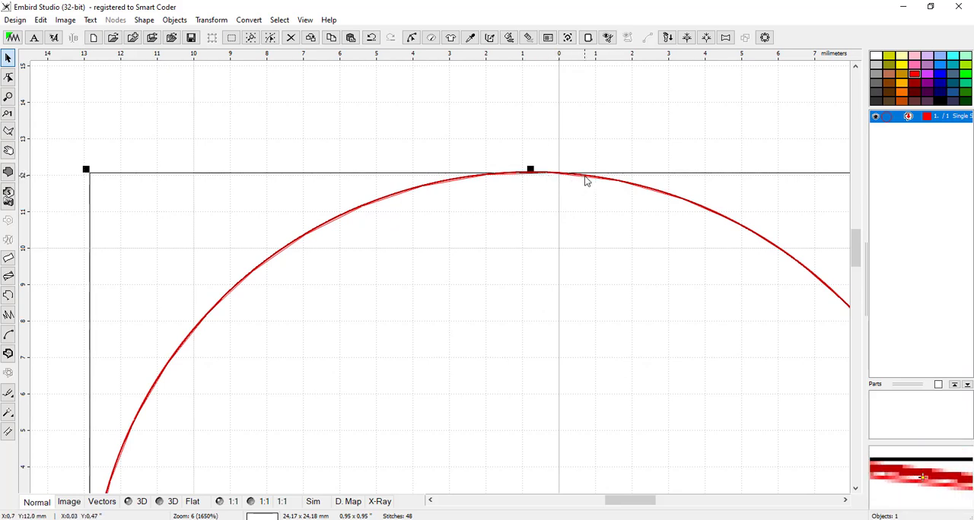
{"action": "left_click_drag", "start_coordinate": [585, 180], "coordinate": [594, 179]}
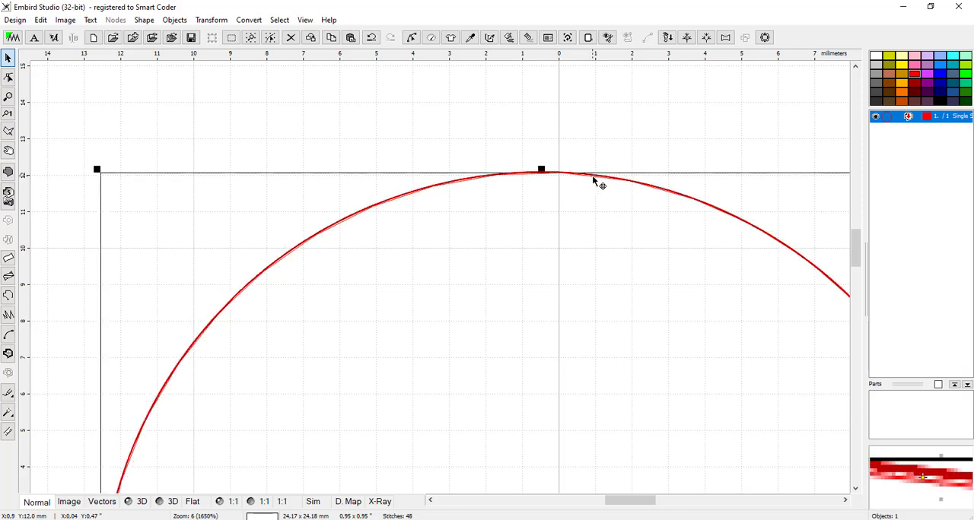
{"action": "left_click_drag", "start_coordinate": [597, 176], "coordinate": [611, 180]}
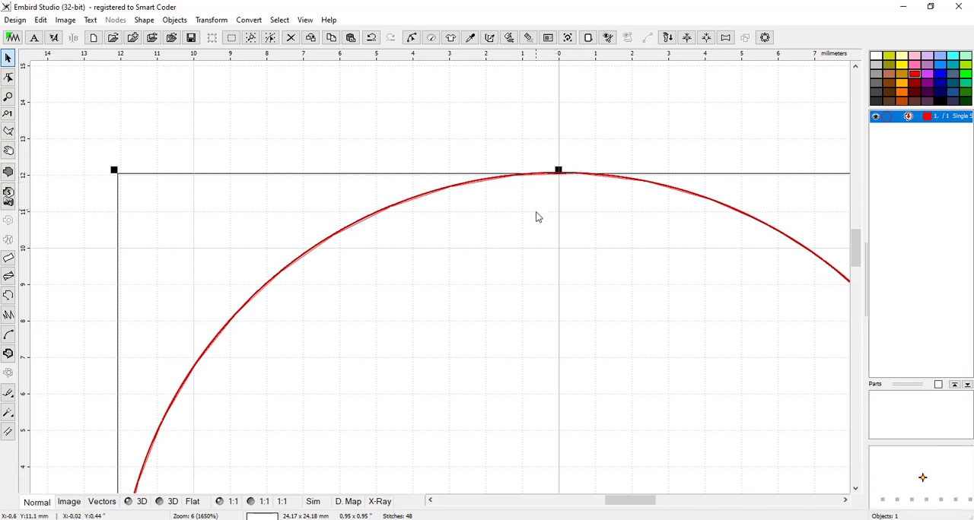
{"action": "scroll", "coordinate": [521, 289], "scroll_direction": "down", "scroll_amount": 1}
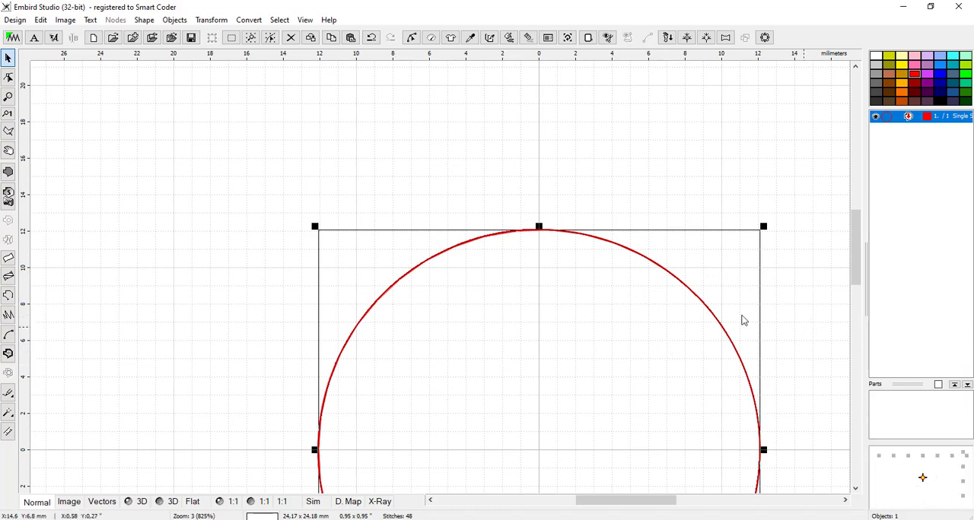
{"action": "scroll", "coordinate": [615, 268], "scroll_direction": "down", "scroll_amount": 1}
{"action": "scroll", "coordinate": [576, 222], "scroll_direction": "down", "scroll_amount": 2}
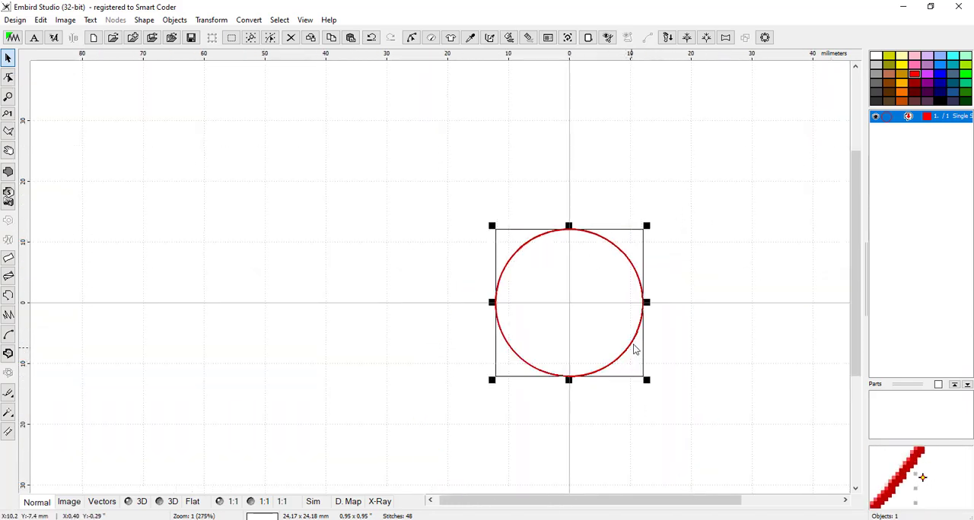
Step: Edit the circle's nodes and split the object at its rightmost node, near the horizontal axis
{"action": "scroll", "coordinate": [634, 348], "scroll_direction": "up", "scroll_amount": 2}
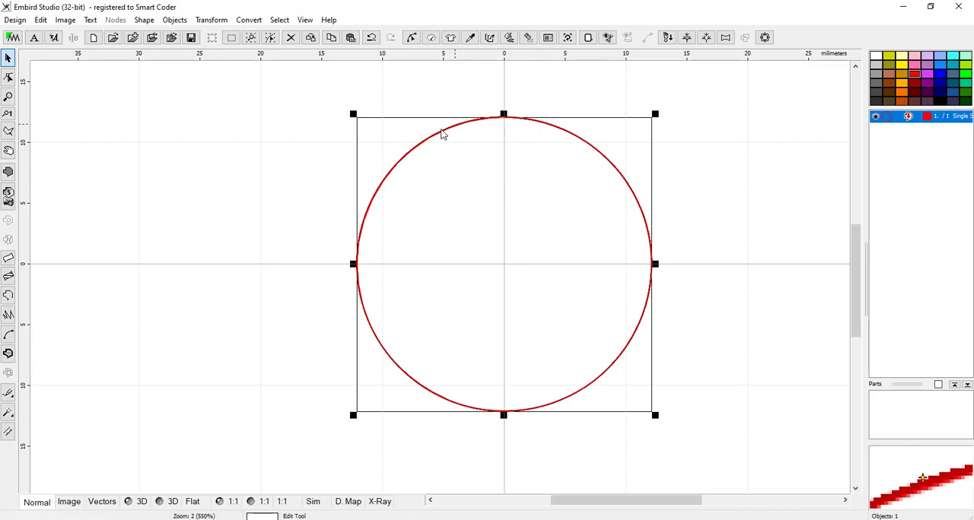
{"action": "left_click", "coordinate": [7, 77]}
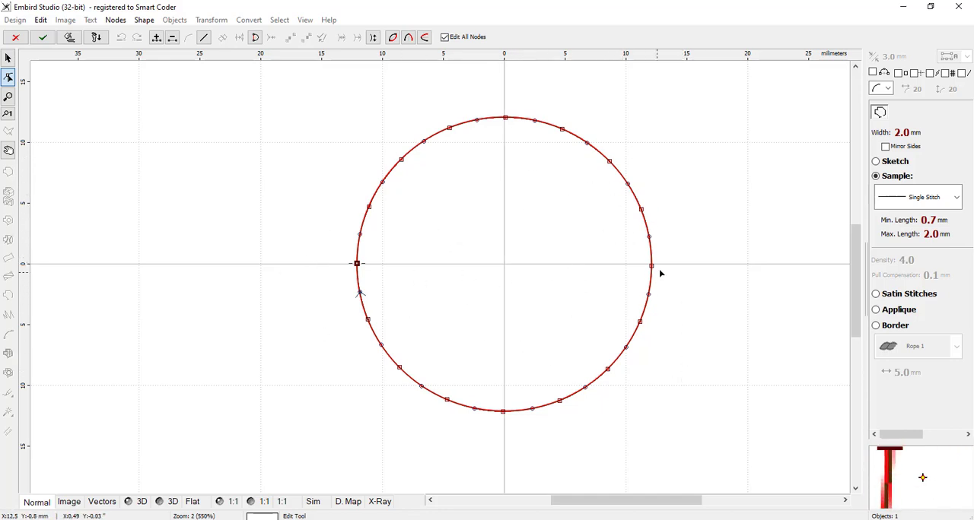
{"action": "scroll", "coordinate": [645, 275], "scroll_direction": "up", "scroll_amount": 1}
{"action": "scroll", "coordinate": [653, 261], "scroll_direction": "up", "scroll_amount": 3}
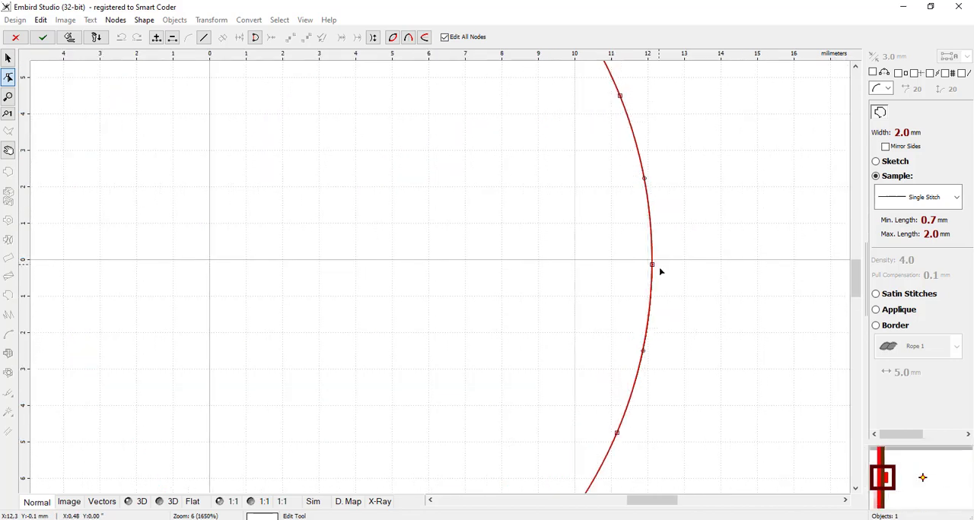
{"action": "left_click", "coordinate": [653, 267]}
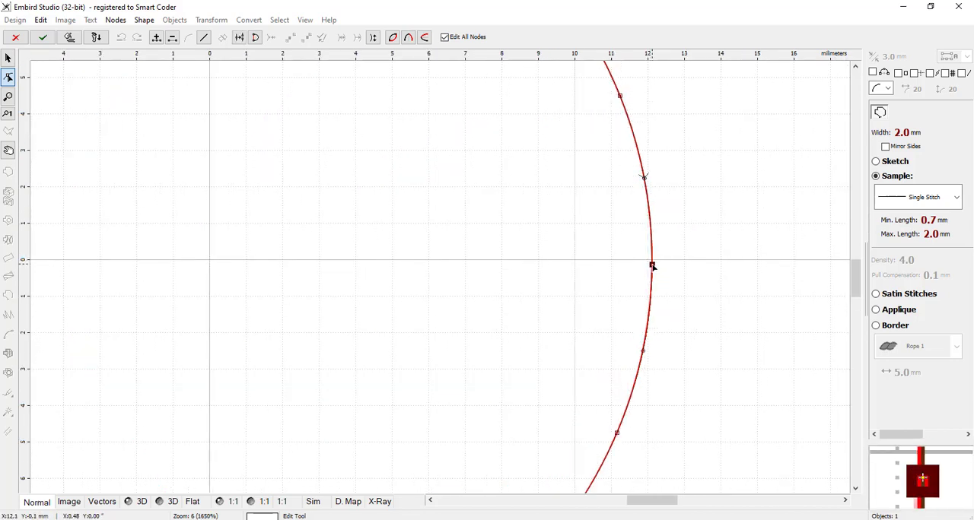
{"action": "right_click", "coordinate": [652, 266]}
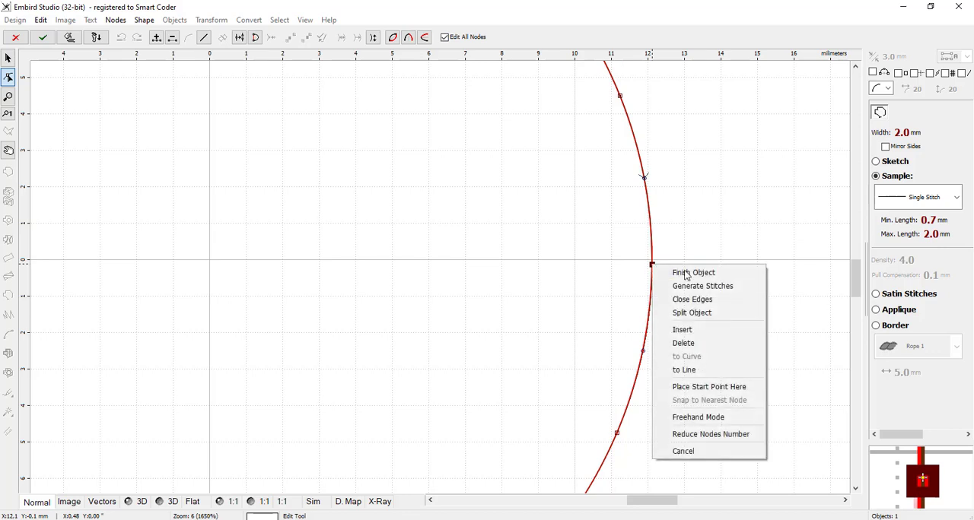
{"action": "left_click", "coordinate": [703, 319]}
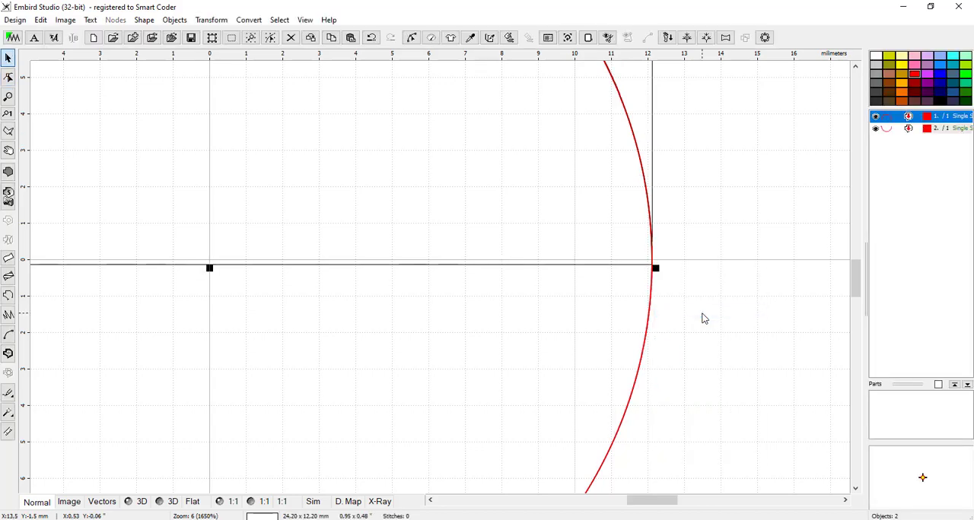
Step: Select the lower and upper halves of the split circle in turn to check each object
{"action": "scroll", "coordinate": [712, 352], "scroll_direction": "down", "scroll_amount": 3}
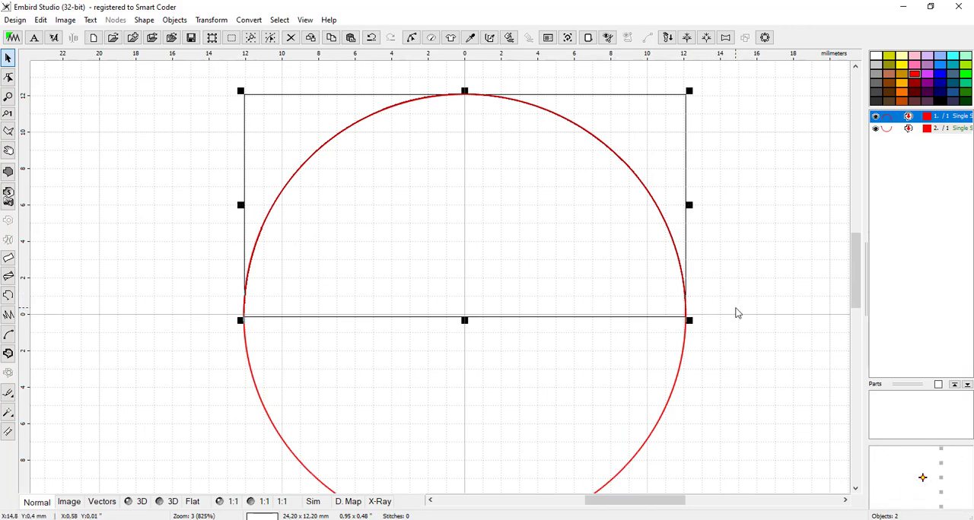
{"action": "left_click", "coordinate": [890, 130]}
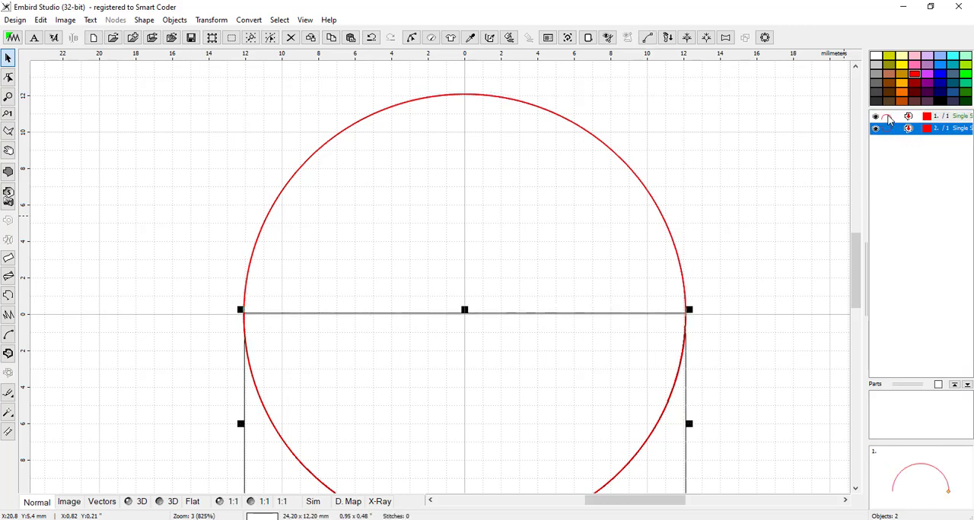
{"action": "left_click", "coordinate": [890, 118]}
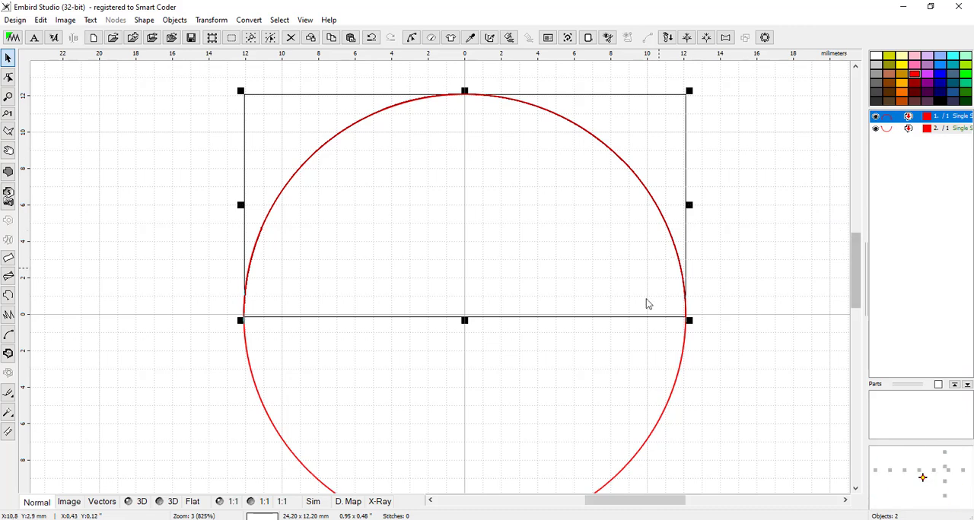
{"action": "scroll", "coordinate": [223, 332], "scroll_direction": "up", "scroll_amount": 1}
{"action": "scroll", "coordinate": [223, 333], "scroll_direction": "up", "scroll_amount": 2}
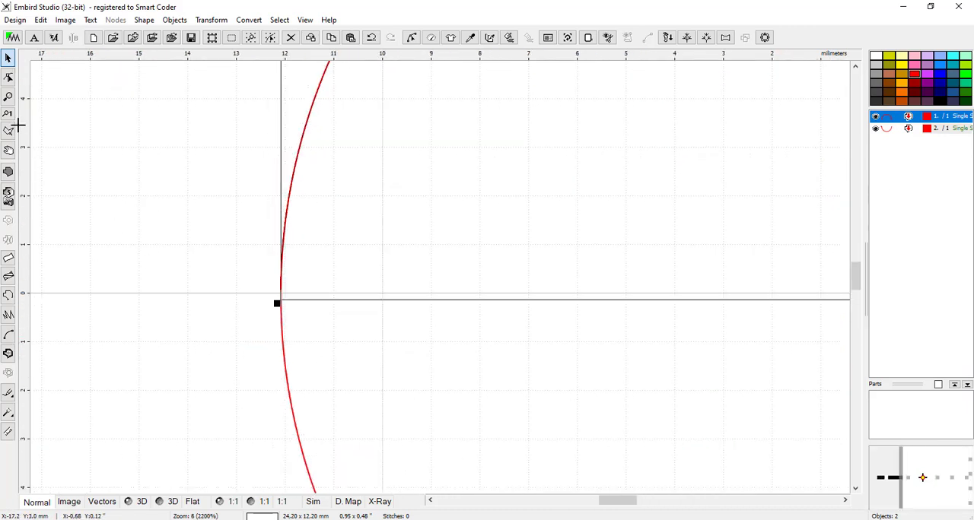
{"action": "left_click", "coordinate": [9, 78]}
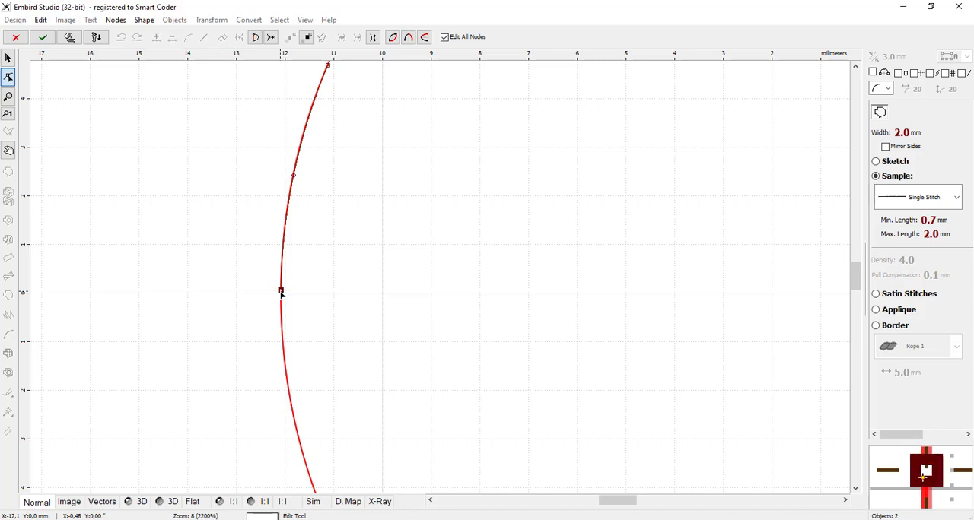
{"action": "right_click", "coordinate": [280, 292]}
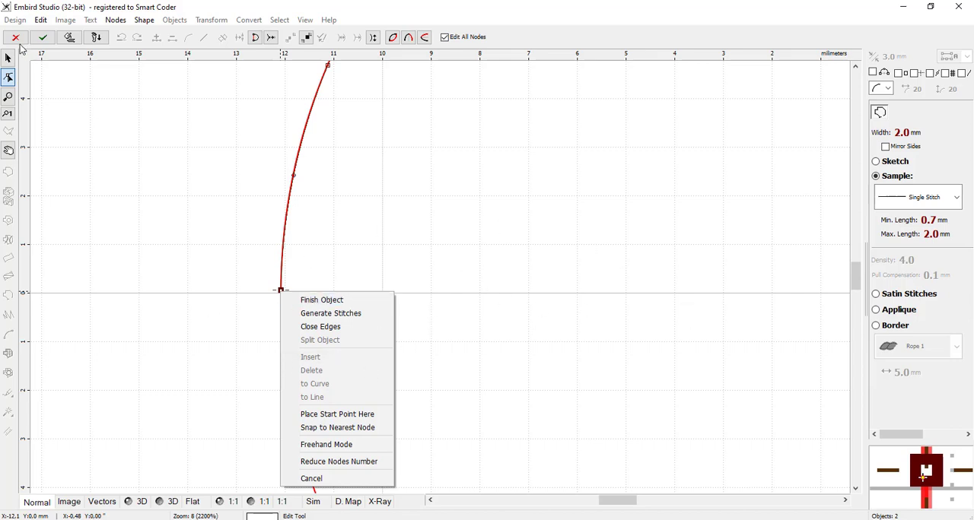
{"action": "left_click", "coordinate": [19, 40]}
Step: Delete the lower half of the split circle, keeping only the upper semicircle
{"action": "scroll", "coordinate": [183, 317], "scroll_direction": "down", "scroll_amount": 3}
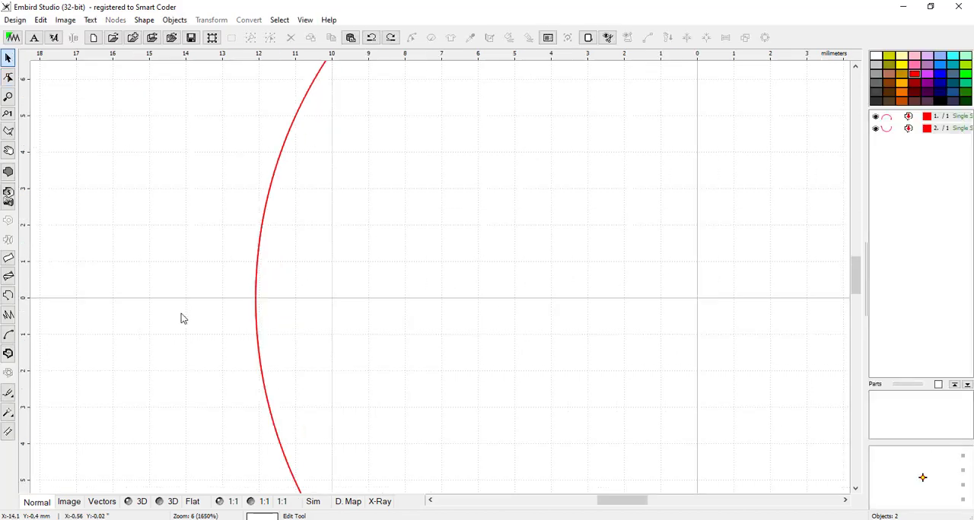
{"action": "scroll", "coordinate": [183, 318], "scroll_direction": "down", "scroll_amount": 1}
{"action": "left_click", "coordinate": [887, 128]}
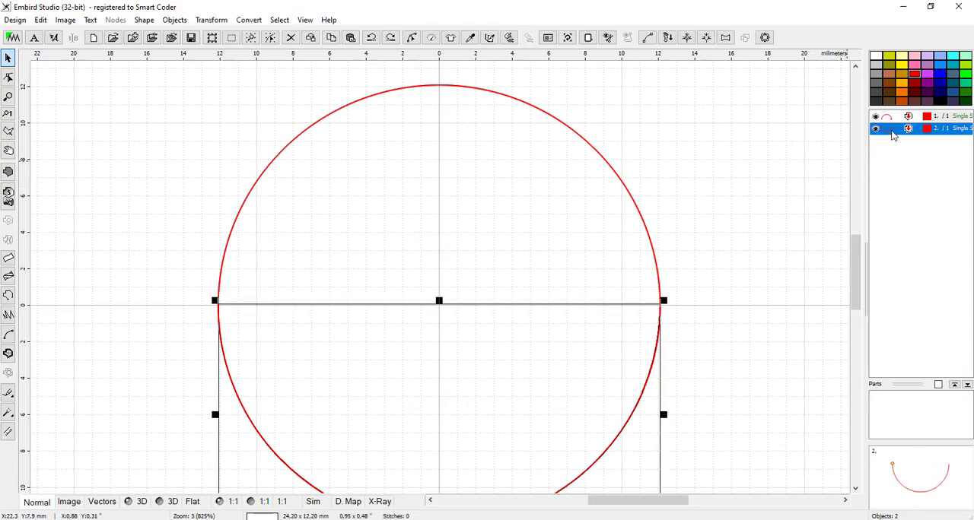
{"action": "right_click", "coordinate": [893, 133]}
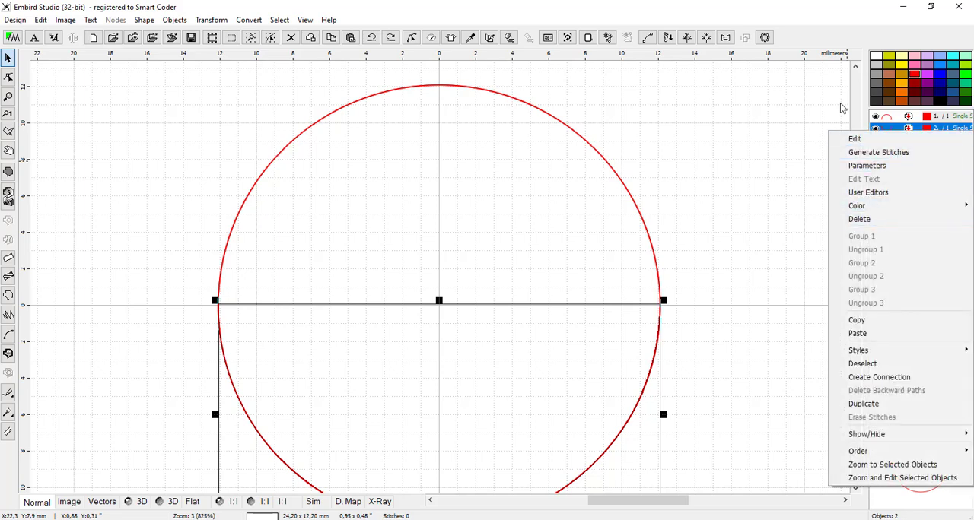
{"action": "left_click", "coordinate": [291, 37]}
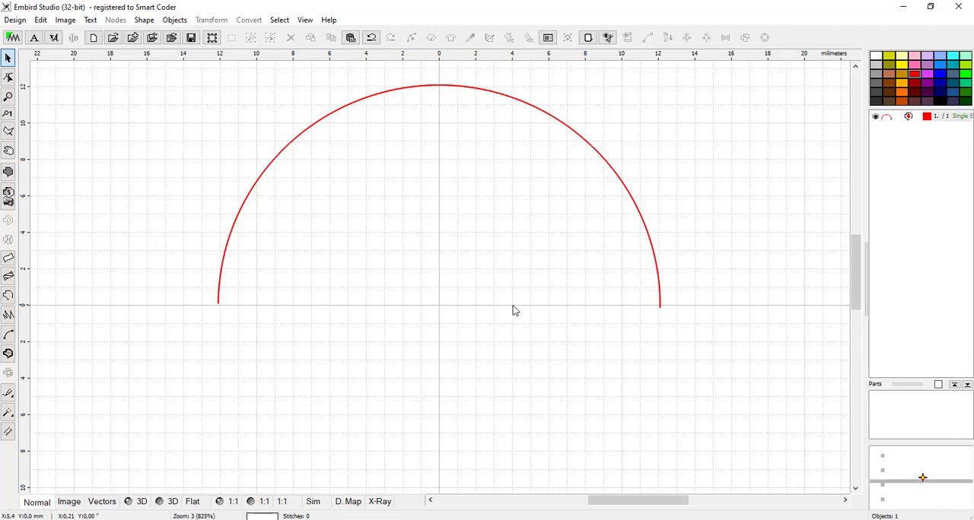
{"action": "scroll", "coordinate": [466, 317], "scroll_direction": "down", "scroll_amount": 2}
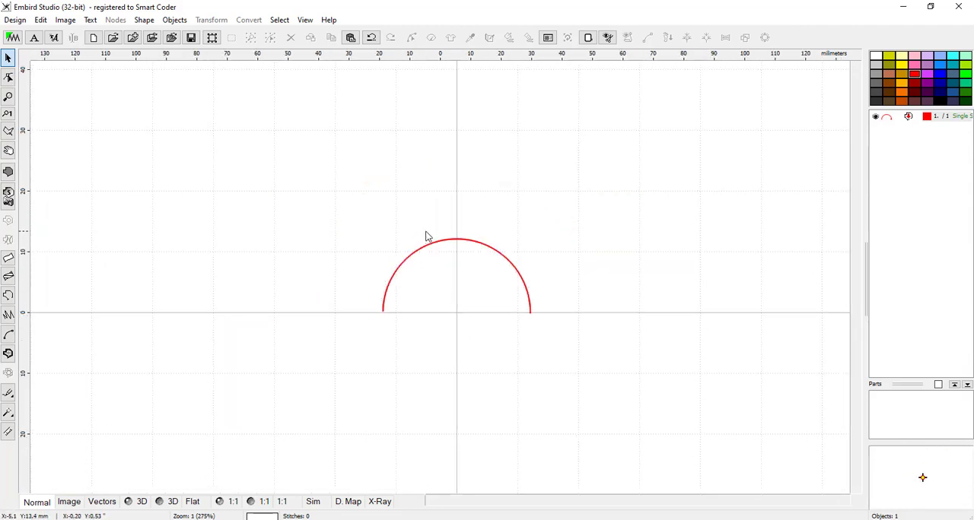
{"action": "scroll", "coordinate": [425, 232], "scroll_direction": "down", "scroll_amount": 1}
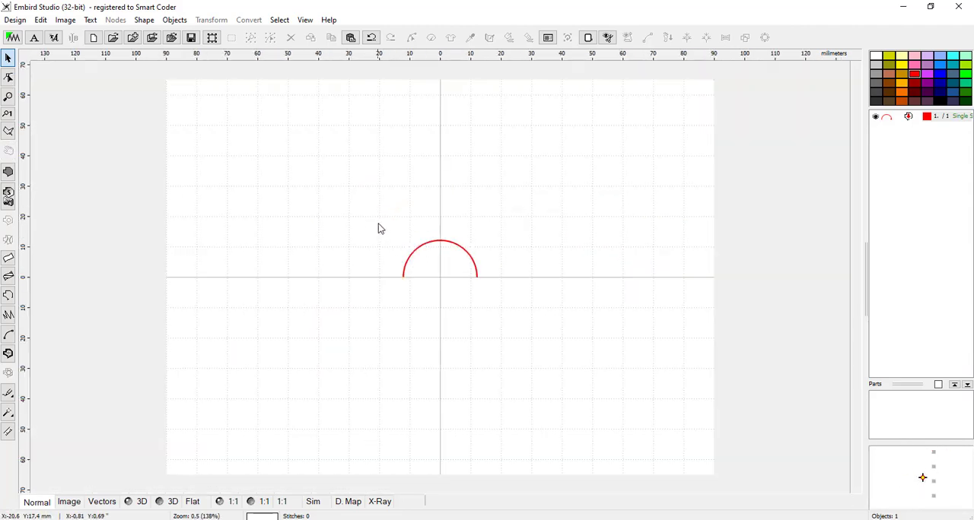
{"action": "scroll", "coordinate": [404, 230], "scroll_direction": "up", "scroll_amount": 1}
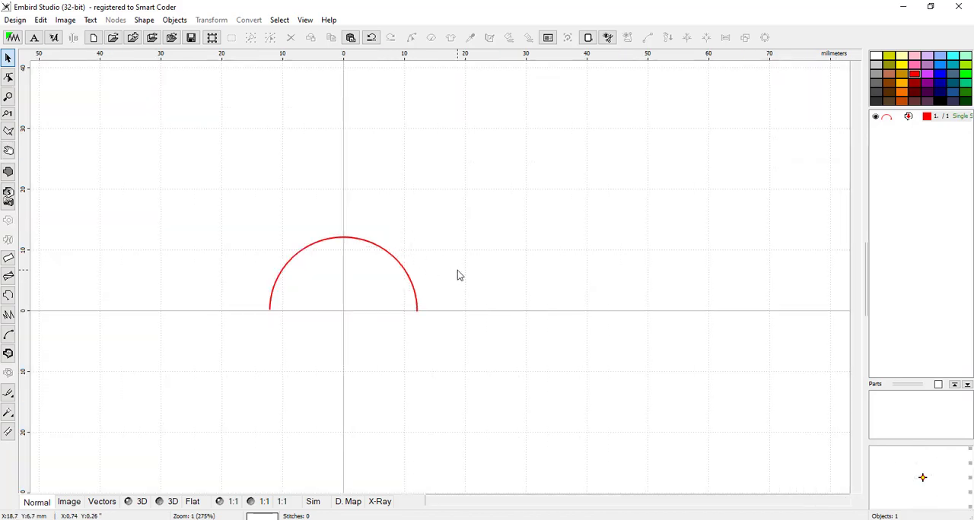
{"action": "scroll", "coordinate": [342, 239], "scroll_direction": "down", "scroll_amount": 1}
{"action": "scroll", "coordinate": [342, 239], "scroll_direction": "up", "scroll_amount": 1}
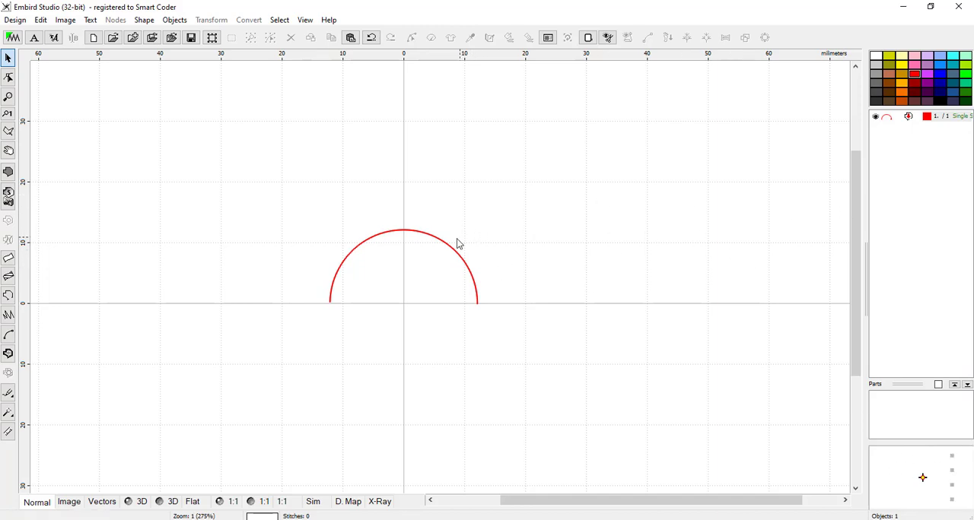
{"action": "scroll", "coordinate": [422, 209], "scroll_direction": "down", "scroll_amount": 1}
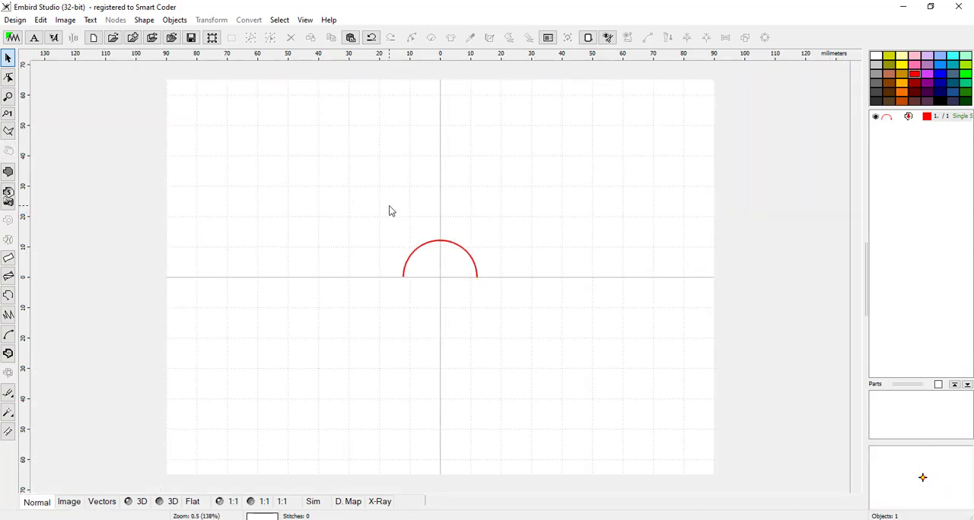
{"action": "scroll", "coordinate": [346, 194], "scroll_direction": "up", "scroll_amount": 1}
Step: Copy and paste the semicircle in place, and enlarge the copy proportionally to about 30.3 × 15.3 mm
{"action": "left_click_drag", "start_coordinate": [649, 501], "coordinate": [592, 493]}
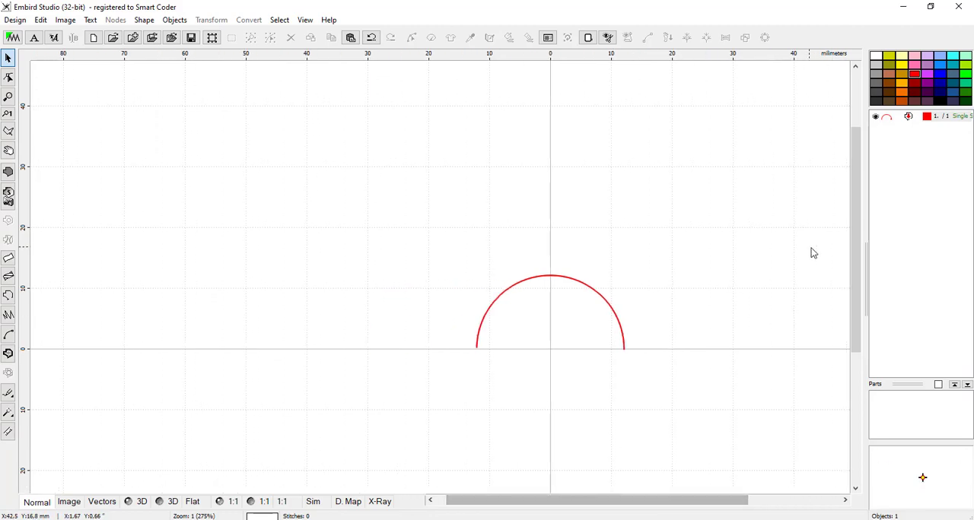
{"action": "left_click", "coordinate": [572, 281]}
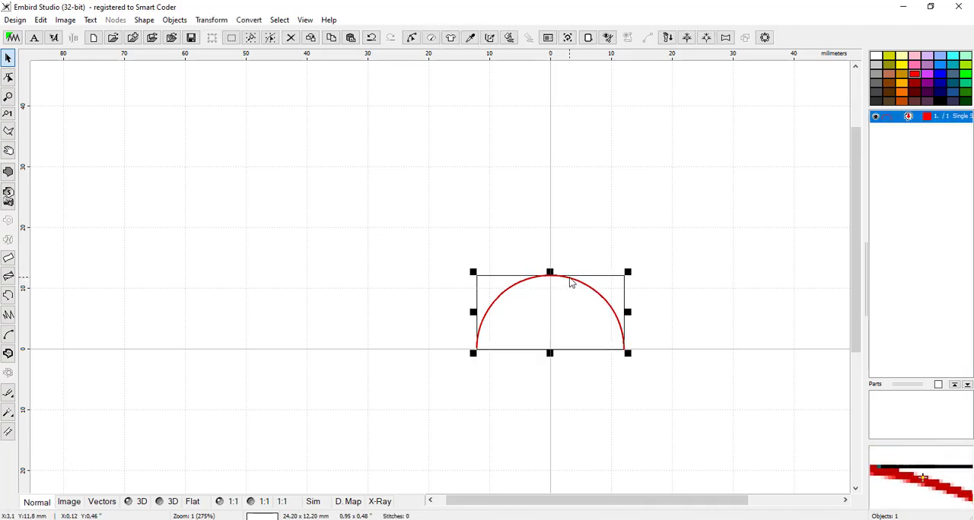
{"action": "left_click", "coordinate": [348, 40]}
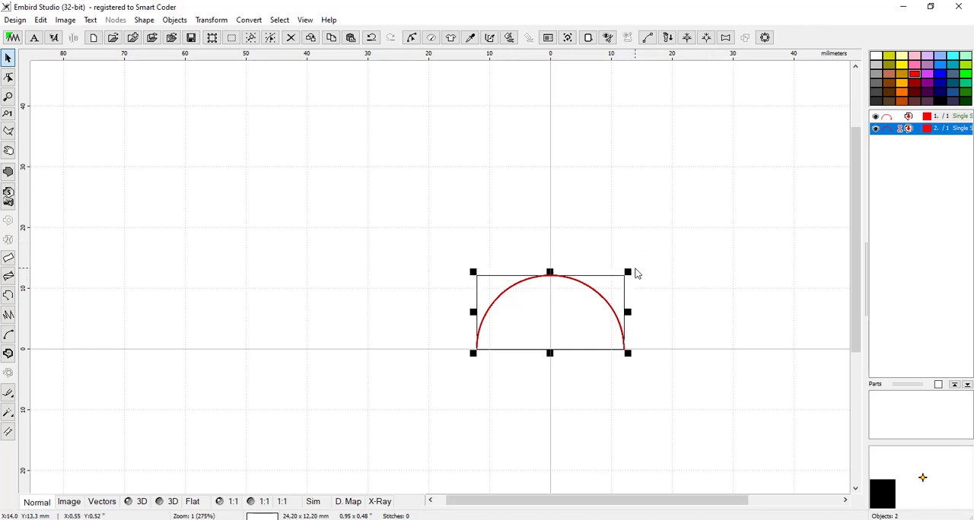
{"action": "scroll", "coordinate": [632, 280], "scroll_direction": "up", "scroll_amount": 1}
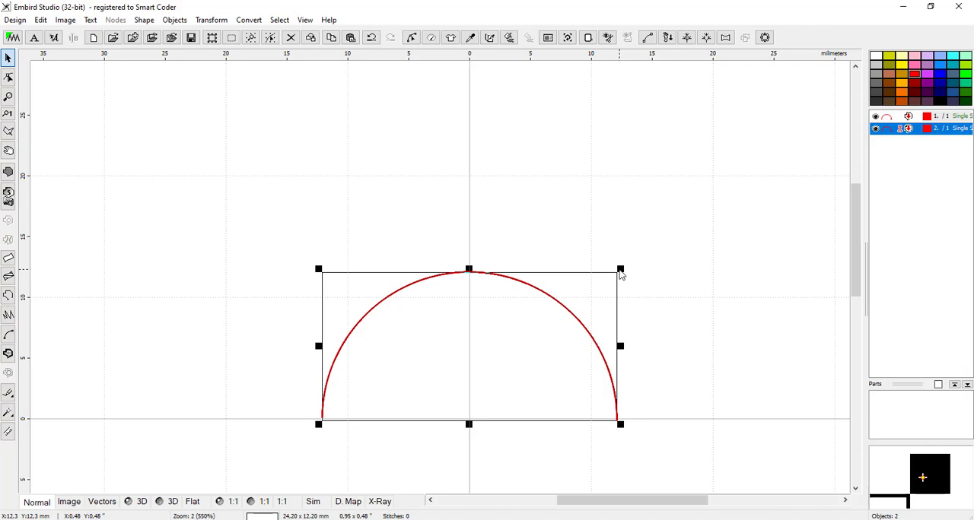
{"action": "left_click_drag", "start_coordinate": [620, 272], "coordinate": [692, 227]}
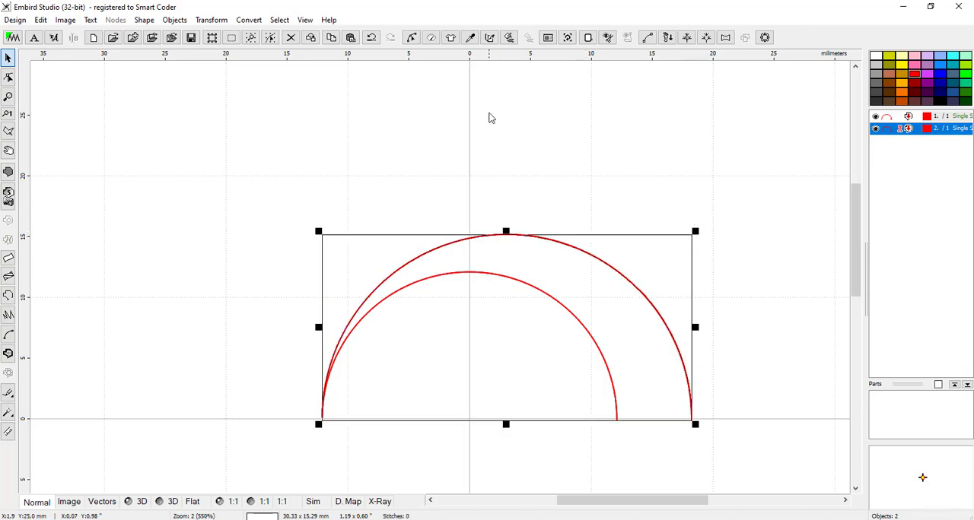
Step: Generate stitches for the enlarged semicircle and shift it until it is centred on the vertical axis, concentric with the smaller one
{"action": "left_click", "coordinate": [509, 40]}
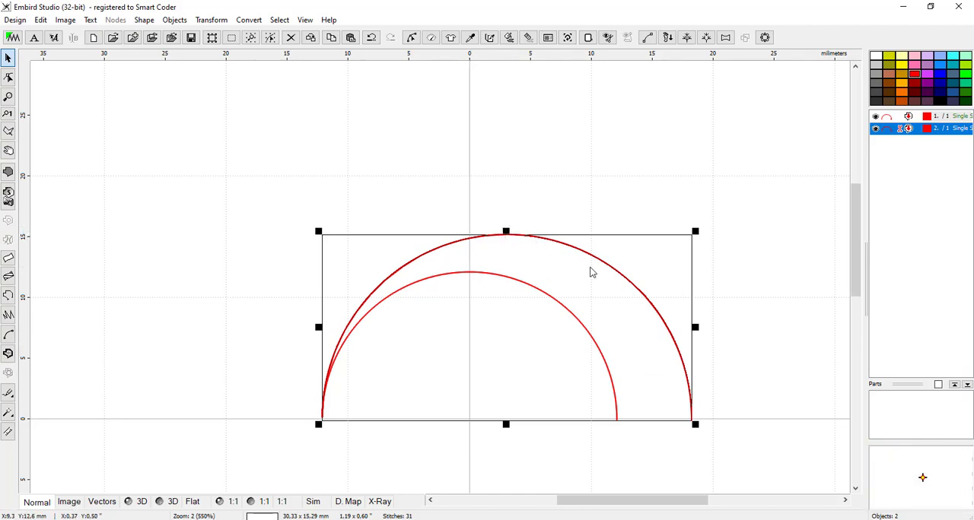
{"action": "left_click_drag", "start_coordinate": [618, 274], "coordinate": [581, 272]}
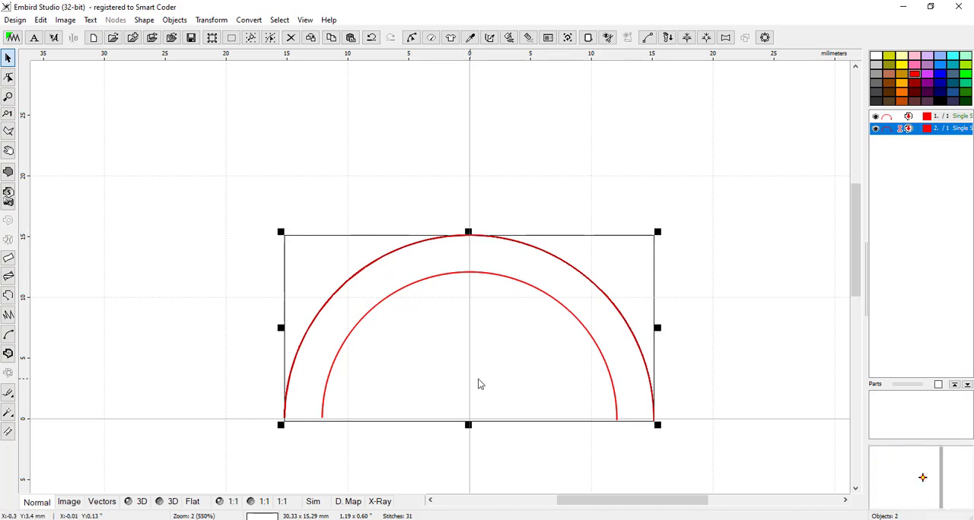
{"action": "scroll", "coordinate": [482, 376], "scroll_direction": "down", "scroll_amount": 1}
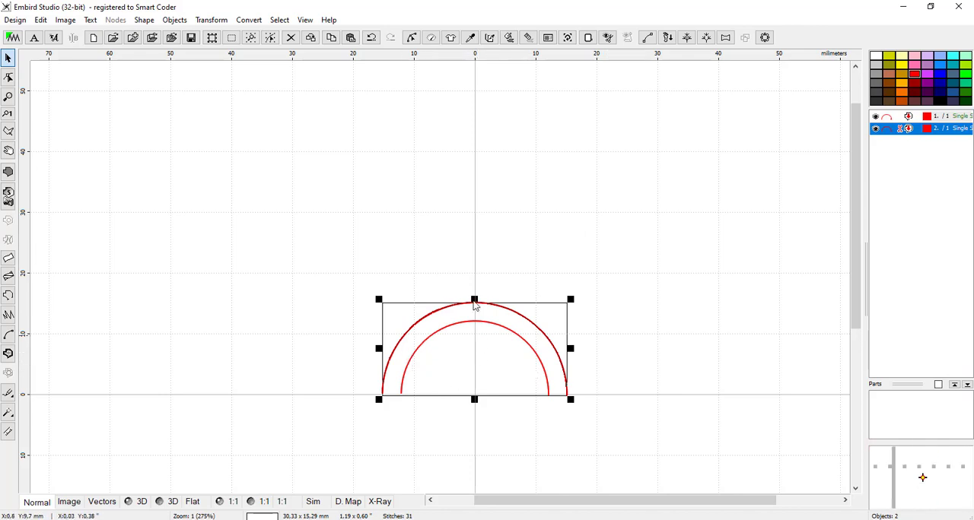
{"action": "left_click", "coordinate": [447, 253]}
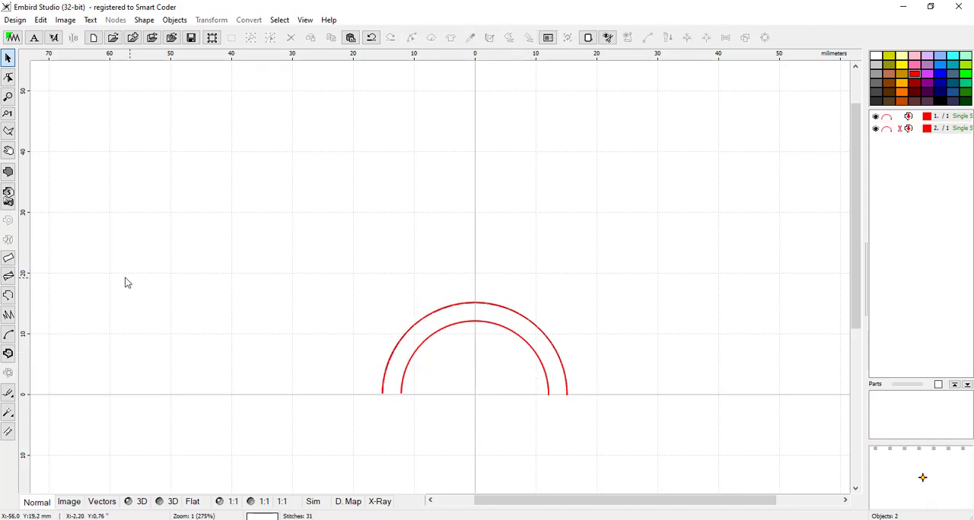
Step: Draw an open outline from one end of the outer arc to the vertical axis at about 50 mm and down to the other end
{"action": "left_click", "coordinate": [8, 297]}
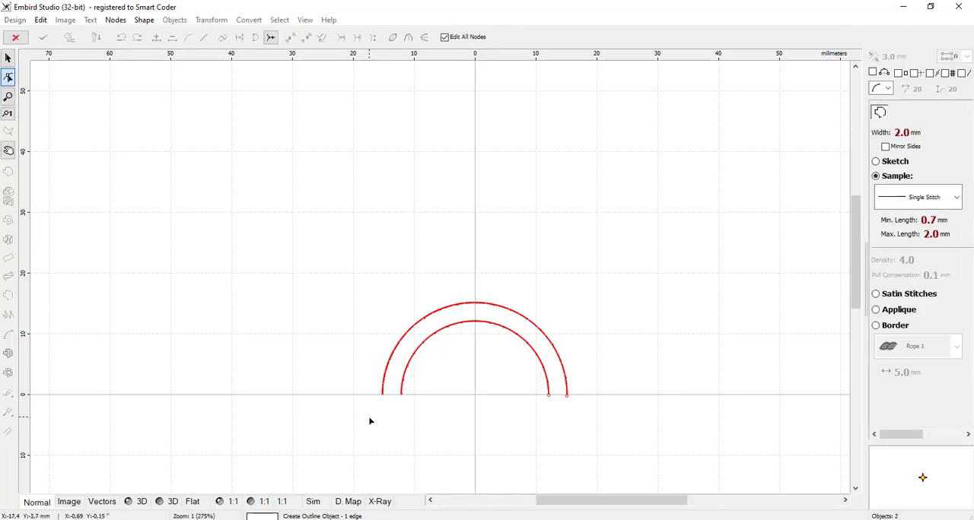
{"action": "scroll", "coordinate": [372, 420], "scroll_direction": "up", "scroll_amount": 2}
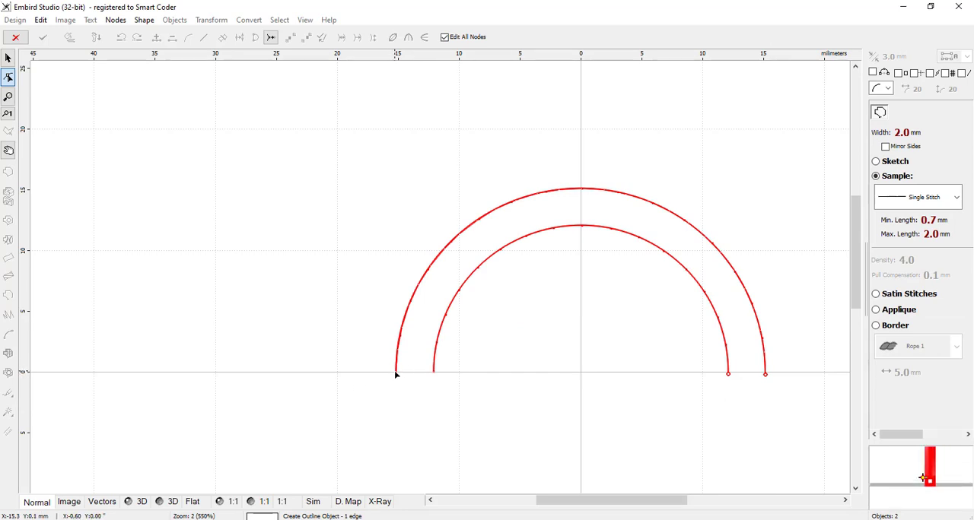
{"action": "left_click", "coordinate": [396, 374]}
{"action": "scroll", "coordinate": [387, 388], "scroll_direction": "down", "scroll_amount": 4}
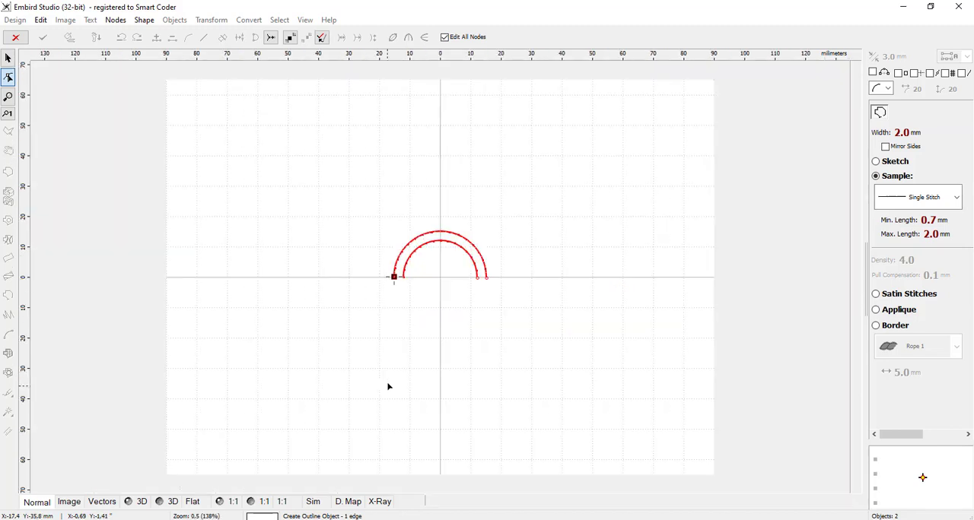
{"action": "left_click", "coordinate": [440, 125]}
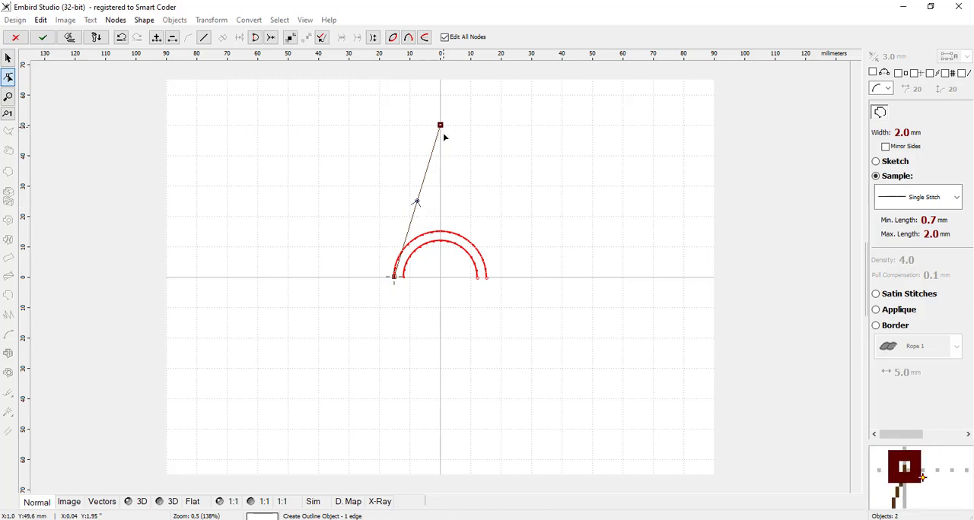
{"action": "scroll", "coordinate": [485, 283], "scroll_direction": "up", "scroll_amount": 1}
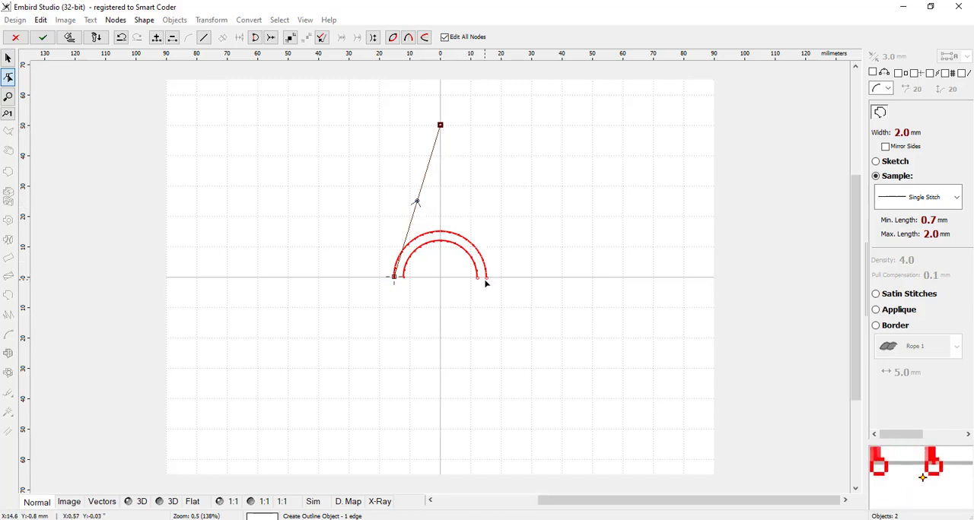
{"action": "scroll", "coordinate": [485, 283], "scroll_direction": "down", "scroll_amount": 1}
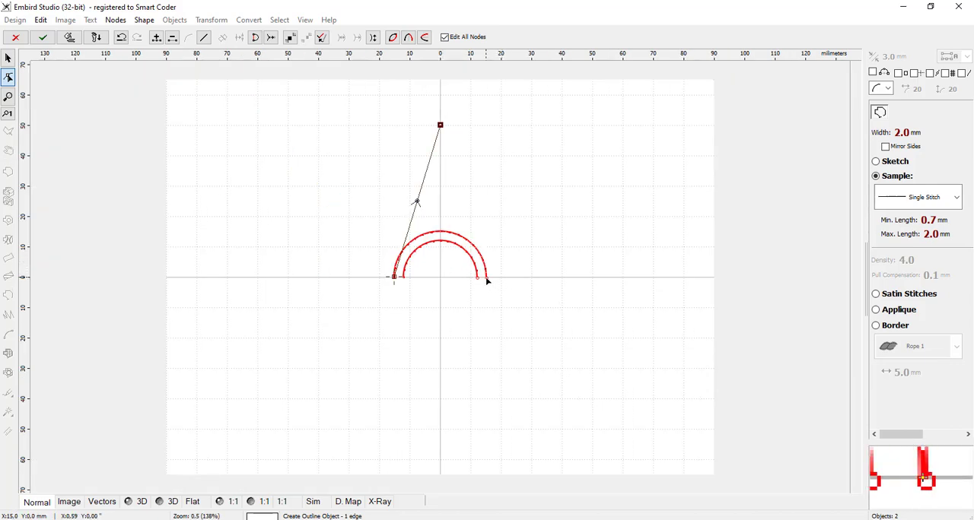
{"action": "left_click", "coordinate": [487, 280]}
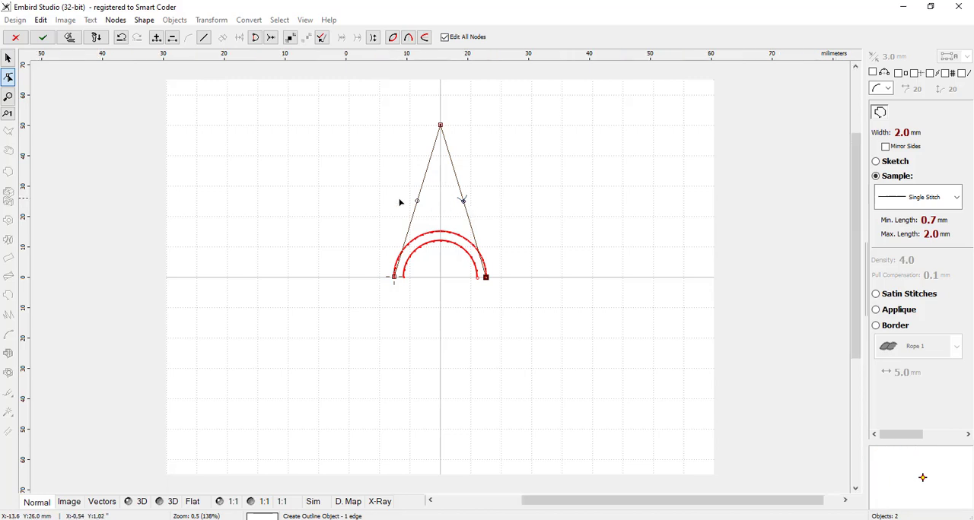
Step: Bow both straight sides of the pointed outline outward about equally to form a petal, and generate its stitches
{"action": "scroll", "coordinate": [533, 217], "scroll_direction": "up", "scroll_amount": 1}
{"action": "left_click_drag", "start_coordinate": [858, 184], "coordinate": [858, 151]}
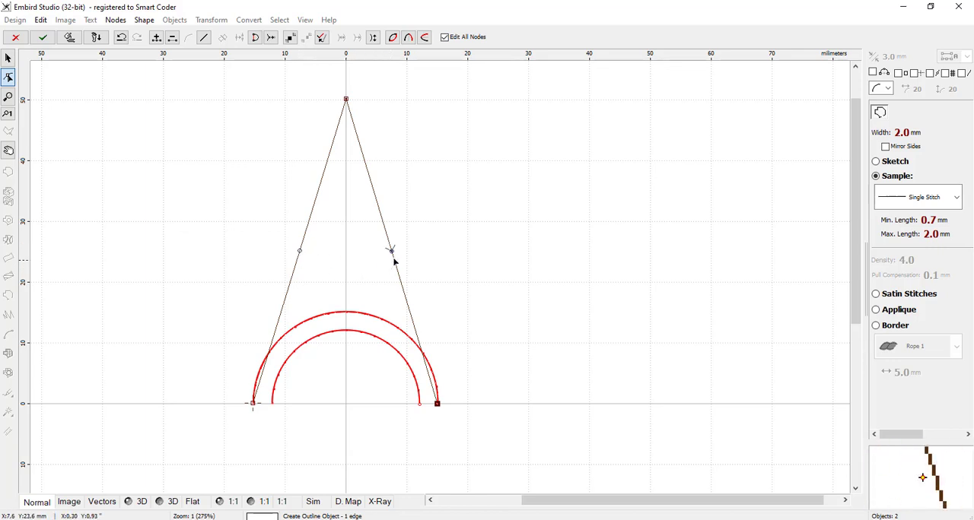
{"action": "left_click", "coordinate": [300, 251]}
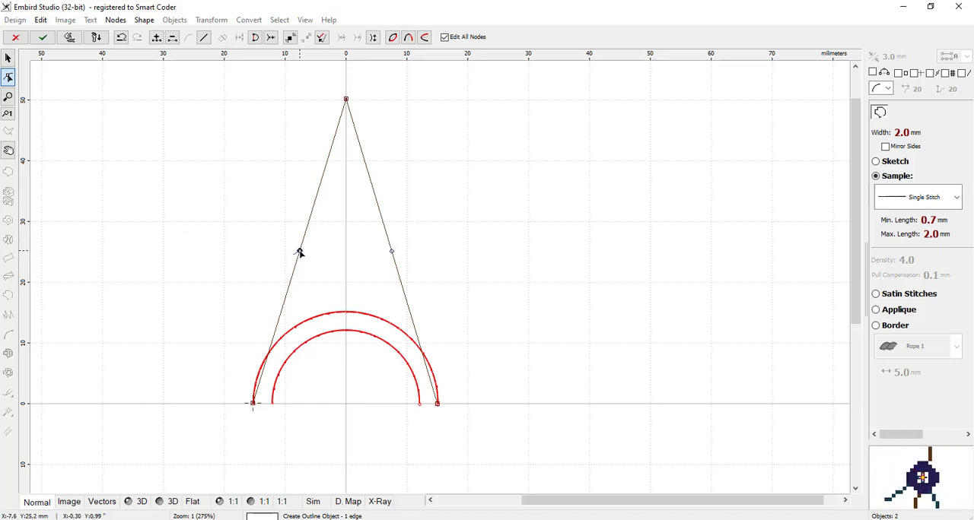
{"action": "left_click_drag", "start_coordinate": [300, 251], "coordinate": [283, 249]}
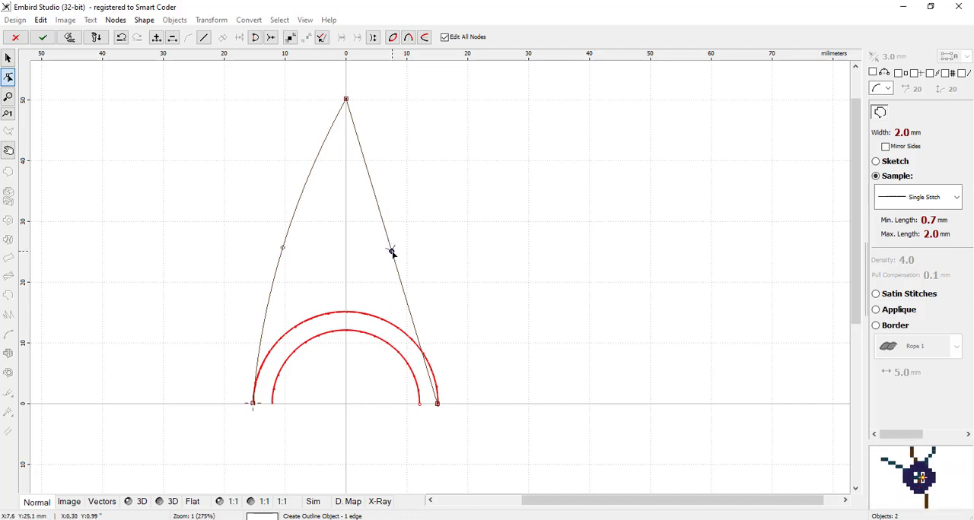
{"action": "left_click_drag", "start_coordinate": [391, 251], "coordinate": [413, 252]}
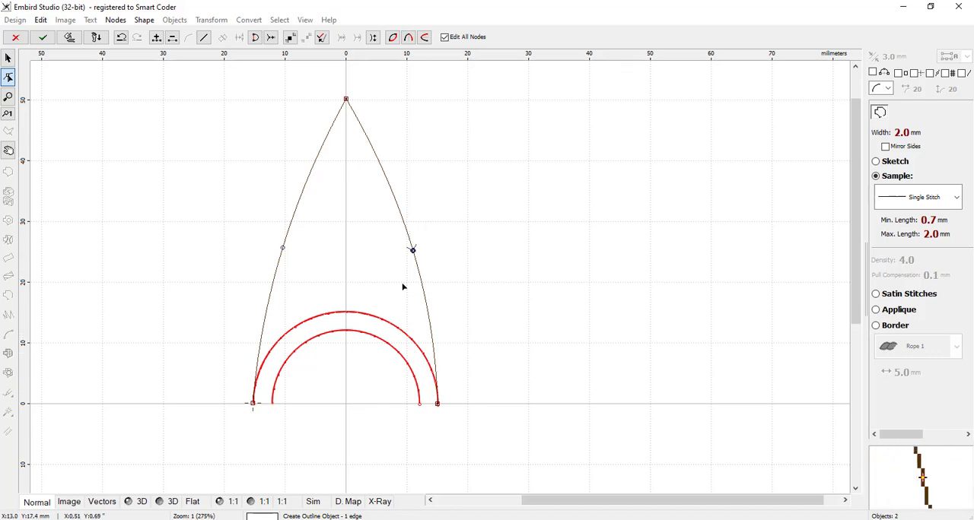
{"action": "left_click", "coordinate": [69, 38]}
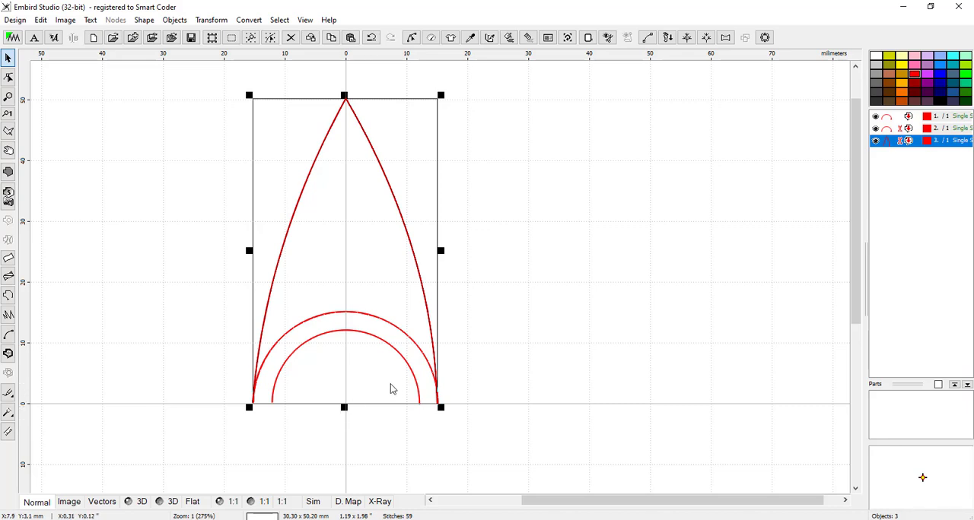
Step: Preview the design in 3D, generate stitches for the inner semicircle, and return to the normal view
{"action": "left_click", "coordinate": [168, 503]}
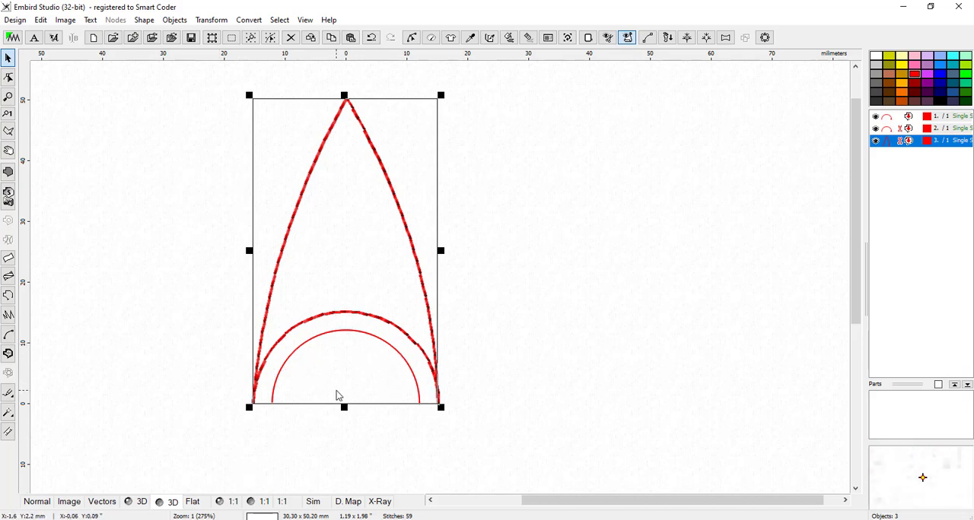
{"action": "left_click", "coordinate": [525, 313]}
{"action": "left_click", "coordinate": [397, 354]}
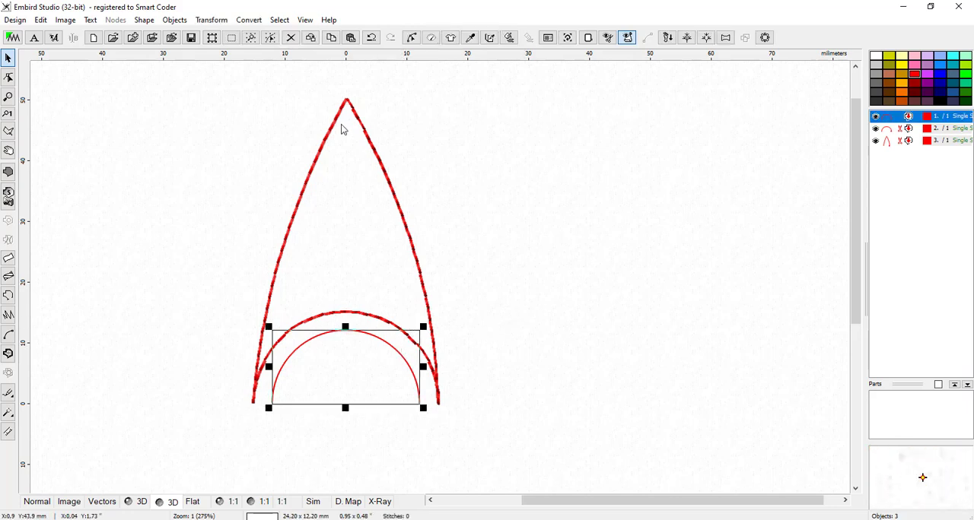
{"action": "left_click", "coordinate": [509, 39]}
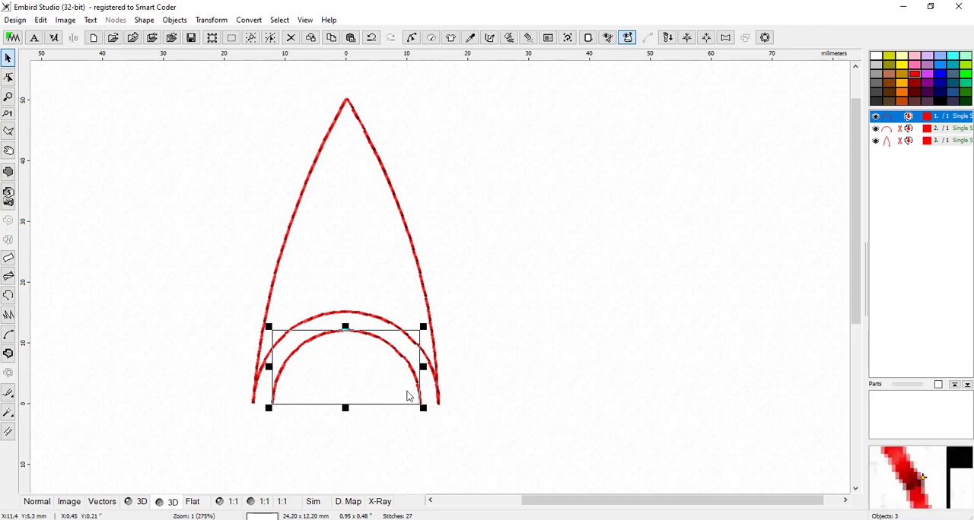
{"action": "left_click", "coordinate": [511, 372]}
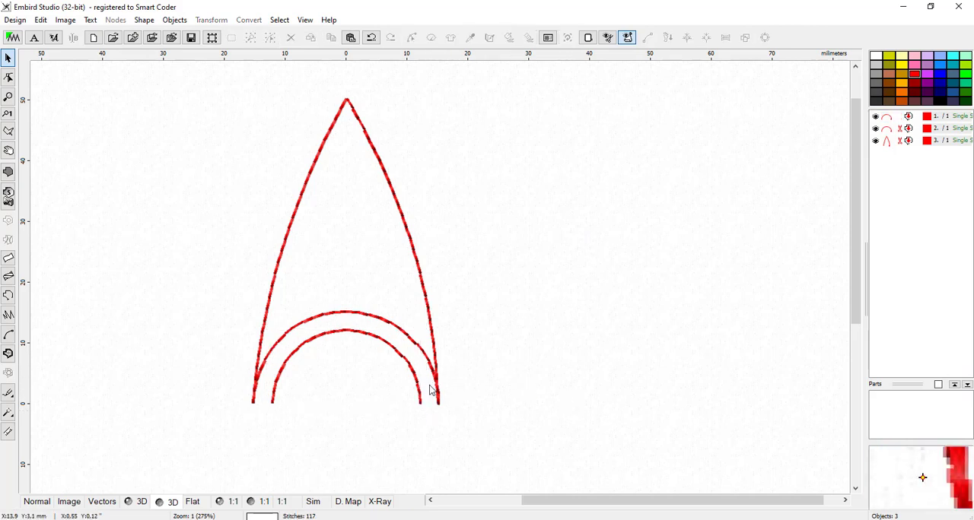
{"action": "left_click", "coordinate": [43, 505]}
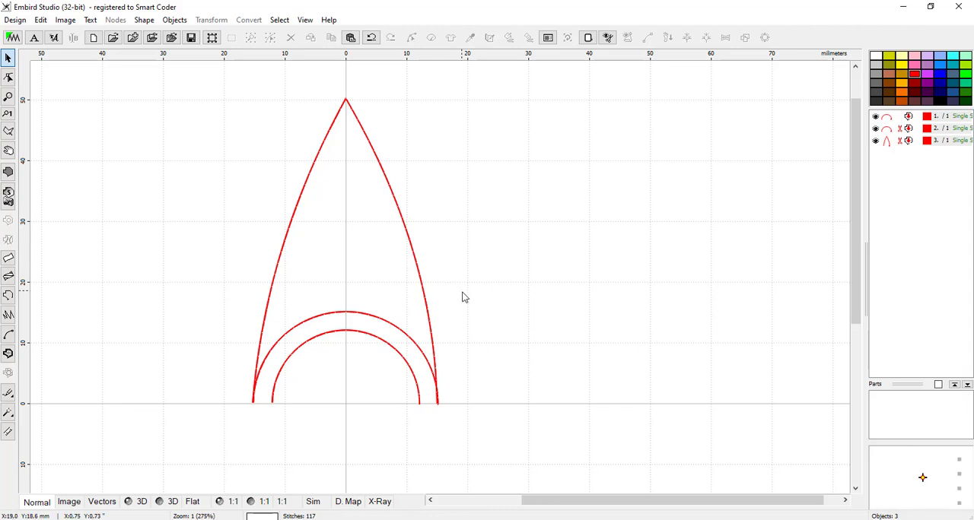
Step: Copy and paste the pointed petal outline in place, and shrink the copy proportionally to about 16.6 × 27.5 mm
{"action": "left_click", "coordinate": [362, 132]}
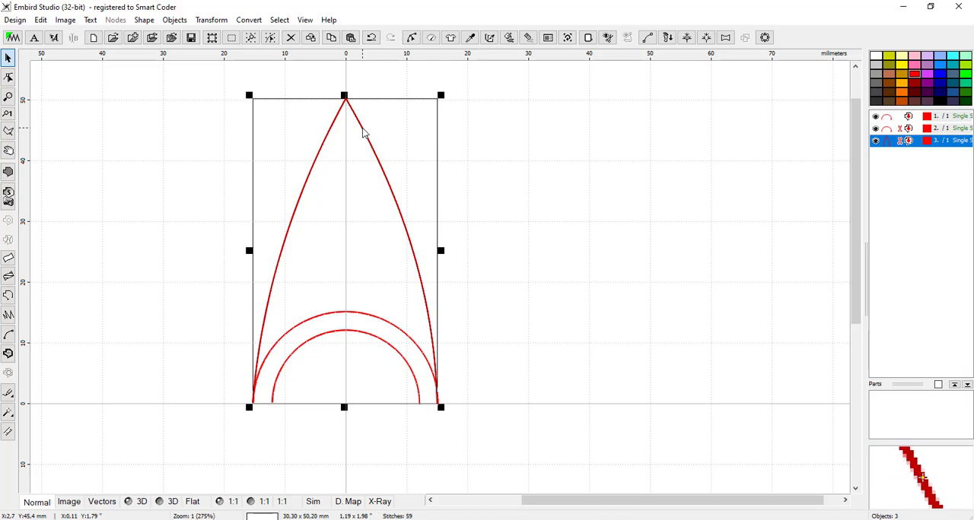
{"action": "left_click", "coordinate": [351, 38]}
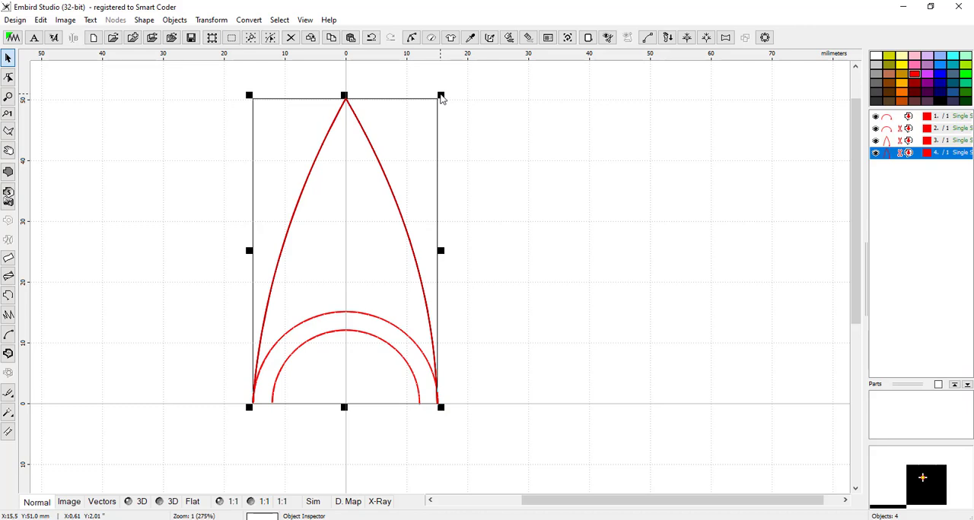
{"action": "left_click_drag", "start_coordinate": [440, 97], "coordinate": [371, 277]}
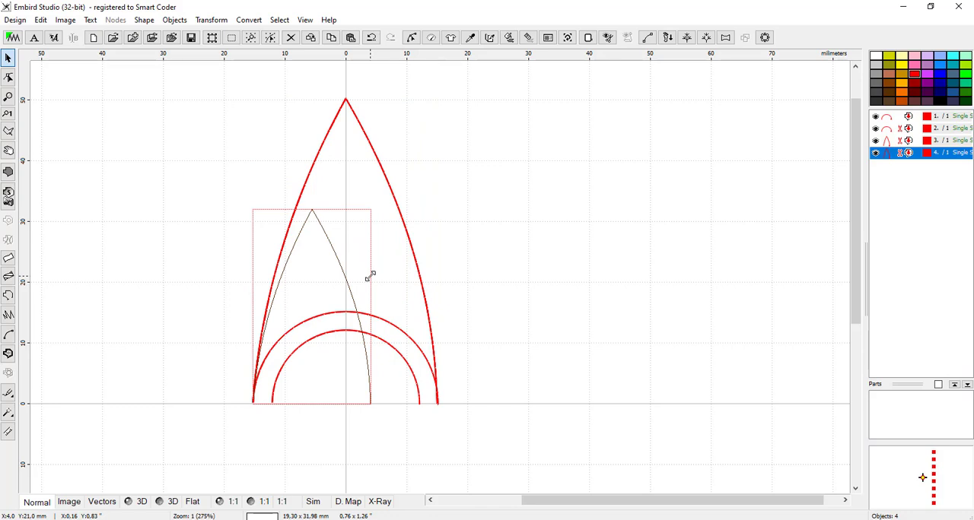
{"action": "left_click_drag", "start_coordinate": [371, 277], "coordinate": [355, 305]}
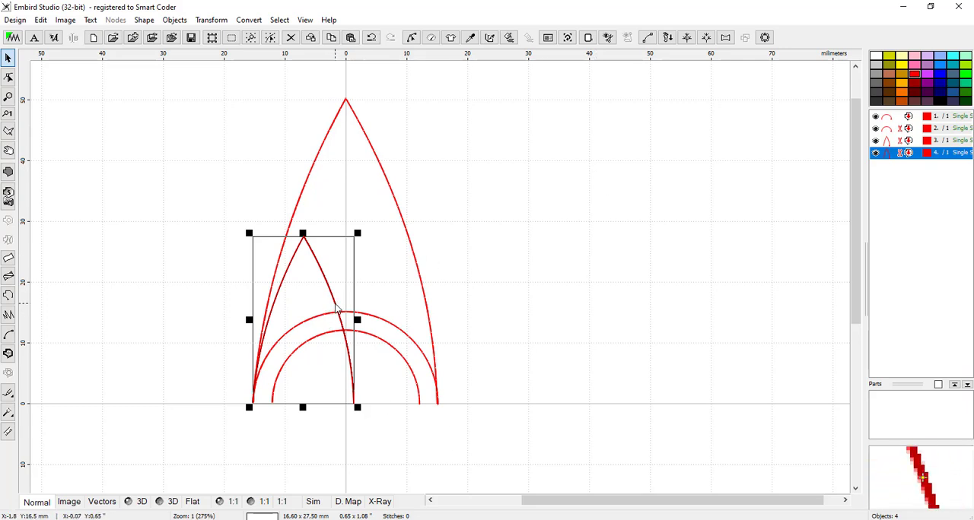
Step: Move the small petal outline inside the large one, centred near the vertical axis with its lower ends at the outer arc
{"action": "left_click_drag", "start_coordinate": [335, 310], "coordinate": [385, 233]}
{"action": "left_click", "coordinate": [477, 240]}
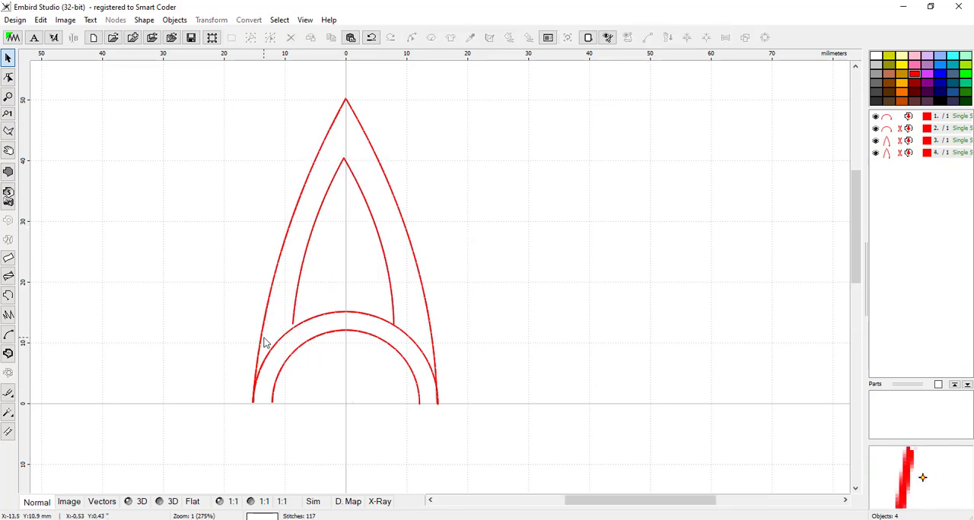
{"action": "scroll", "coordinate": [271, 341], "scroll_direction": "up", "scroll_amount": 1}
{"action": "left_click", "coordinate": [513, 215]}
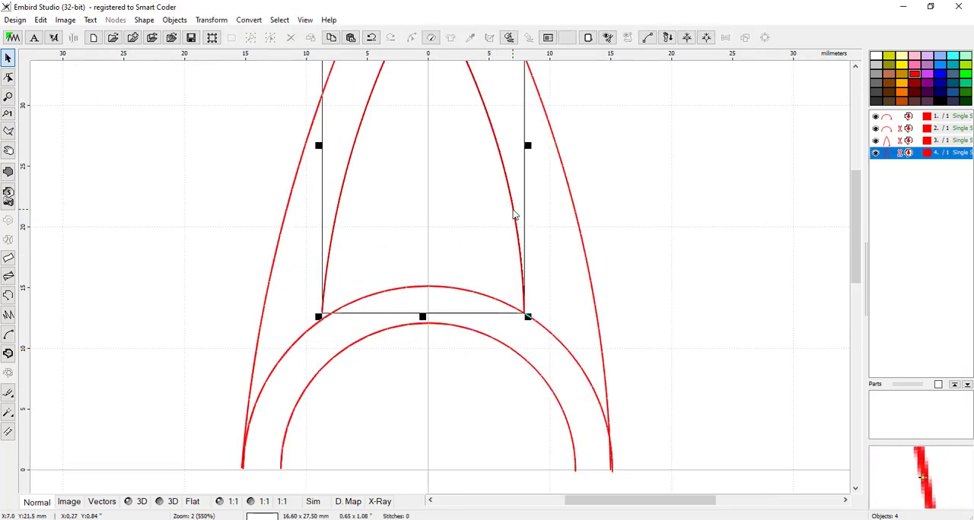
{"action": "left_click_drag", "start_coordinate": [513, 215], "coordinate": [514, 222]}
{"action": "left_click", "coordinate": [651, 283]}
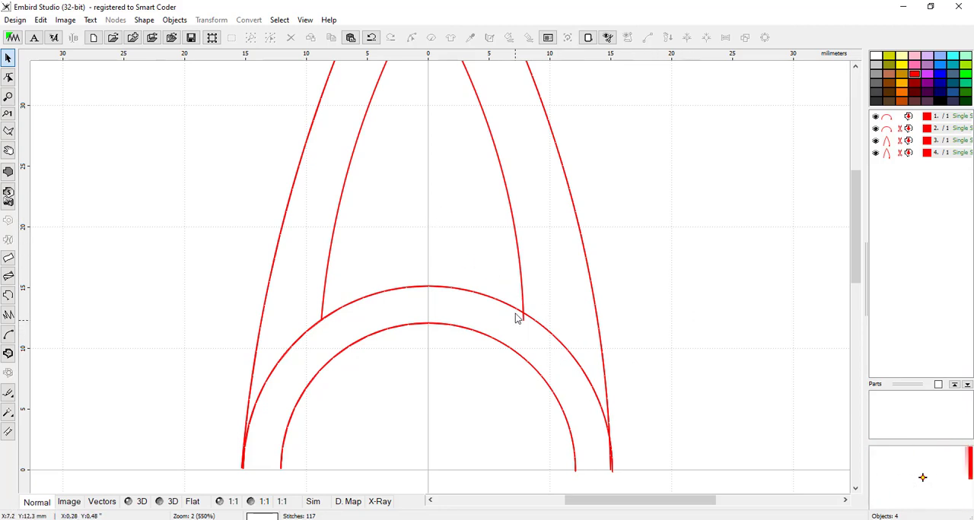
Step: Shorten the small petal's right side by moving its end node up onto the outer arc, and generate its stitches
{"action": "scroll", "coordinate": [518, 317], "scroll_direction": "up", "scroll_amount": 1}
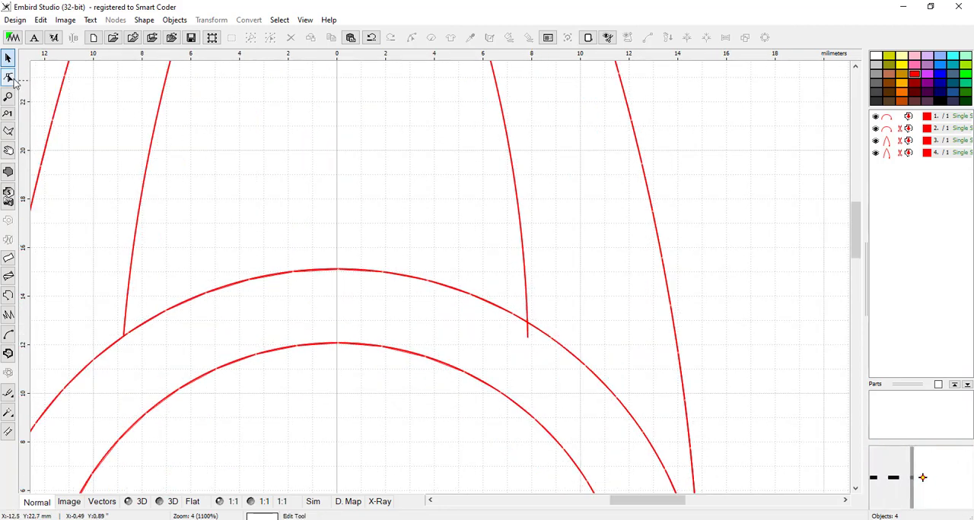
{"action": "left_click", "coordinate": [9, 79]}
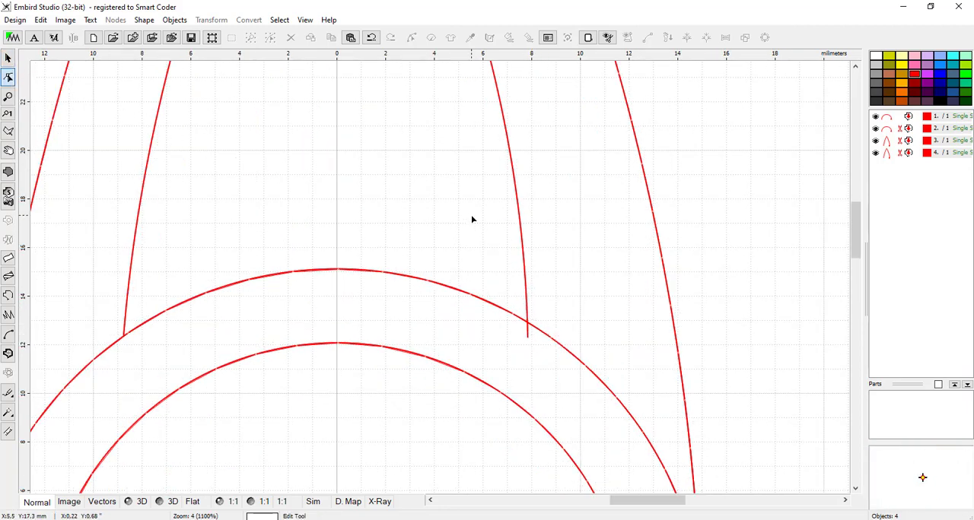
{"action": "left_click", "coordinate": [519, 230]}
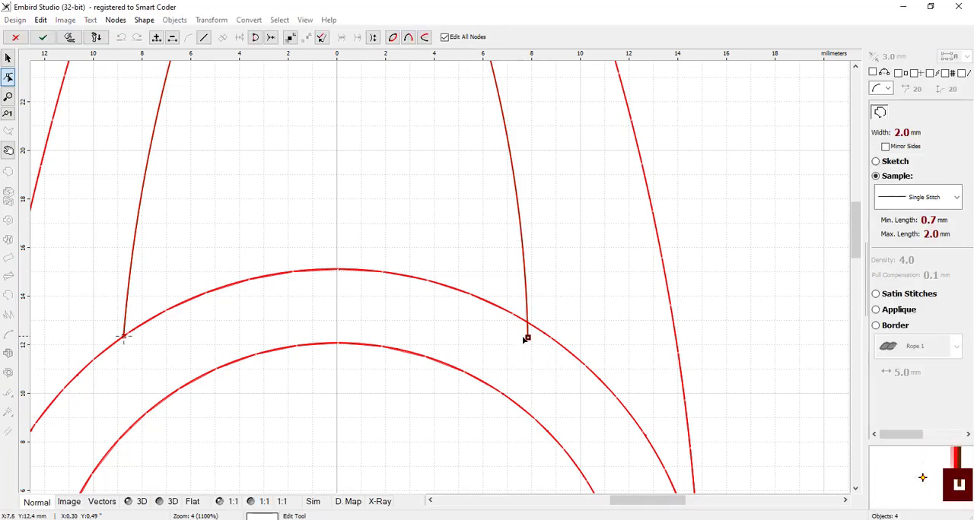
{"action": "scroll", "coordinate": [537, 352], "scroll_direction": "up", "scroll_amount": 2}
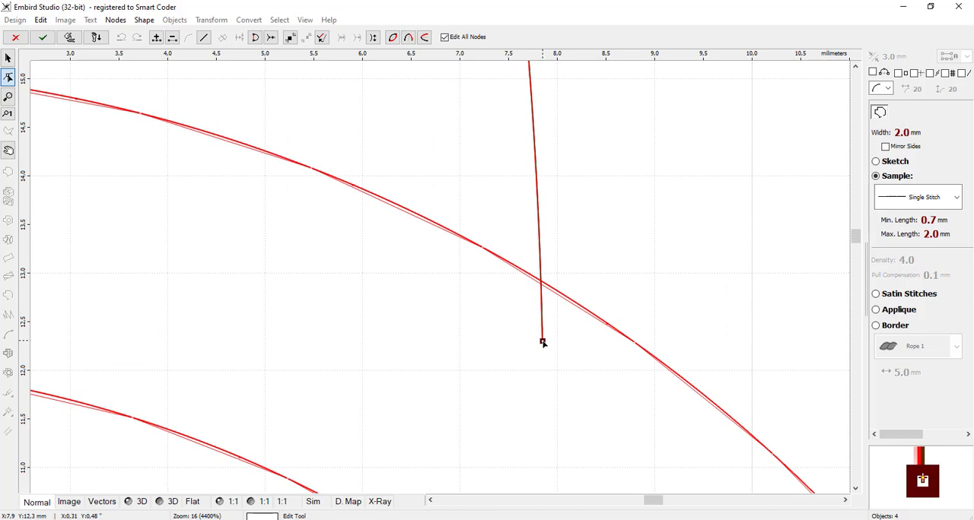
{"action": "left_click_drag", "start_coordinate": [543, 342], "coordinate": [542, 285]}
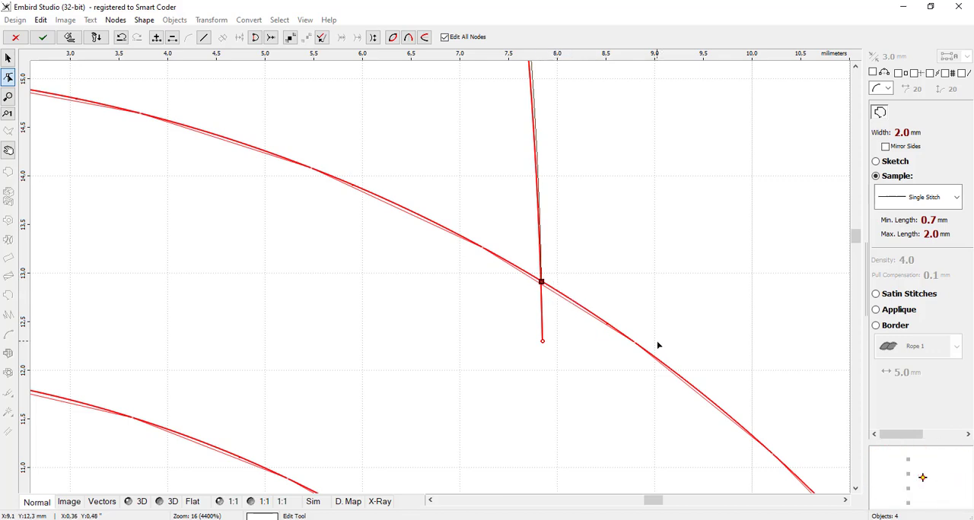
{"action": "left_click", "coordinate": [69, 37]}
{"action": "scroll", "coordinate": [661, 403], "scroll_direction": "down", "scroll_amount": 2}
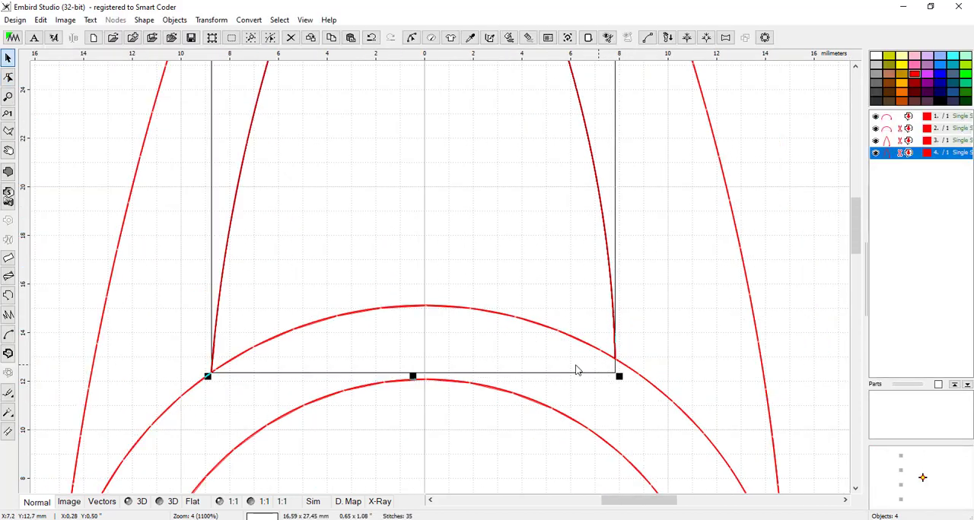
{"action": "scroll", "coordinate": [459, 363], "scroll_direction": "down", "scroll_amount": 2}
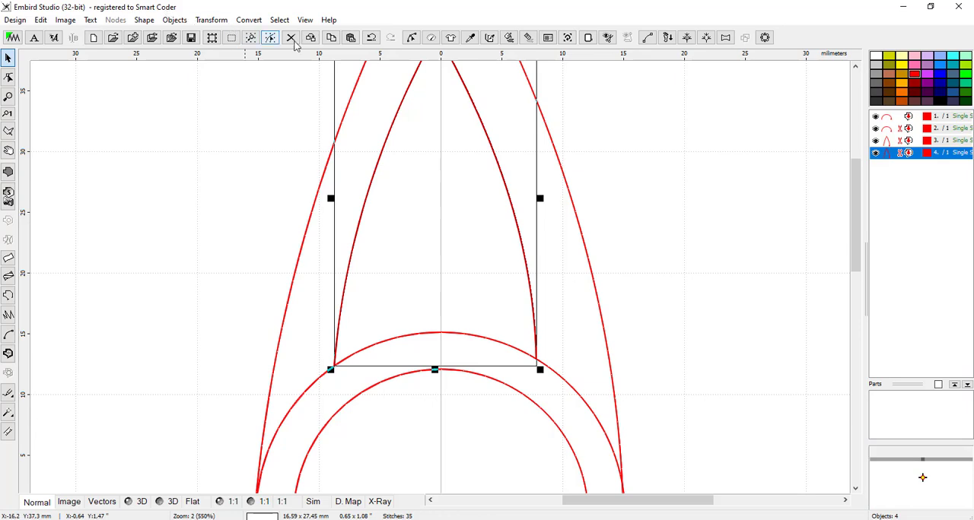
Step: Examine the stitched outlines of the whole motif in the 3D preview, and return to the normal view
{"action": "left_click", "coordinate": [174, 502]}
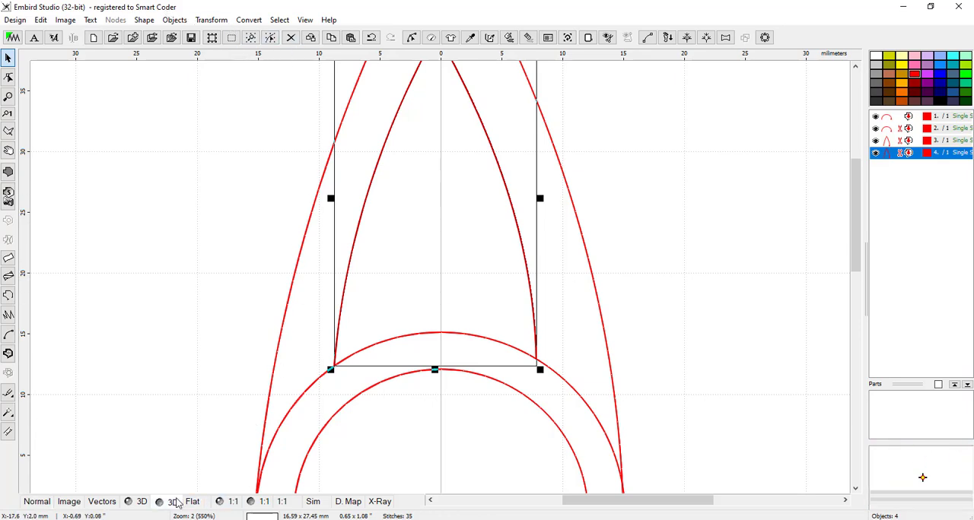
{"action": "scroll", "coordinate": [543, 318], "scroll_direction": "down", "scroll_amount": 2}
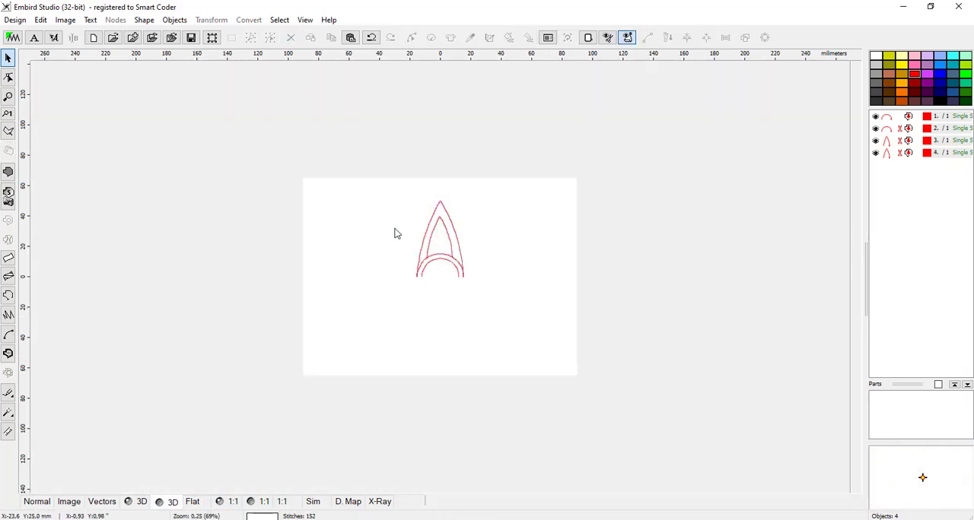
{"action": "scroll", "coordinate": [407, 223], "scroll_direction": "up", "scroll_amount": 2}
{"action": "scroll", "coordinate": [551, 294], "scroll_direction": "down", "scroll_amount": 1}
{"action": "scroll", "coordinate": [408, 207], "scroll_direction": "up", "scroll_amount": 1}
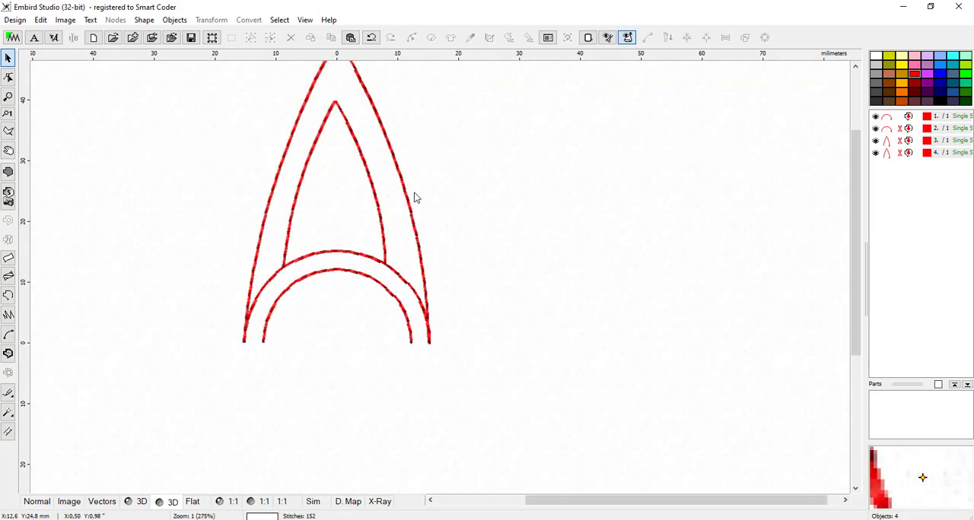
{"action": "left_click_drag", "start_coordinate": [656, 502], "coordinate": [589, 500]}
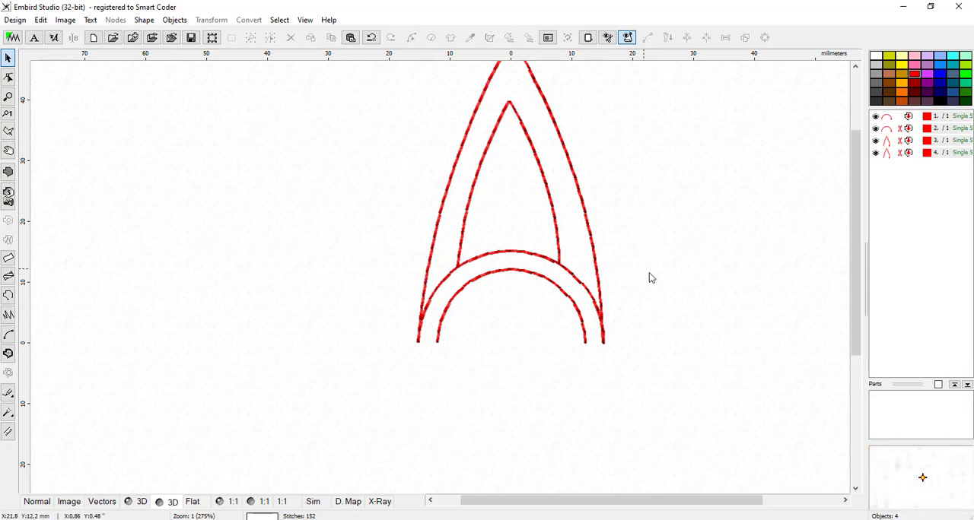
{"action": "scroll", "coordinate": [471, 304], "scroll_direction": "down", "scroll_amount": 1}
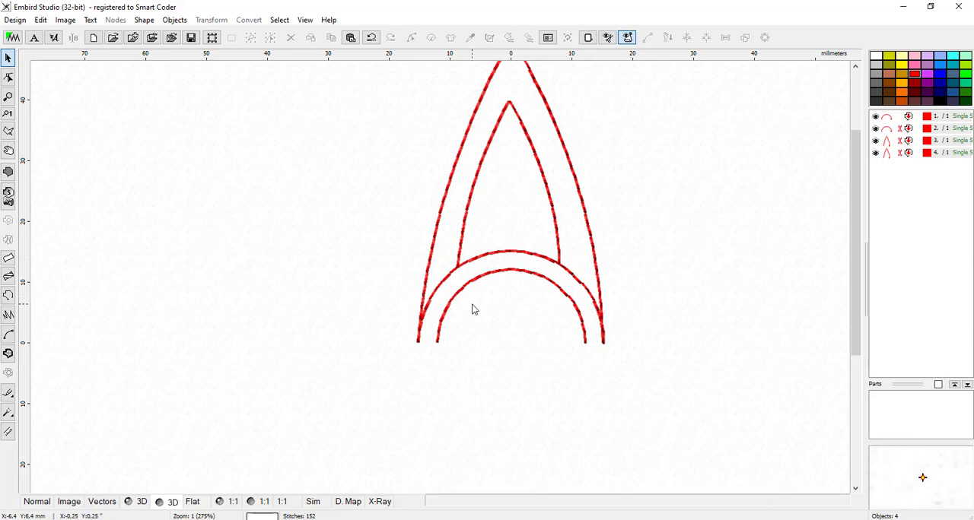
{"action": "scroll", "coordinate": [390, 228], "scroll_direction": "up", "scroll_amount": 1}
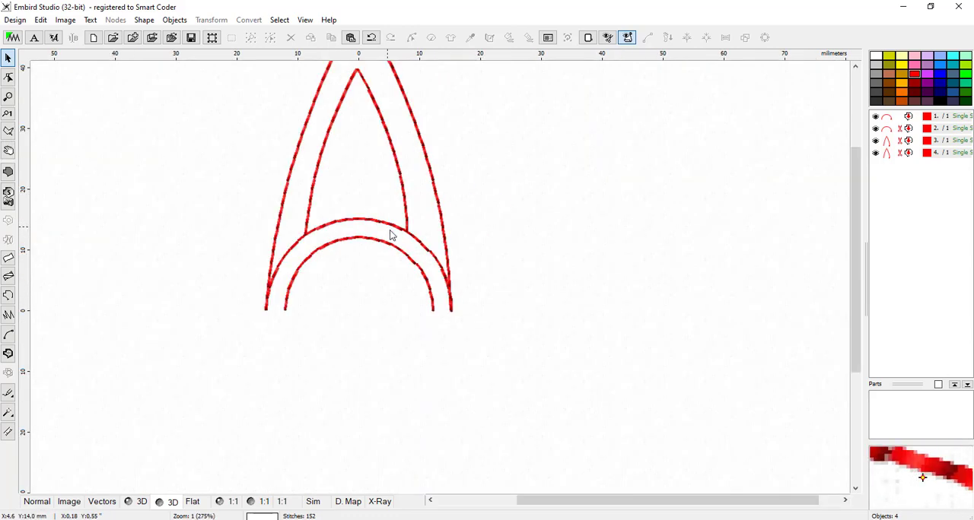
{"action": "scroll", "coordinate": [506, 289], "scroll_direction": "down", "scroll_amount": 1}
{"action": "scroll", "coordinate": [388, 165], "scroll_direction": "up", "scroll_amount": 1}
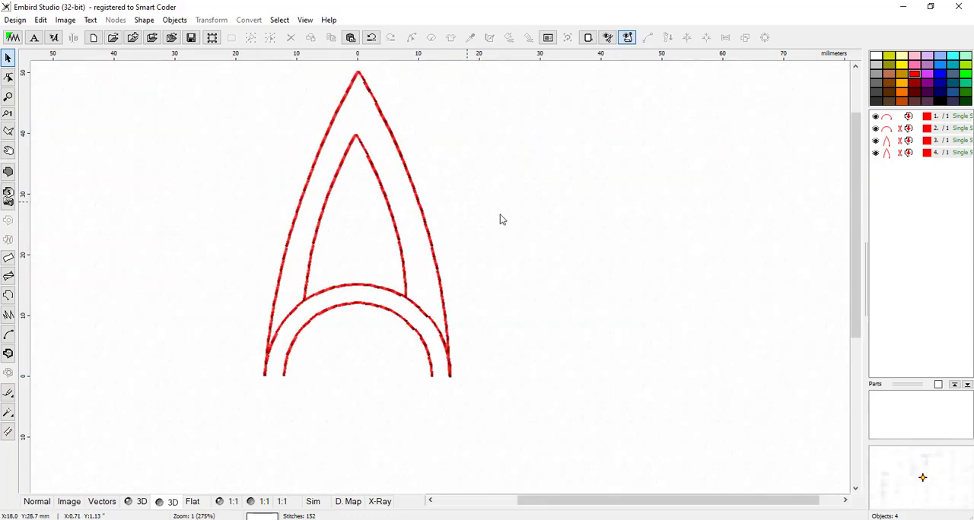
{"action": "left_click_drag", "start_coordinate": [739, 502], "coordinate": [649, 391]}
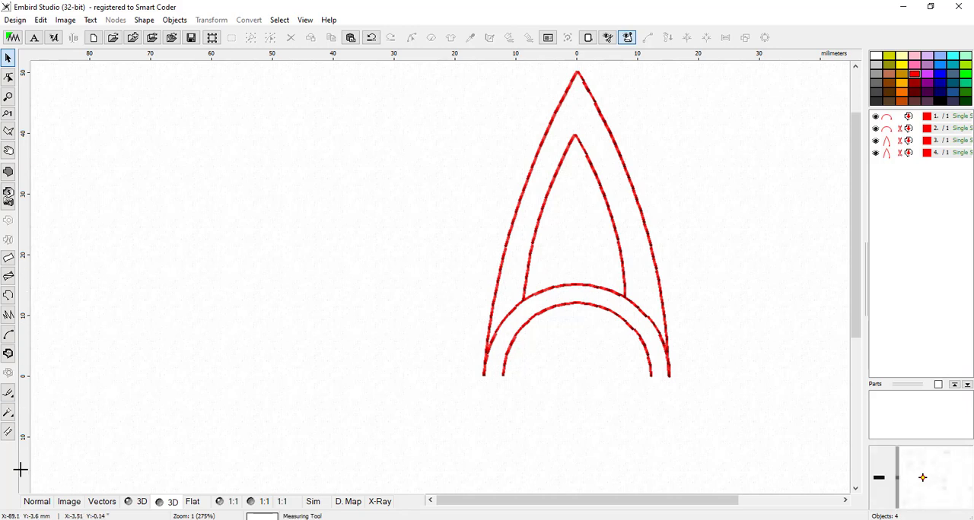
{"action": "left_click", "coordinate": [35, 501]}
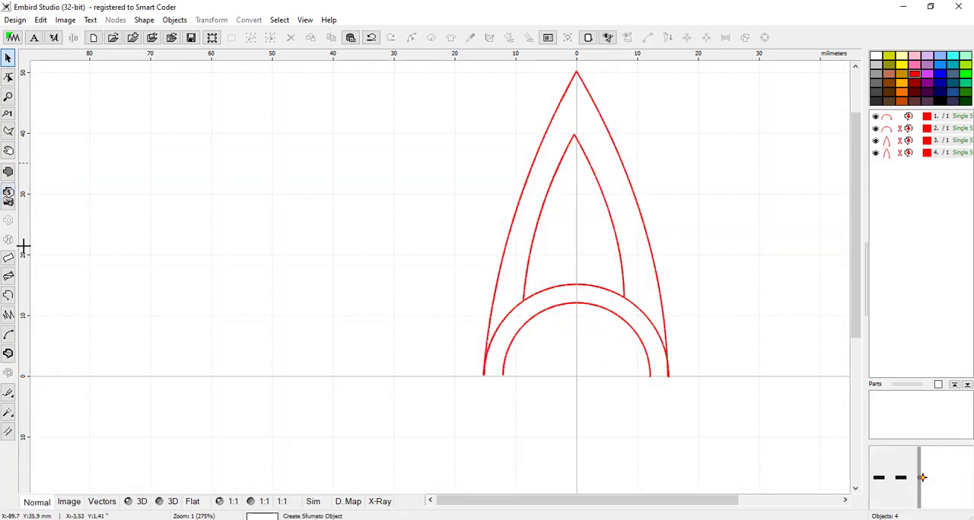
Step: Create a circular outline object about 9.8 mm across from a 16-element ellipse near the inner semicircle, convert it to elements, and generate its stitches
{"action": "left_click", "coordinate": [10, 299]}
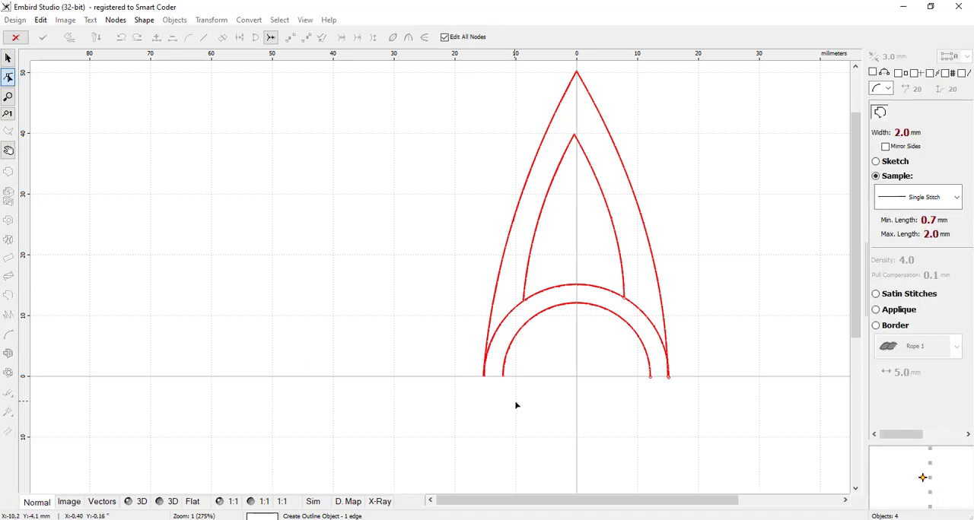
{"action": "left_click", "coordinate": [575, 364]}
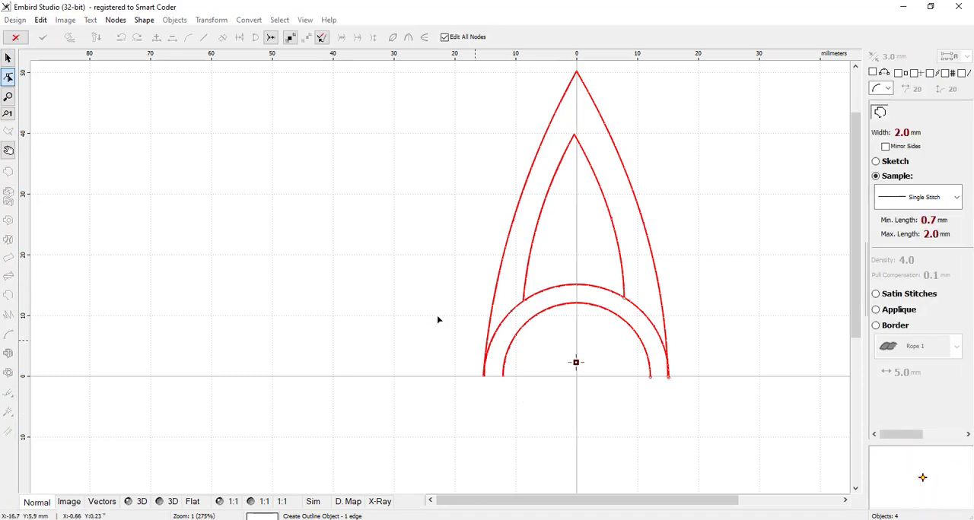
{"action": "left_click", "coordinate": [144, 20]}
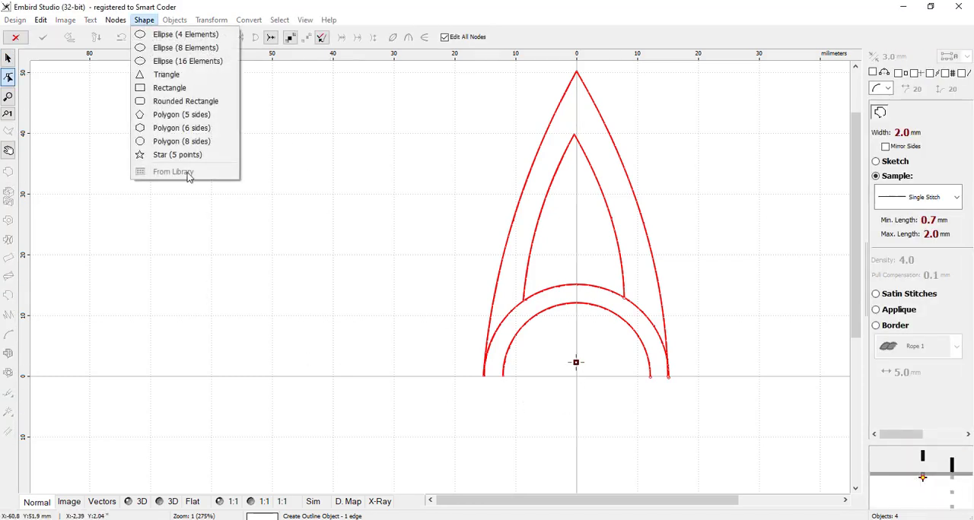
{"action": "left_click", "coordinate": [173, 62]}
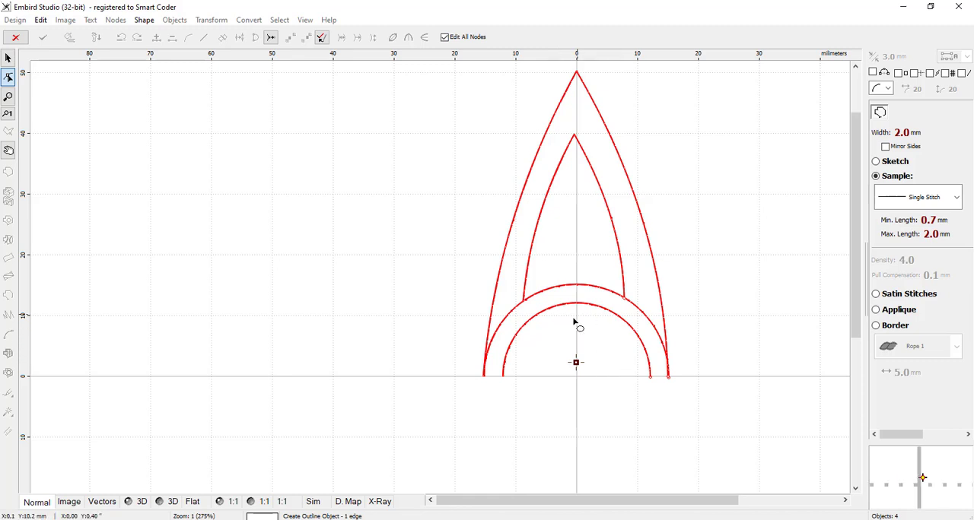
{"action": "left_click_drag", "start_coordinate": [558, 331], "coordinate": [589, 374]}
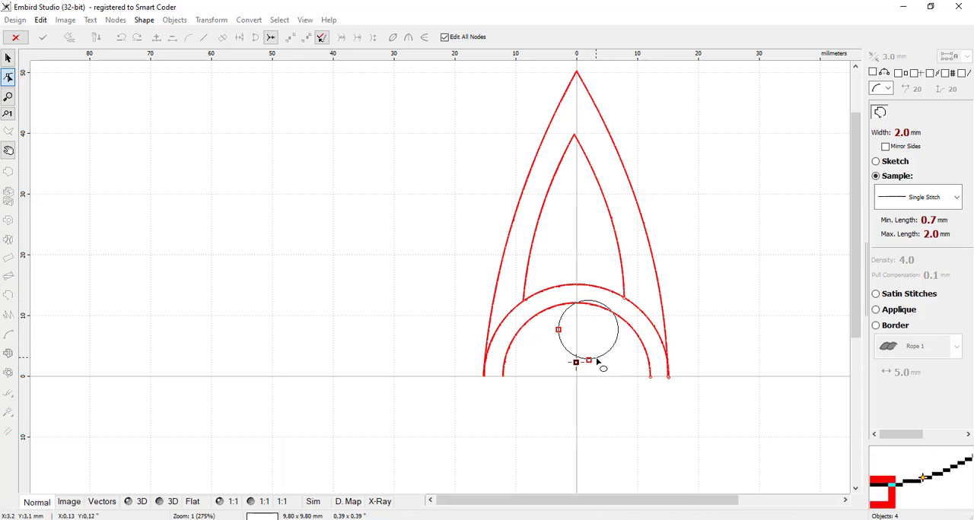
{"action": "right_click", "coordinate": [589, 362]}
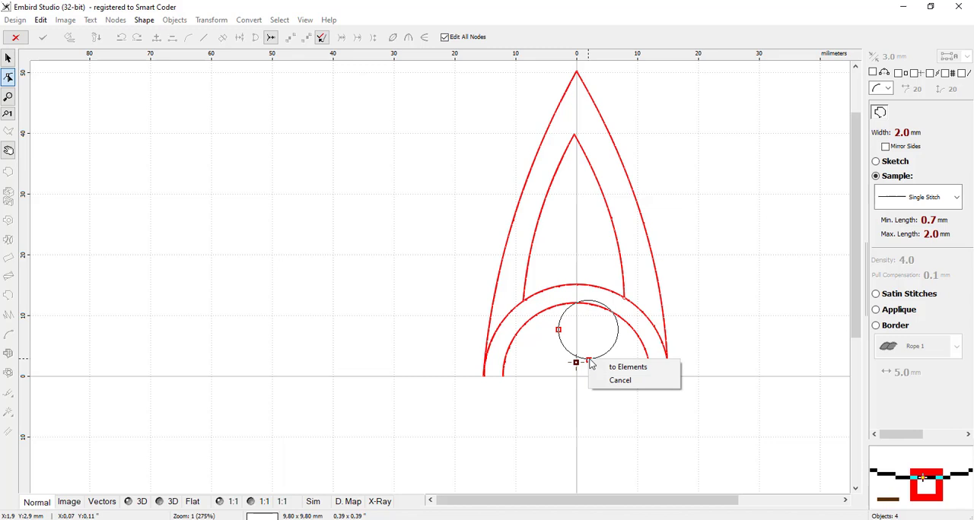
{"action": "left_click", "coordinate": [641, 371]}
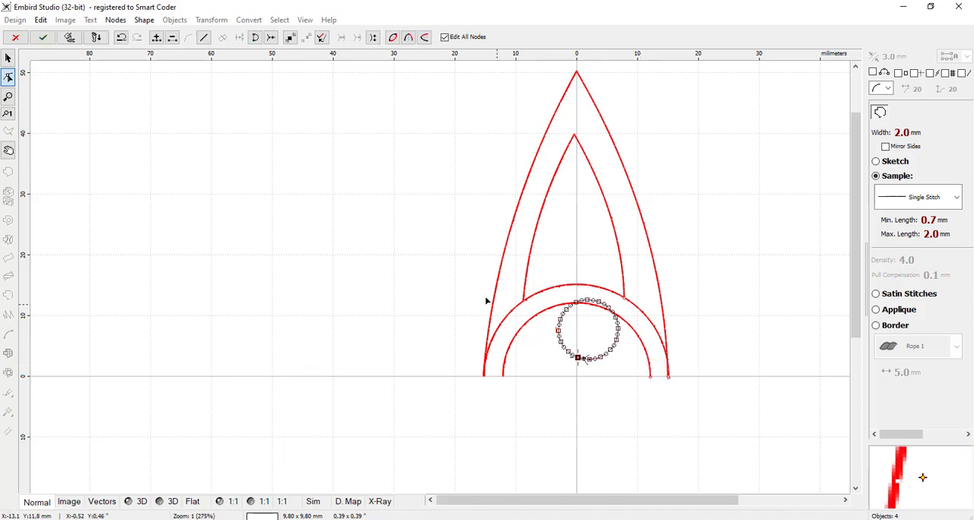
{"action": "left_click", "coordinate": [70, 38]}
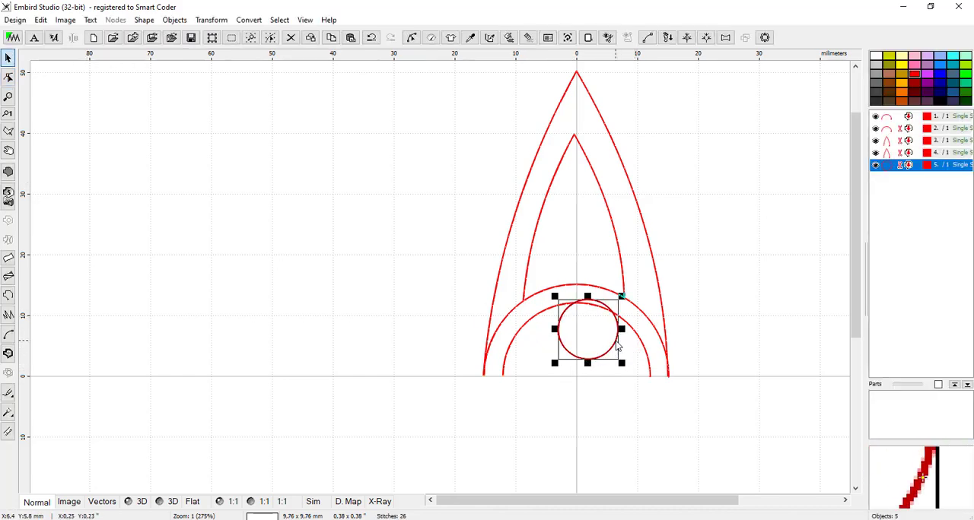
Step: Move the circle down to rest on the horizontal axis and widen it to about 10.6 × 9.8 mm, centred on the vertical axis
{"action": "left_click_drag", "start_coordinate": [616, 345], "coordinate": [603, 362]}
{"action": "scroll", "coordinate": [573, 368], "scroll_direction": "up", "scroll_amount": 2}
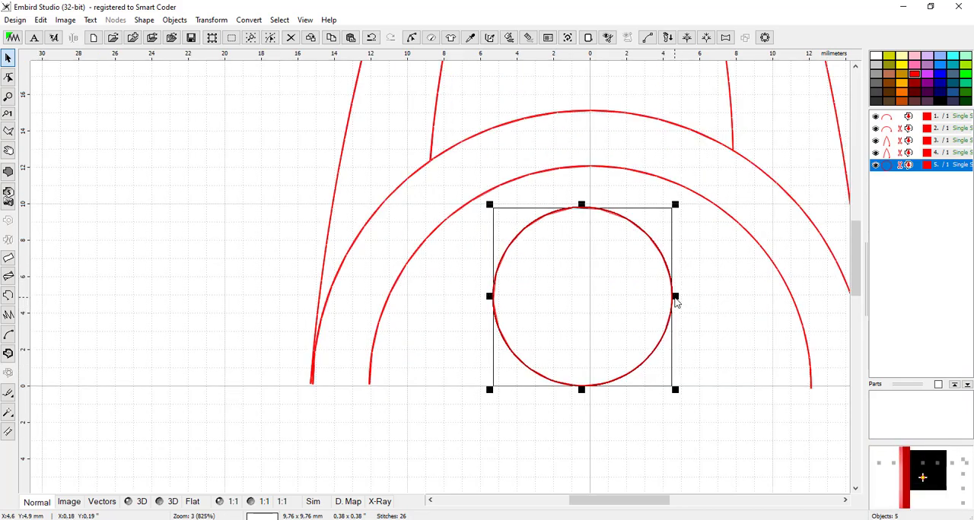
{"action": "left_click_drag", "start_coordinate": [676, 298], "coordinate": [682, 296]}
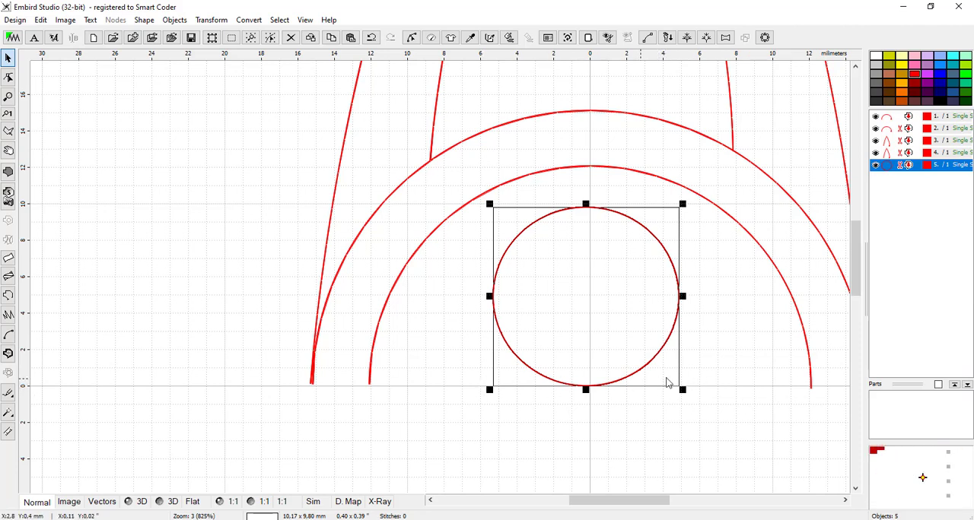
{"action": "left_click_drag", "start_coordinate": [688, 298], "coordinate": [687, 296]}
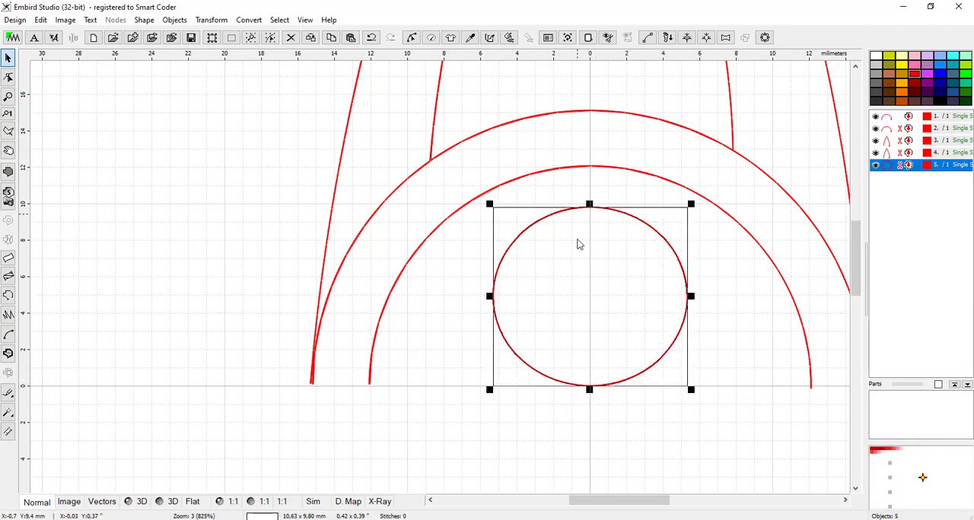
{"action": "scroll", "coordinate": [520, 306], "scroll_direction": "down", "scroll_amount": 3}
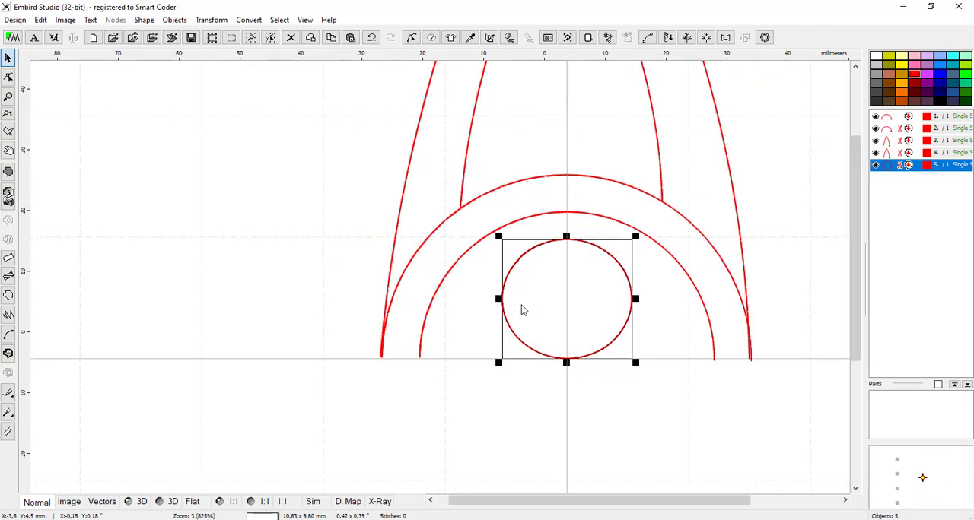
{"action": "left_click", "coordinate": [492, 317]}
Step: Try moving the small inner petal out of the motif toward the upper right, and undo the move
{"action": "scroll", "coordinate": [314, 149], "scroll_direction": "up", "scroll_amount": 2}
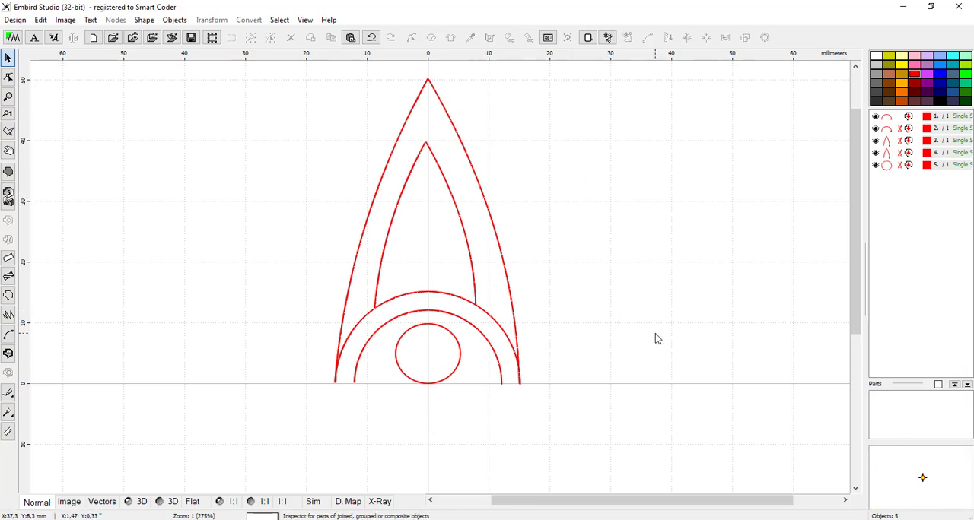
{"action": "mouse_move", "coordinate": [854, 212]}
{"action": "left_mouse_down"}
{"action": "mouse_move", "coordinate": [854, 190]}
{"action": "mouse_move", "coordinate": [854, 222]}
{"action": "left_mouse_up"}
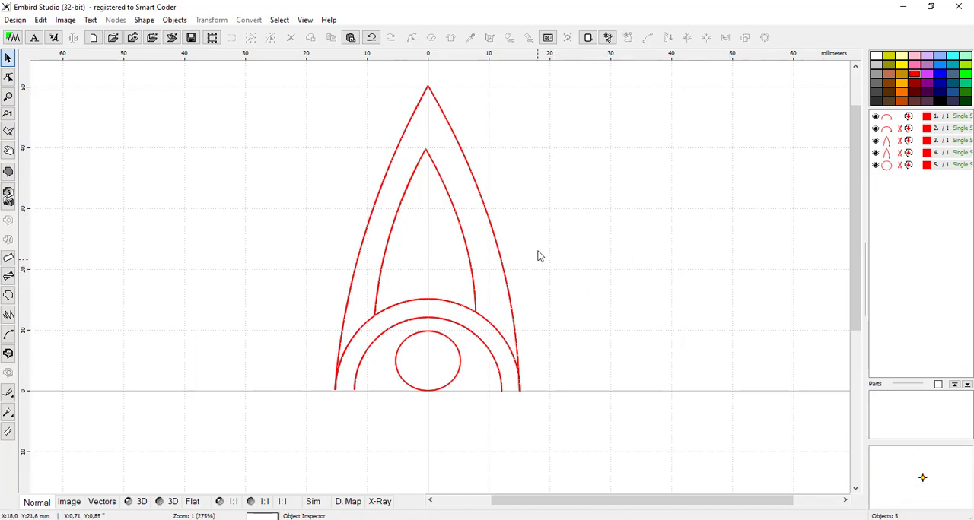
{"action": "left_click", "coordinate": [469, 252]}
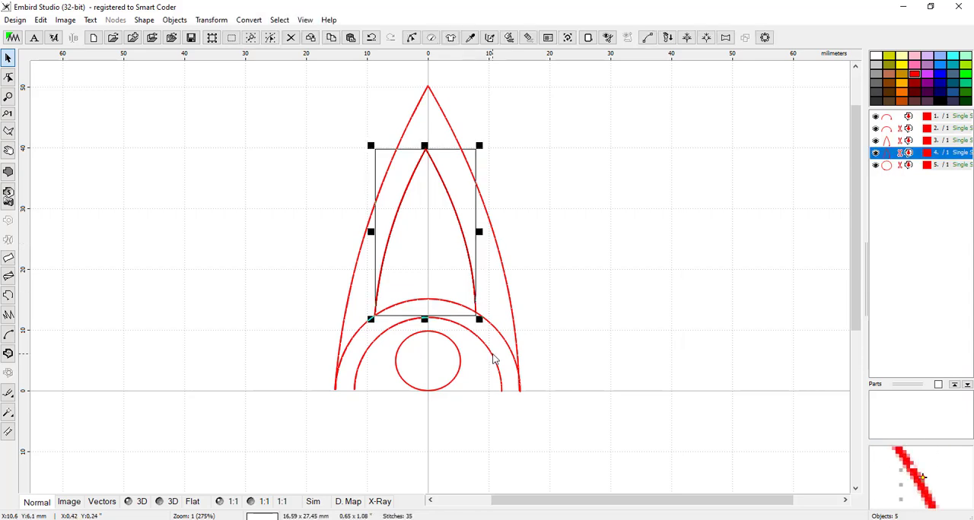
{"action": "left_click_drag", "start_coordinate": [481, 225], "coordinate": [763, 189]}
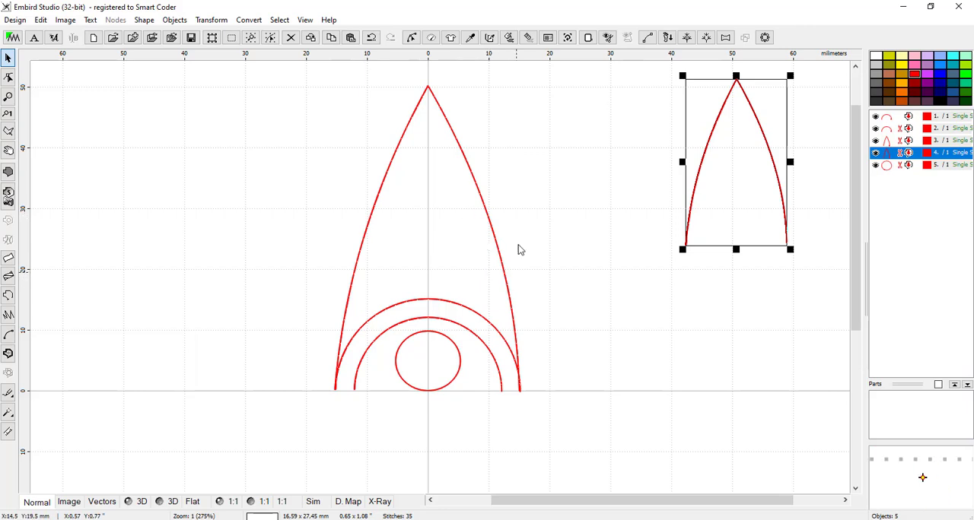
{"action": "left_click", "coordinate": [371, 38]}
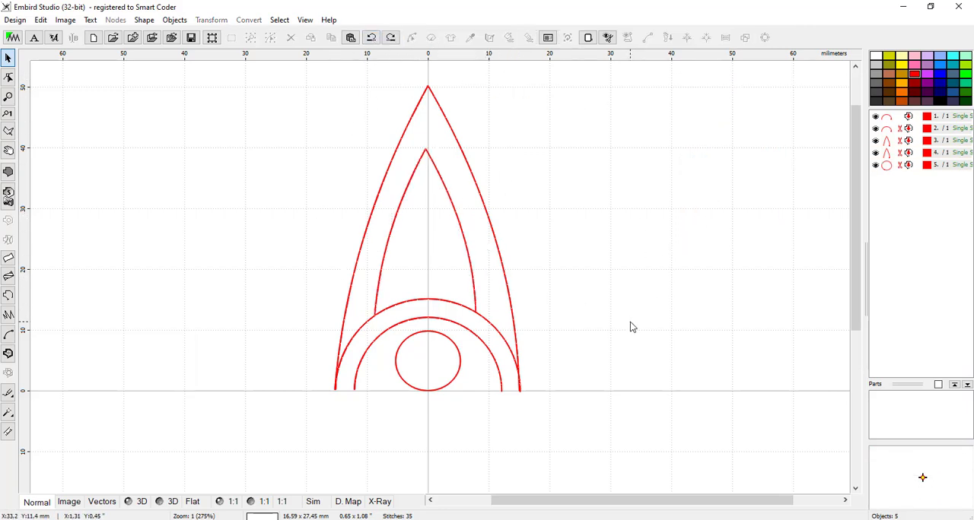
Step: Select all five outline objects of the petal motif, combine them with Group 1, and deselect the group
{"action": "scroll", "coordinate": [481, 218], "scroll_direction": "down", "scroll_amount": 1}
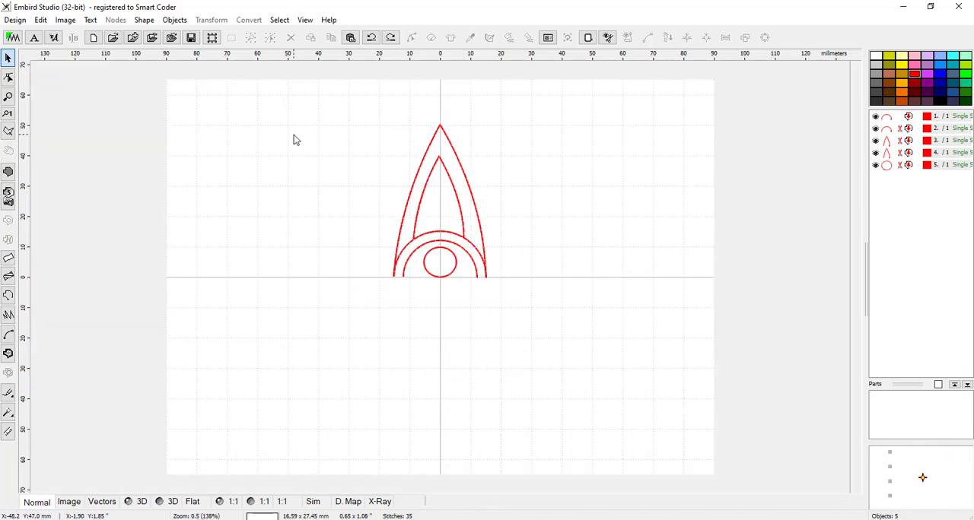
{"action": "left_click_drag", "start_coordinate": [279, 98], "coordinate": [610, 389]}
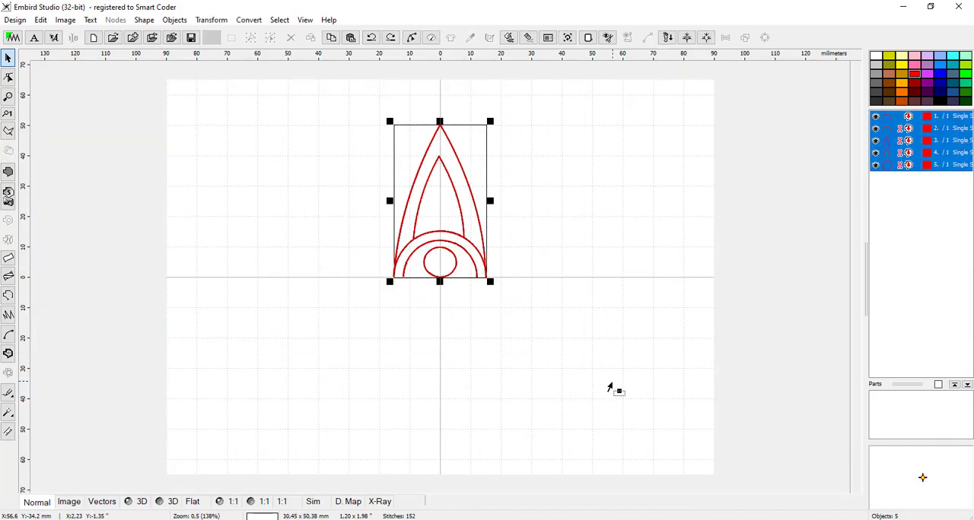
{"action": "right_click", "coordinate": [455, 188]}
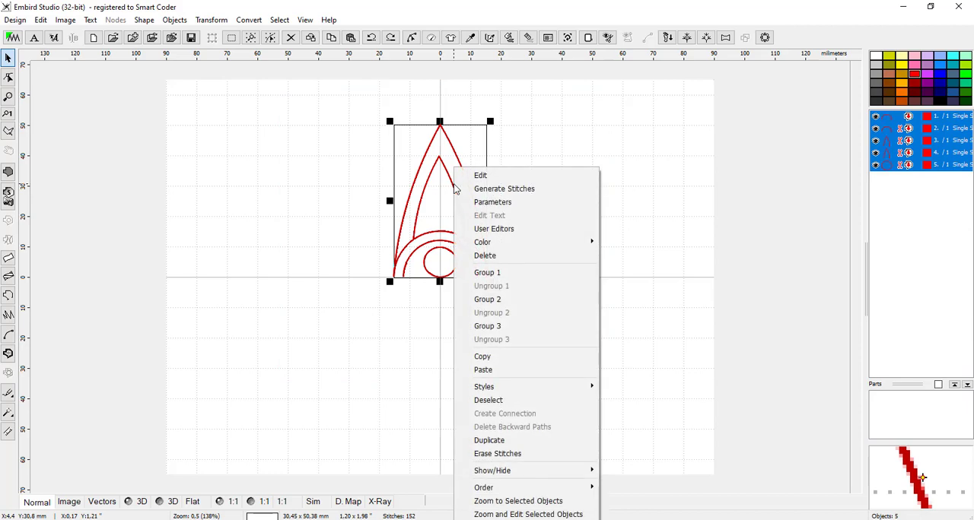
{"action": "left_click", "coordinate": [507, 272]}
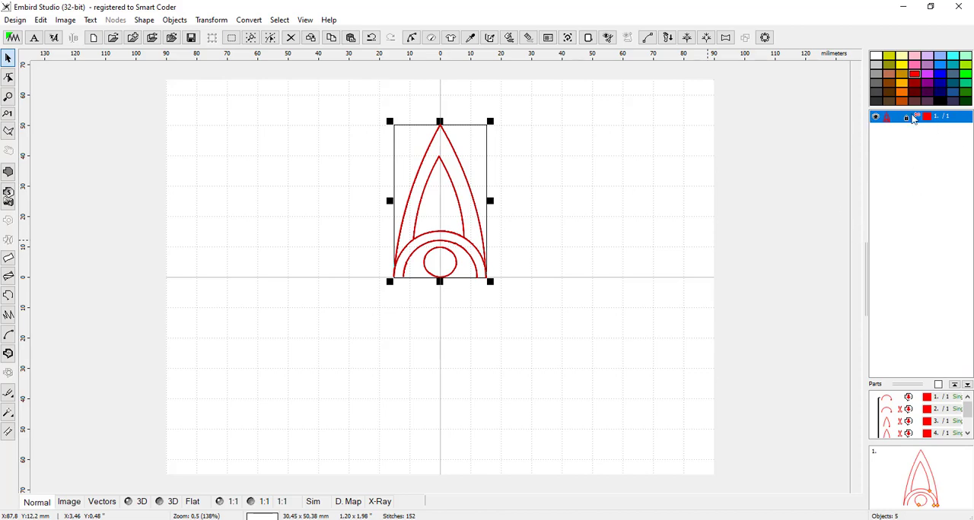
{"action": "left_click", "coordinate": [549, 236]}
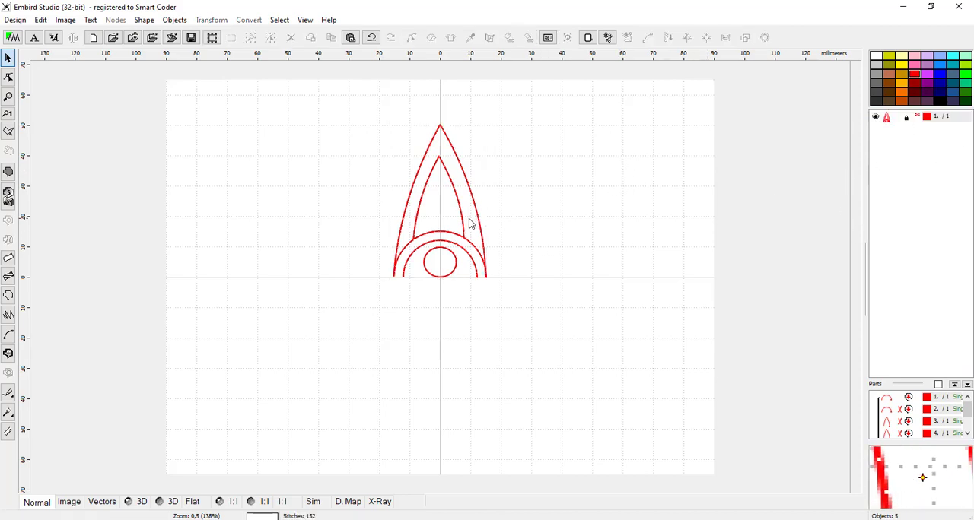
Step: Try moving the grouped motif freely around the hoop as one object, and undo all of the moves
{"action": "left_click", "coordinate": [464, 221]}
{"action": "mouse_move", "coordinate": [464, 221]}
{"action": "left_mouse_down"}
{"action": "mouse_move", "coordinate": [539, 242]}
{"action": "mouse_move", "coordinate": [603, 228]}
{"action": "mouse_move", "coordinate": [450, 230]}
{"action": "left_mouse_up"}
{"action": "left_click_drag", "start_coordinate": [412, 256], "coordinate": [490, 245]}
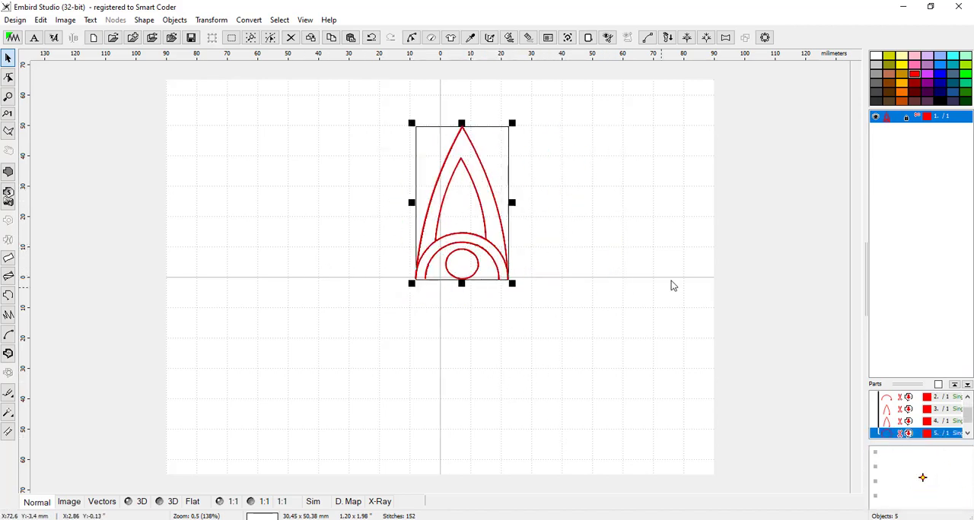
{"action": "left_click", "coordinate": [371, 38]}
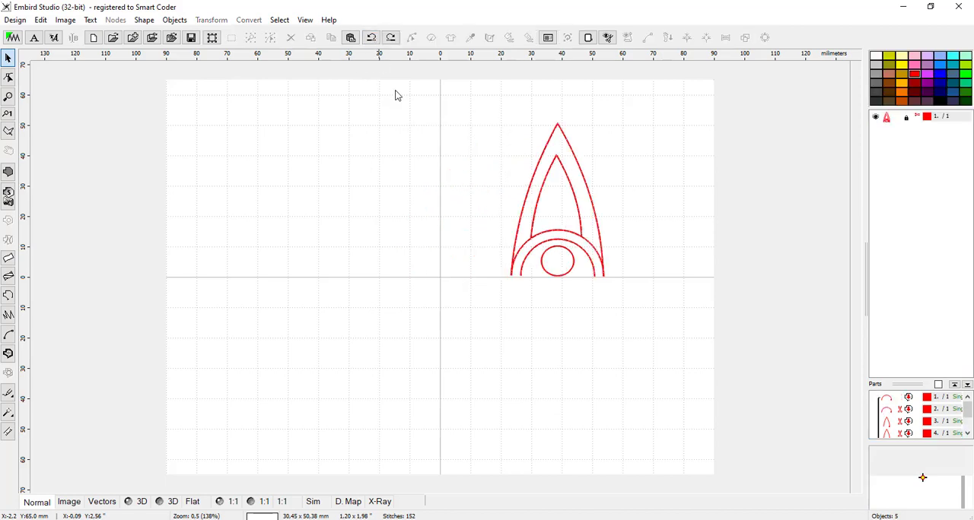
{"action": "left_click", "coordinate": [372, 38]}
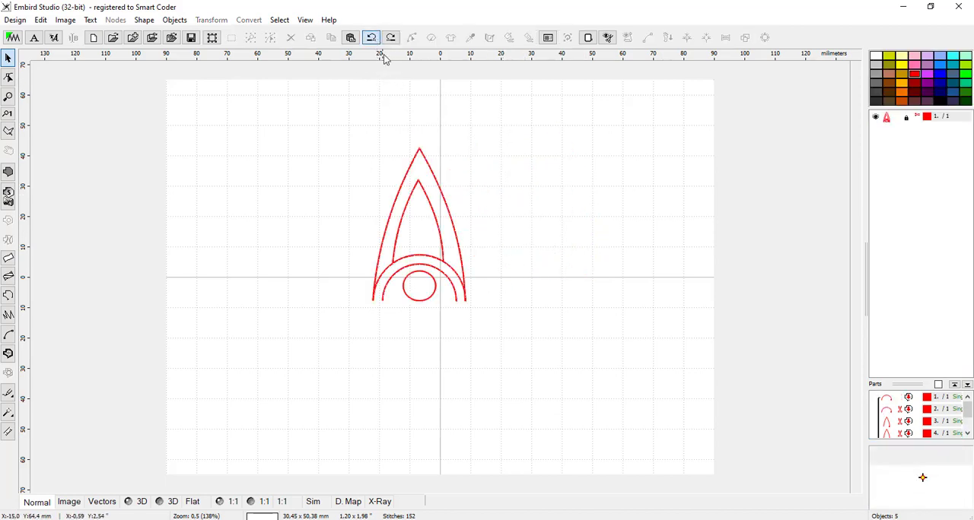
{"action": "left_click", "coordinate": [372, 40]}
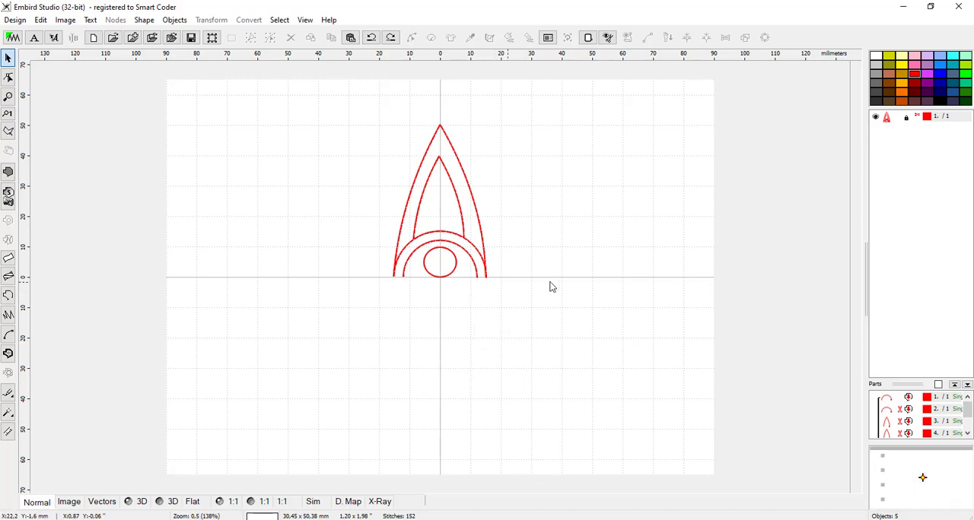
Step: Scale the grouped motif down proportionally to about 16.1 × 26.6 mm, and generate its stitches in the 3D view
{"action": "left_click", "coordinate": [472, 251]}
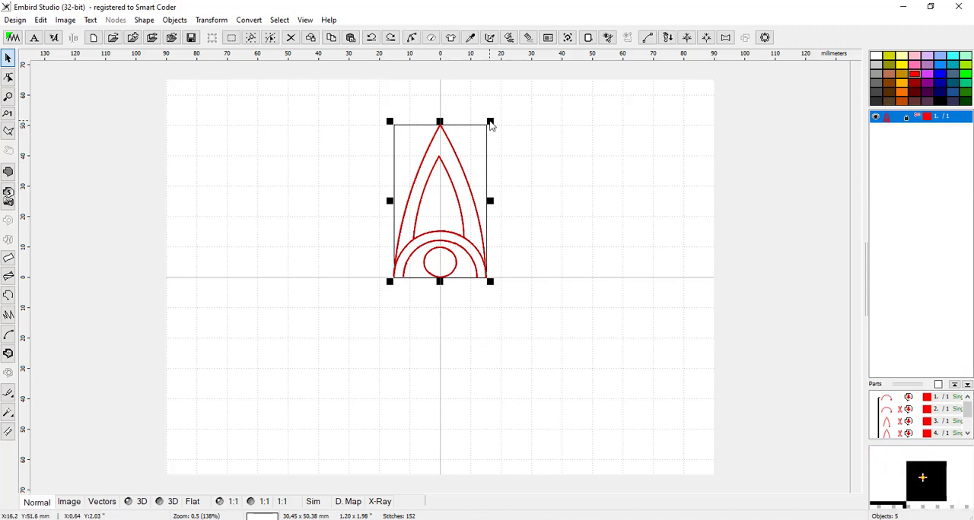
{"action": "left_click_drag", "start_coordinate": [490, 125], "coordinate": [444, 188]}
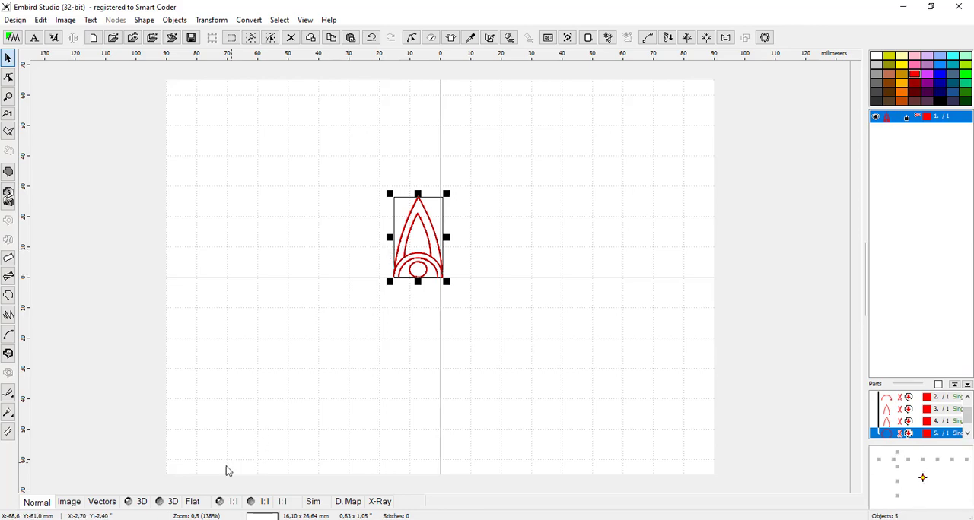
{"action": "left_click", "coordinate": [140, 502]}
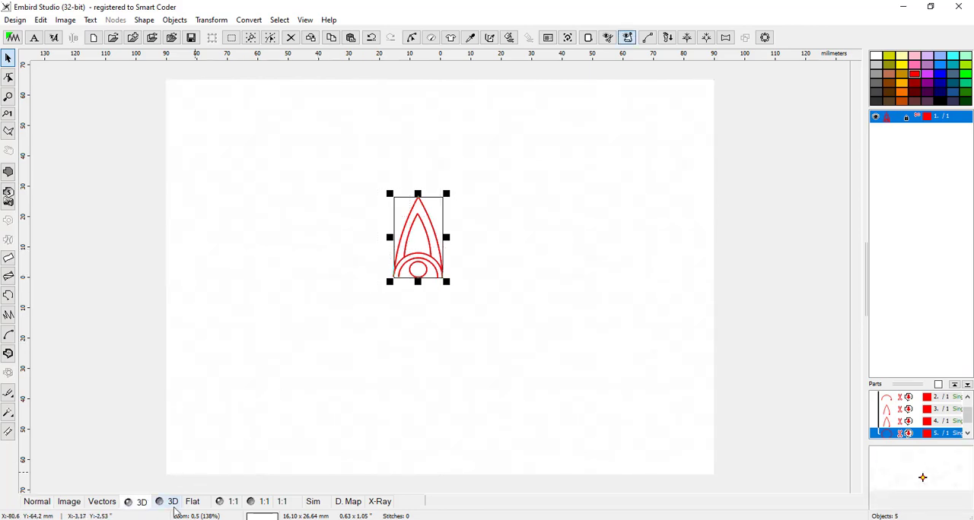
{"action": "scroll", "coordinate": [411, 246], "scroll_direction": "up", "scroll_amount": 2}
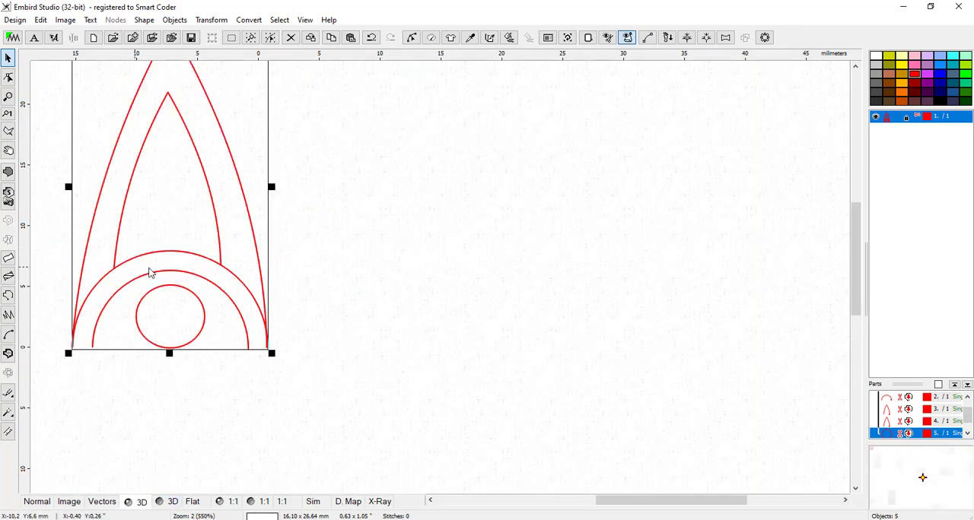
{"action": "scroll", "coordinate": [419, 305], "scroll_direction": "down", "scroll_amount": 2}
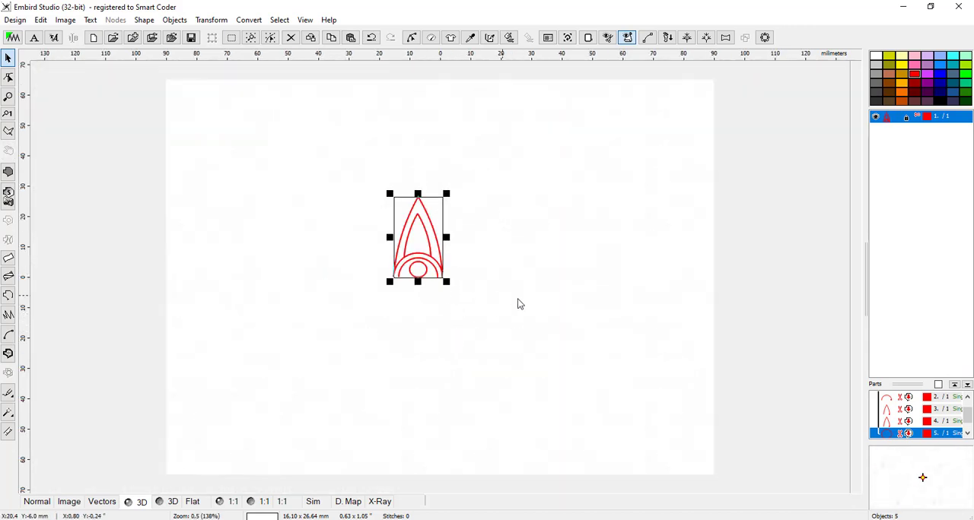
{"action": "left_click", "coordinate": [509, 39]}
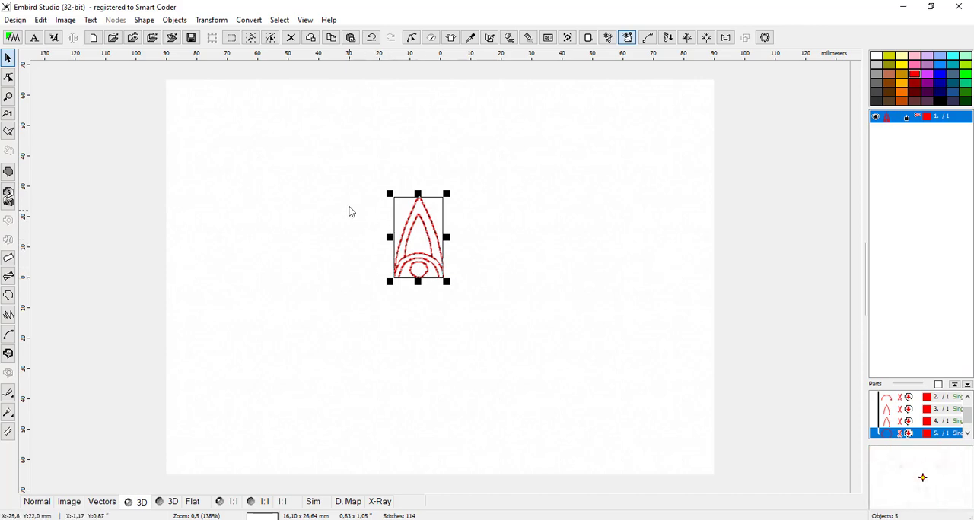
Step: Examine the regenerated stitches along the petals, semicircles and circle of the scaled motif up close in 3D
{"action": "scroll", "coordinate": [386, 223], "scroll_direction": "up", "scroll_amount": 1}
{"action": "scroll", "coordinate": [388, 224], "scroll_direction": "up", "scroll_amount": 2}
{"action": "scroll", "coordinate": [426, 288], "scroll_direction": "down", "scroll_amount": 1}
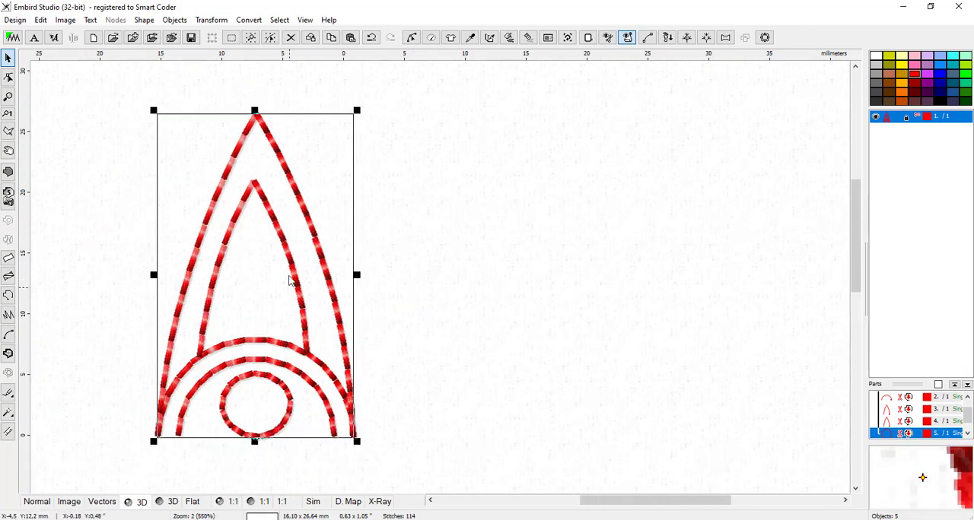
{"action": "scroll", "coordinate": [429, 337], "scroll_direction": "down", "scroll_amount": 2}
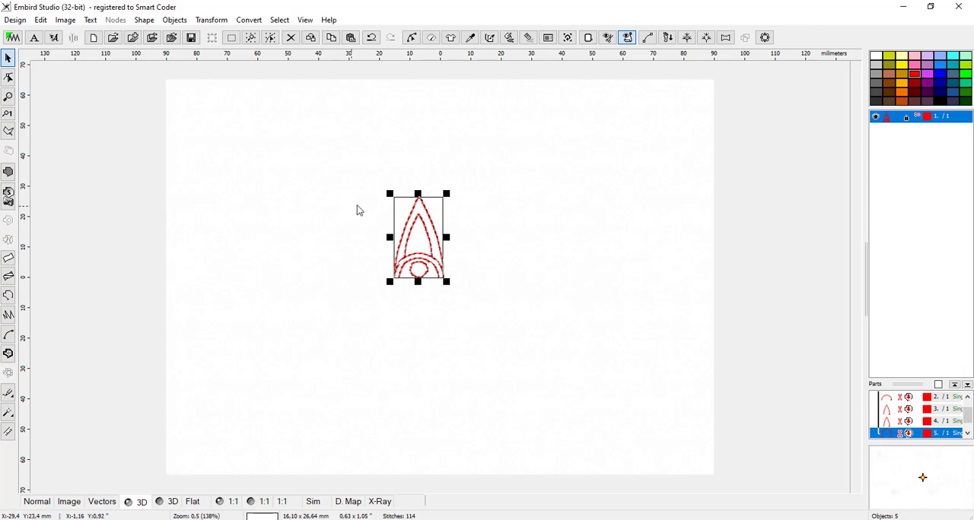
{"action": "scroll", "coordinate": [364, 200], "scroll_direction": "up", "scroll_amount": 2}
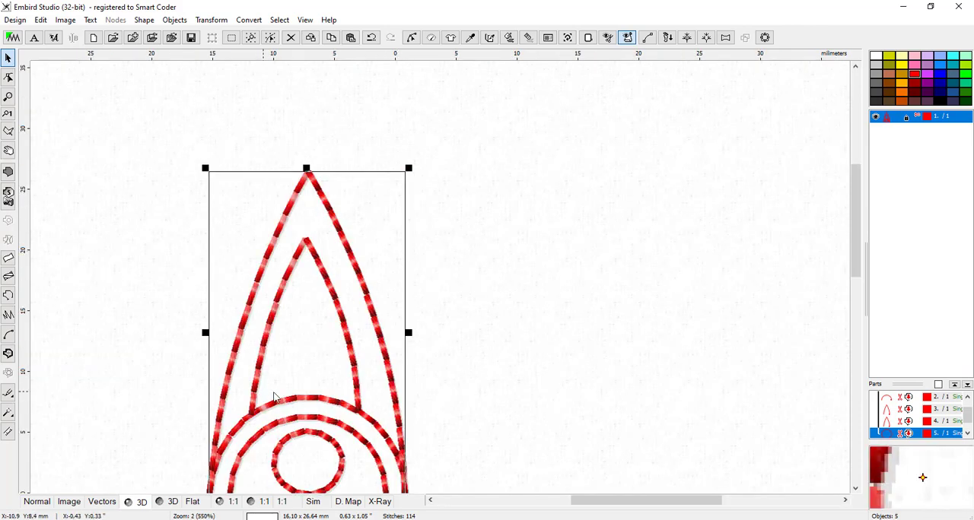
{"action": "left_click_drag", "start_coordinate": [854, 244], "coordinate": [854, 280]}
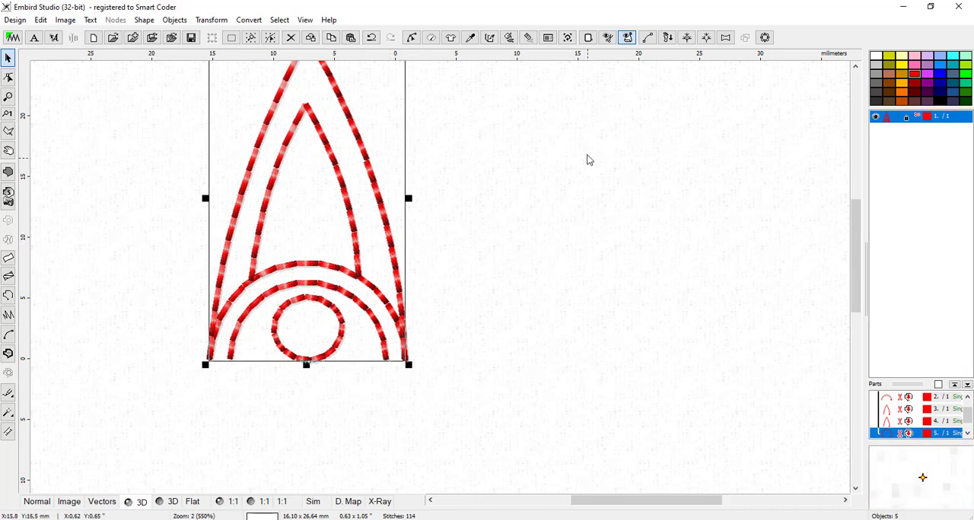
{"action": "scroll", "coordinate": [447, 340], "scroll_direction": "down", "scroll_amount": 2}
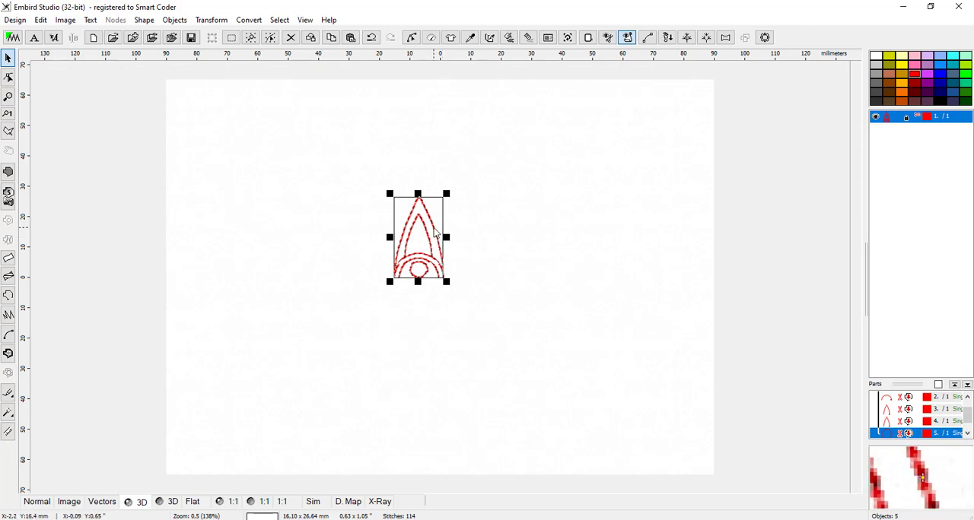
Step: Centre the motif on the vertical axis about 15 mm above the horizontal axis, and preview a circular array of 3 copies
{"action": "left_click_drag", "start_coordinate": [434, 223], "coordinate": [456, 178]}
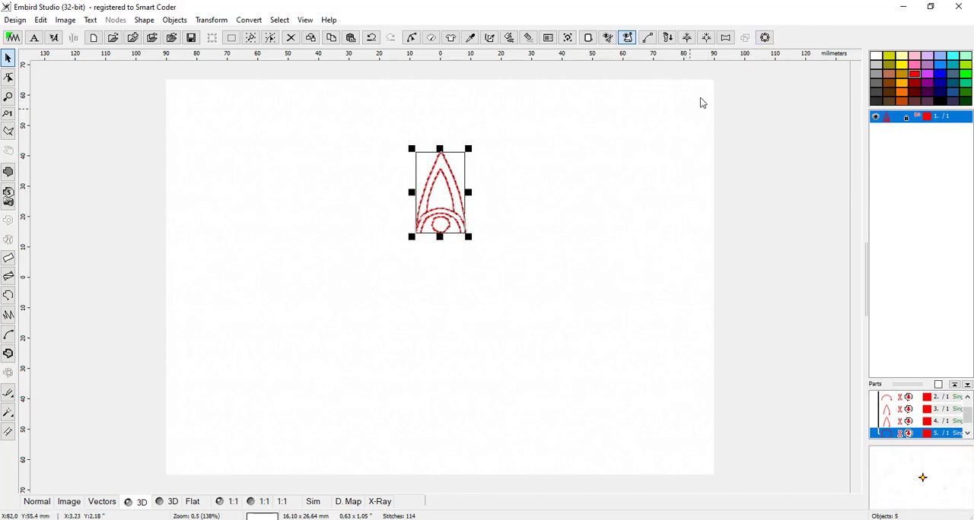
{"action": "left_click", "coordinate": [764, 37]}
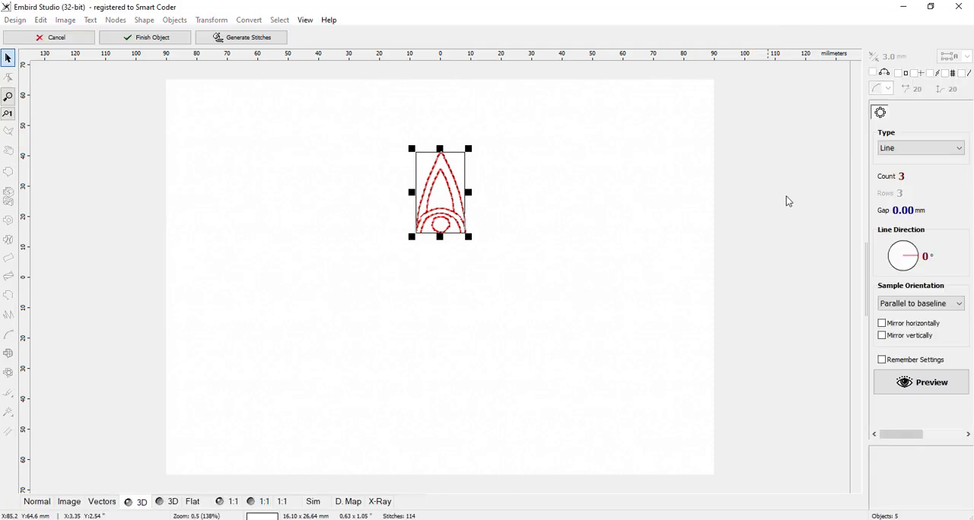
{"action": "left_click", "coordinate": [918, 150]}
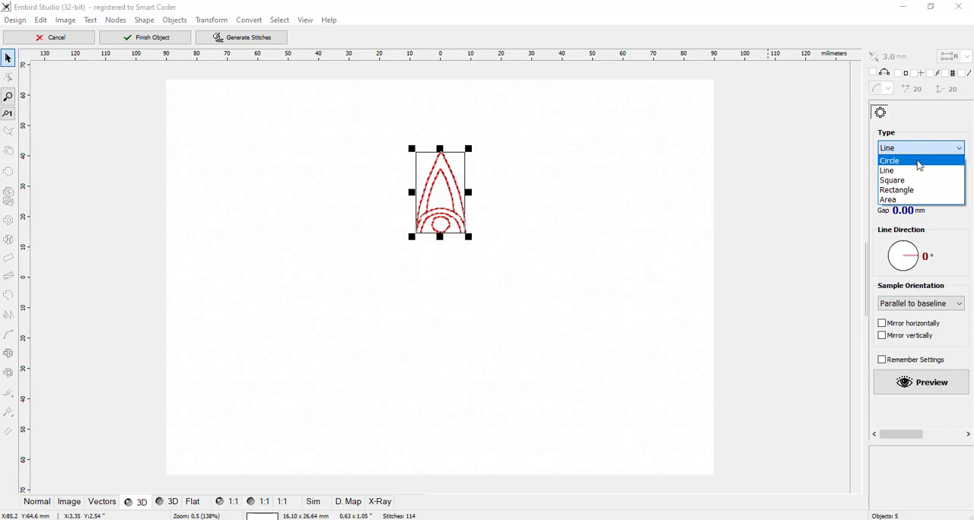
{"action": "left_click", "coordinate": [919, 165]}
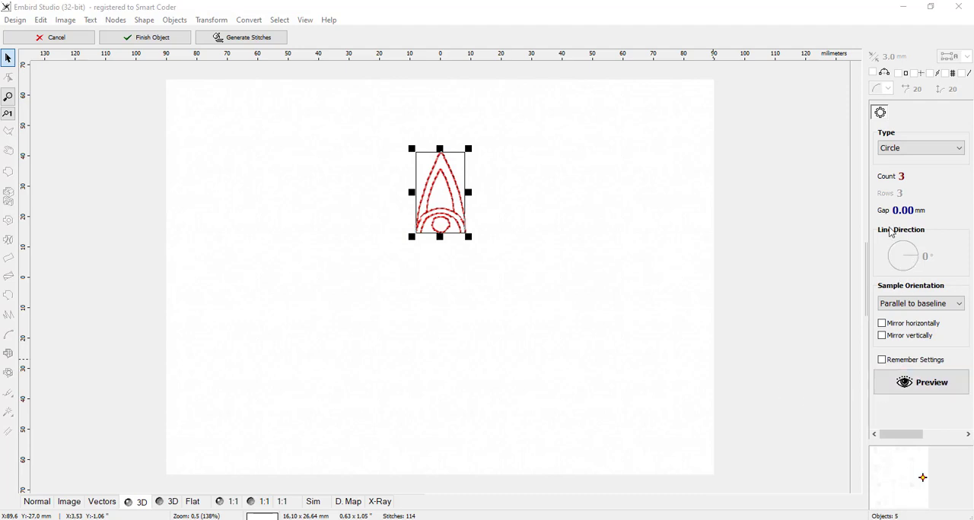
{"action": "left_click", "coordinate": [921, 384]}
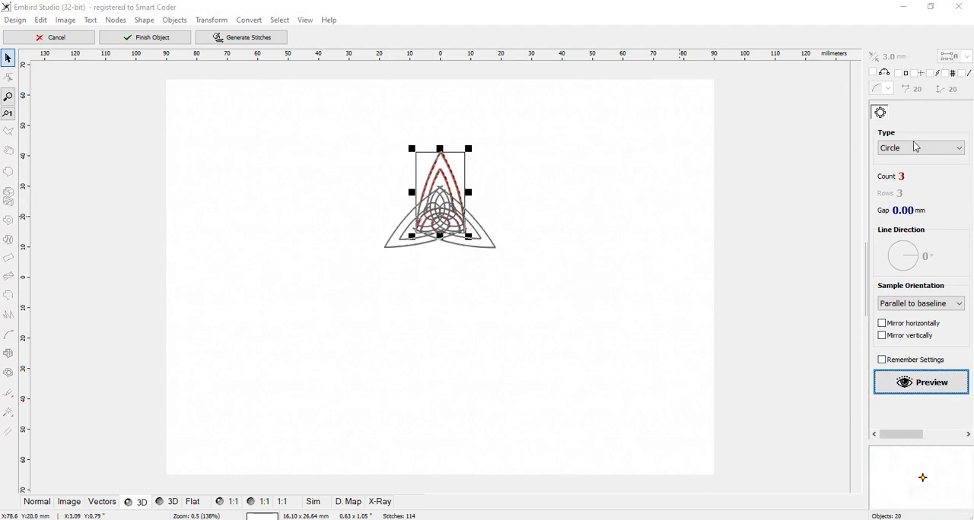
Step: Preview the circular array with counts of 5, 7 and finally 10, and inspect the overlapping petals up close
{"action": "left_click", "coordinate": [905, 384]}
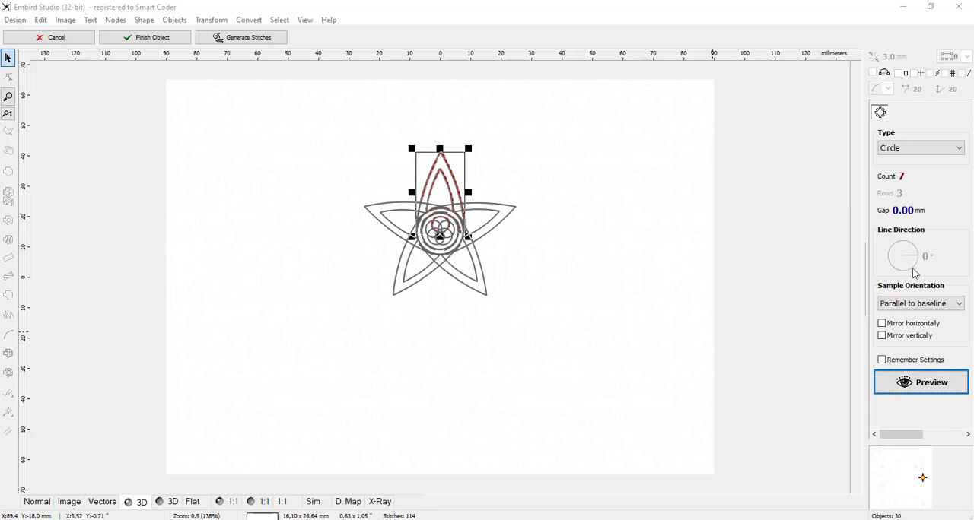
{"action": "left_click", "coordinate": [921, 385]}
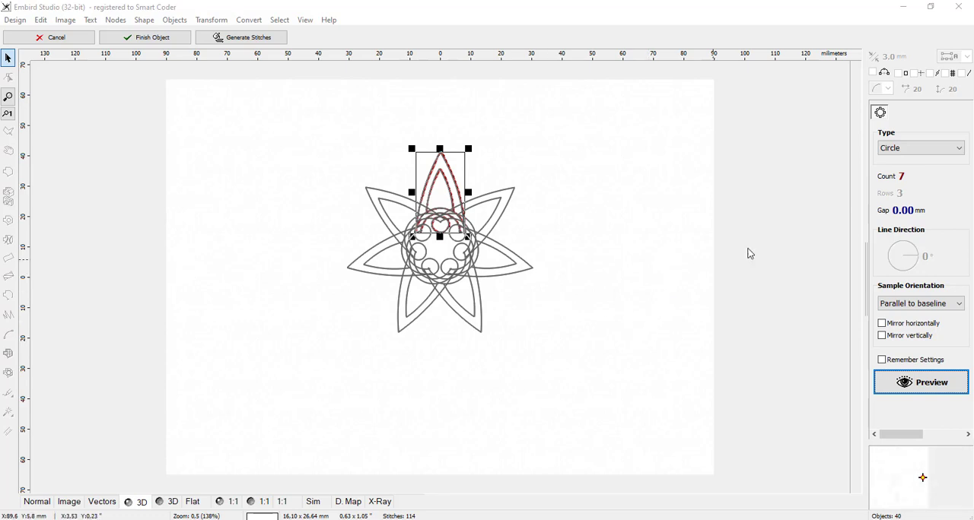
{"action": "scroll", "coordinate": [904, 182], "scroll_direction": "up", "scroll_amount": 2}
{"action": "left_click", "coordinate": [919, 385]}
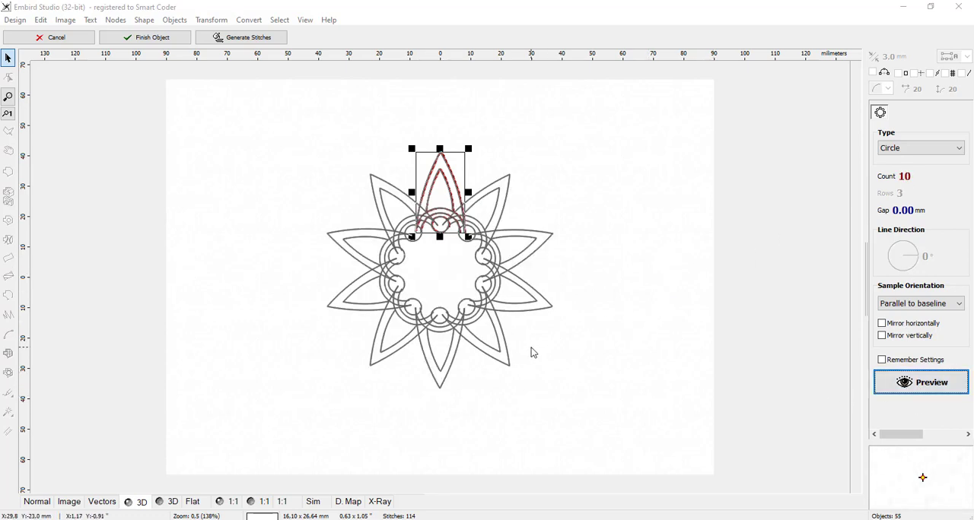
{"action": "scroll", "coordinate": [375, 274], "scroll_direction": "up", "scroll_amount": 1}
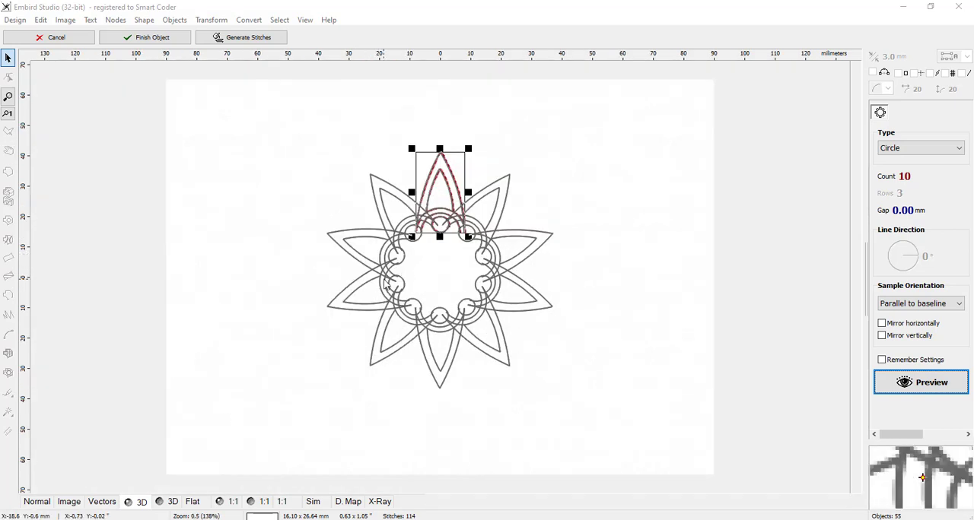
{"action": "scroll", "coordinate": [355, 260], "scroll_direction": "up", "scroll_amount": 1}
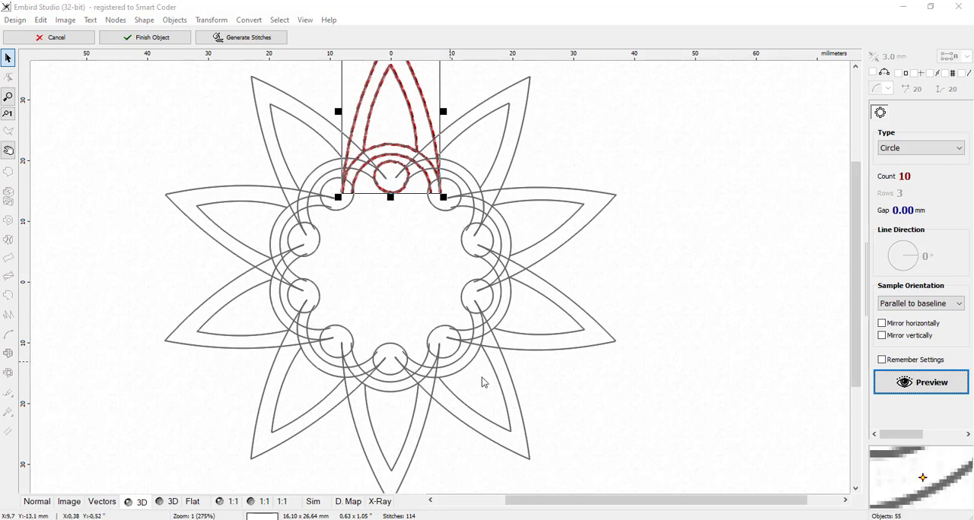
Step: Set the circular array's gap to 5.63 mm, preview the spacing of the 10 copies, and generate their stitches
{"action": "scroll", "coordinate": [533, 282], "scroll_direction": "down", "scroll_amount": 1}
{"action": "scroll", "coordinate": [412, 216], "scroll_direction": "up", "scroll_amount": 1}
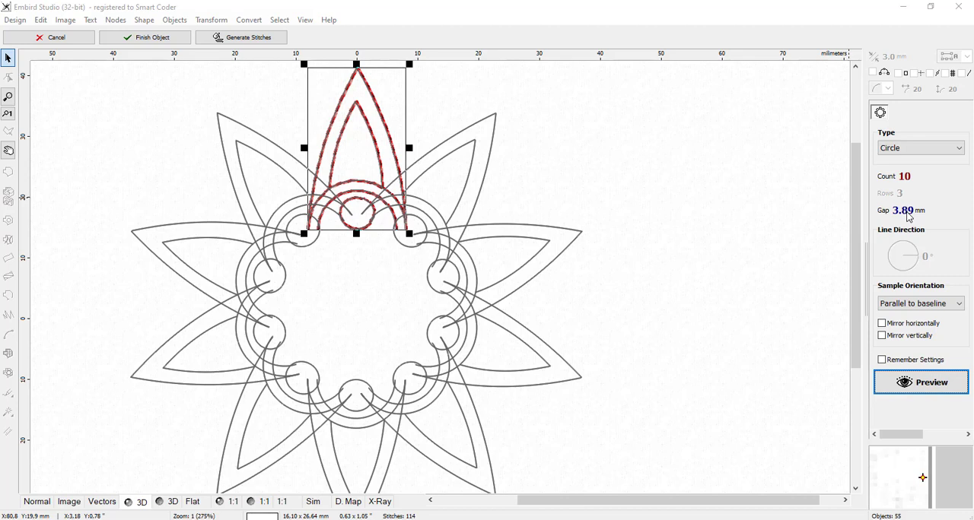
{"action": "left_click", "coordinate": [932, 385]}
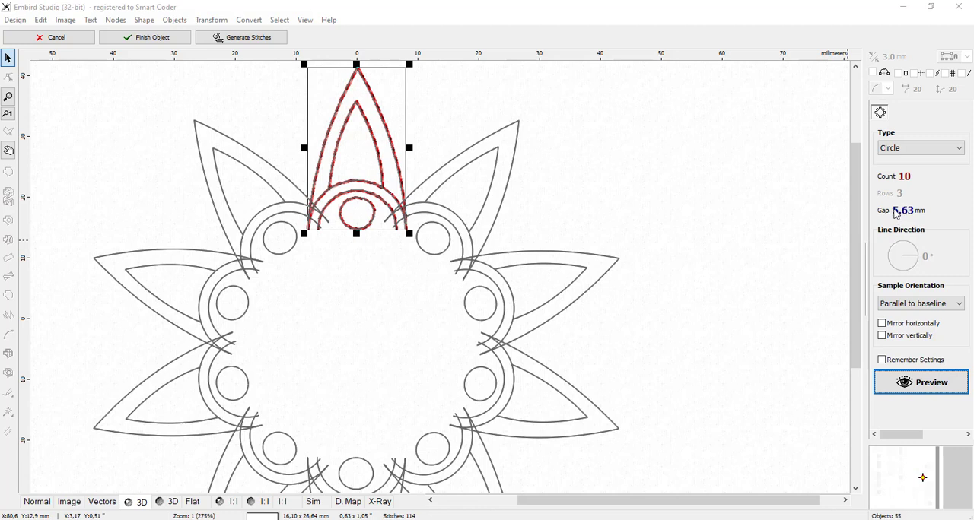
{"action": "left_click", "coordinate": [916, 389]}
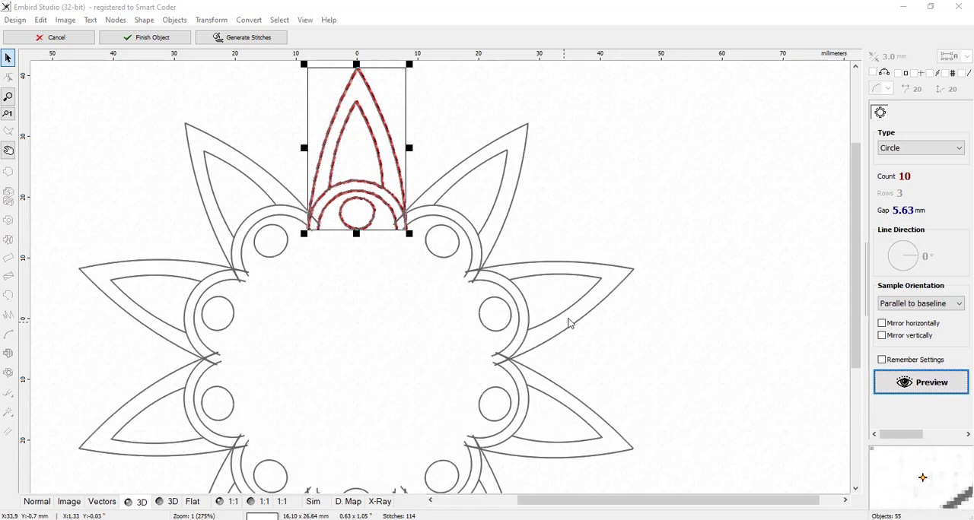
{"action": "scroll", "coordinate": [573, 316], "scroll_direction": "down", "scroll_amount": 1}
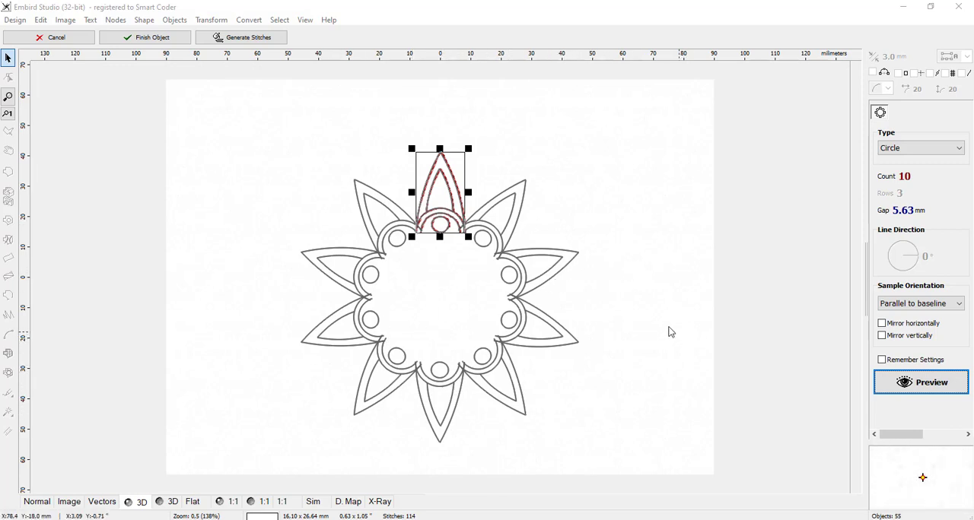
{"action": "left_click", "coordinate": [247, 40]}
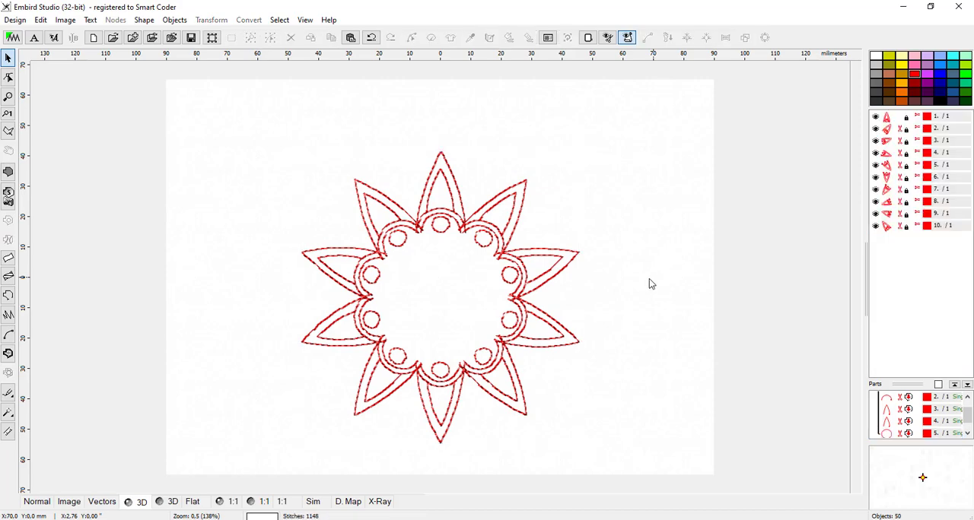
Step: Examine the stitched petals, arcs and small circles of the generated radial array up close and as a whole
{"action": "scroll", "coordinate": [499, 318], "scroll_direction": "up", "scroll_amount": 1}
{"action": "scroll", "coordinate": [459, 331], "scroll_direction": "down", "scroll_amount": 1}
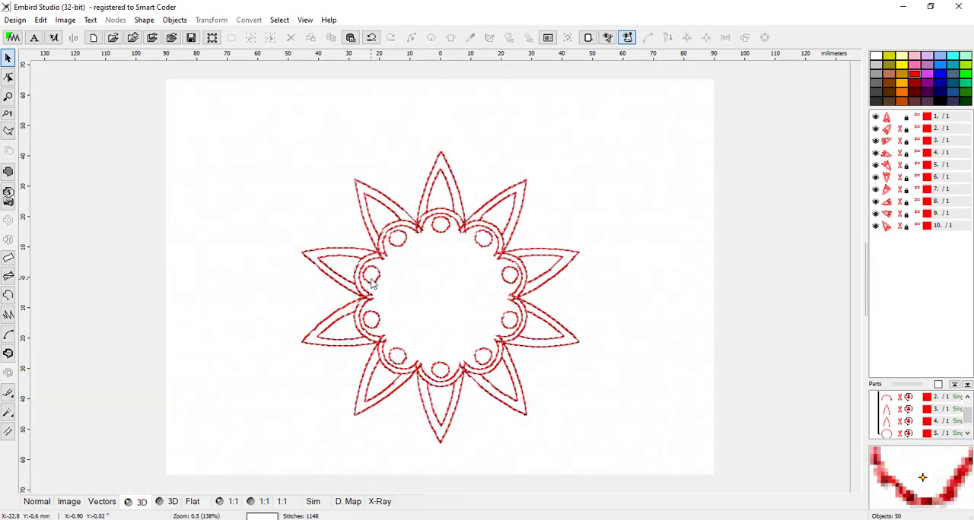
{"action": "scroll", "coordinate": [372, 283], "scroll_direction": "up", "scroll_amount": 1}
{"action": "scroll", "coordinate": [433, 293], "scroll_direction": "down", "scroll_amount": 1}
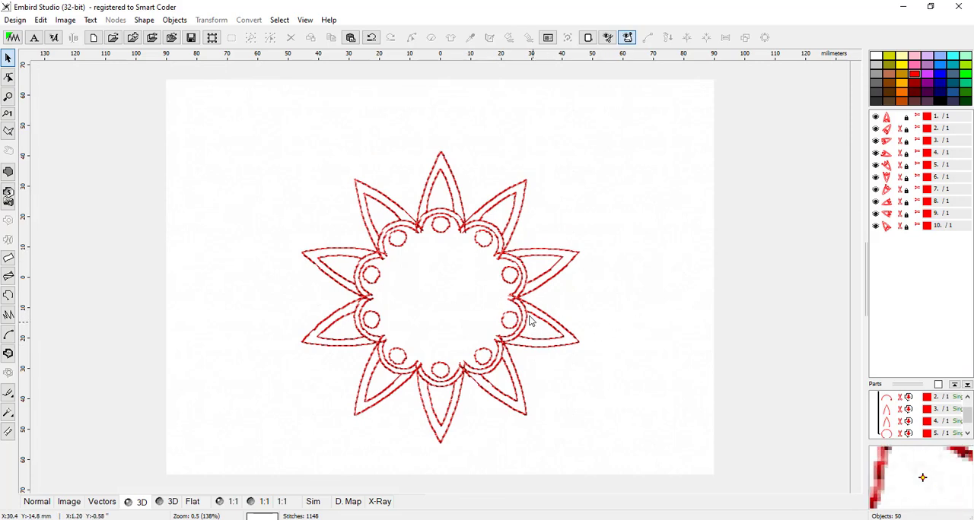
{"action": "scroll", "coordinate": [350, 250], "scroll_direction": "up", "scroll_amount": 1}
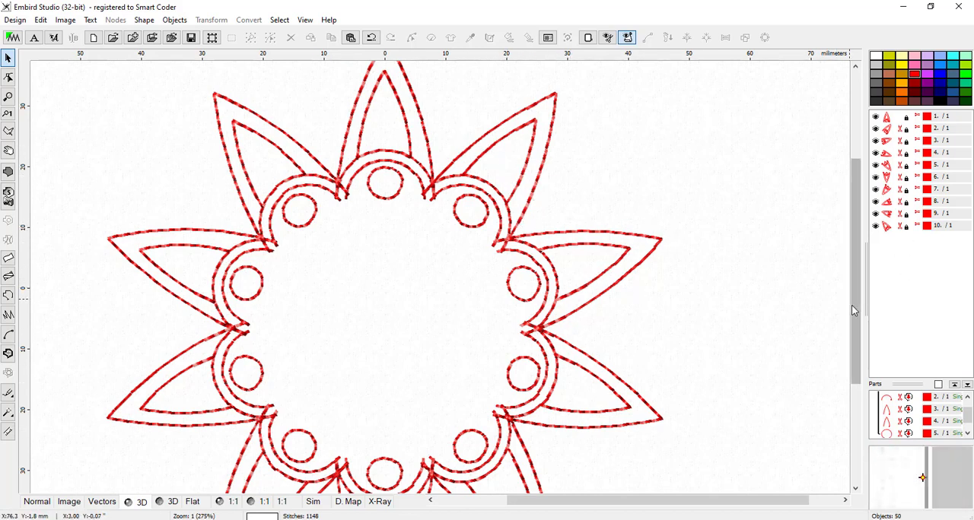
{"action": "left_click_drag", "start_coordinate": [853, 311], "coordinate": [854, 319]}
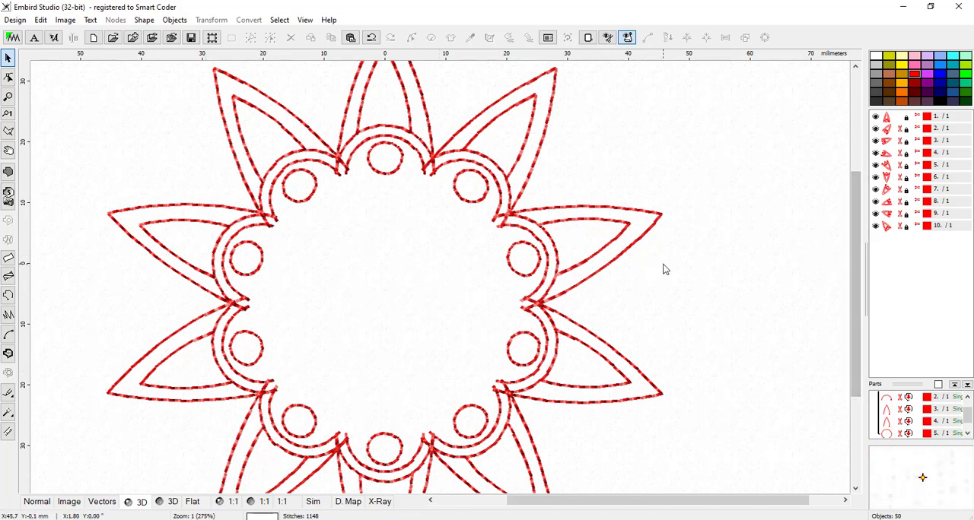
{"action": "scroll", "coordinate": [665, 271], "scroll_direction": "down", "scroll_amount": 1}
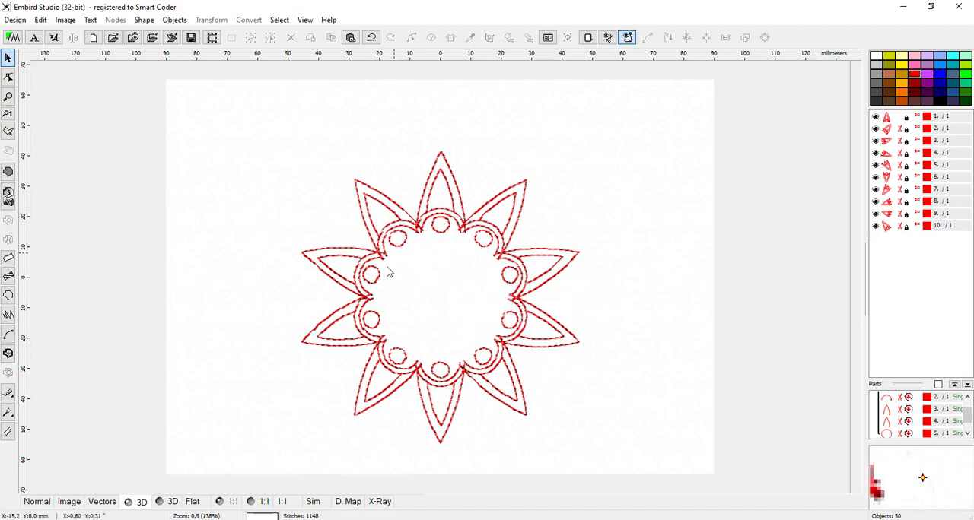
Step: Draw a single-stitch outline circle about 39.2 mm in diameter as a 16-element ellipse, convert it to elements, and generate its stitches
{"action": "left_click", "coordinate": [10, 296]}
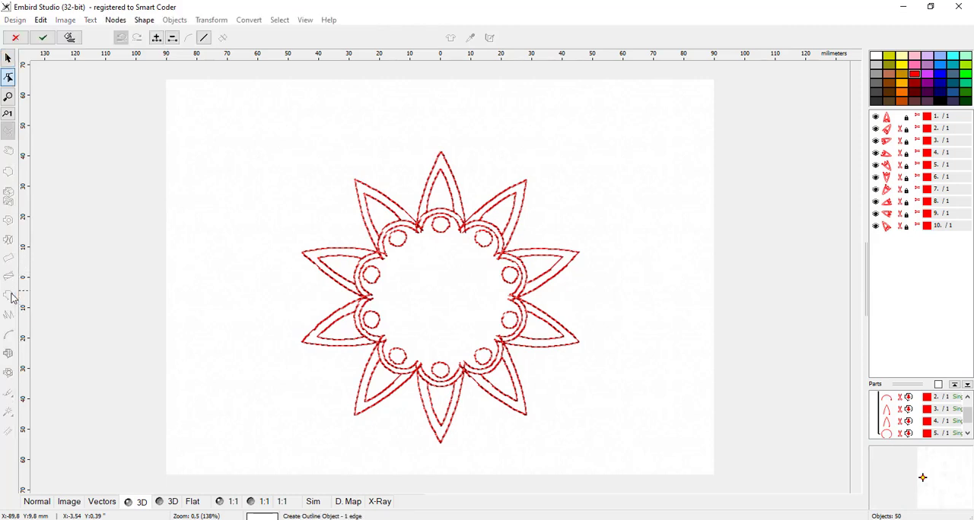
{"action": "left_click", "coordinate": [429, 296]}
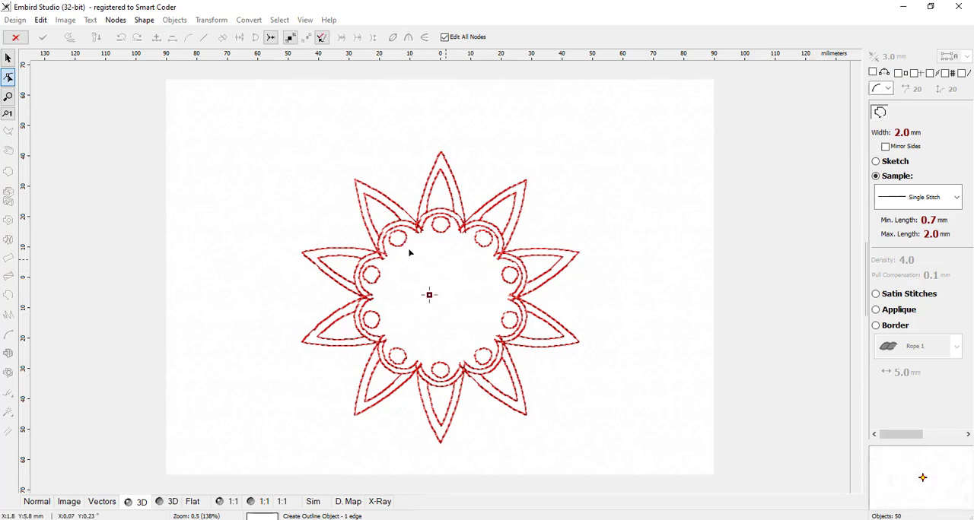
{"action": "left_click", "coordinate": [142, 23]}
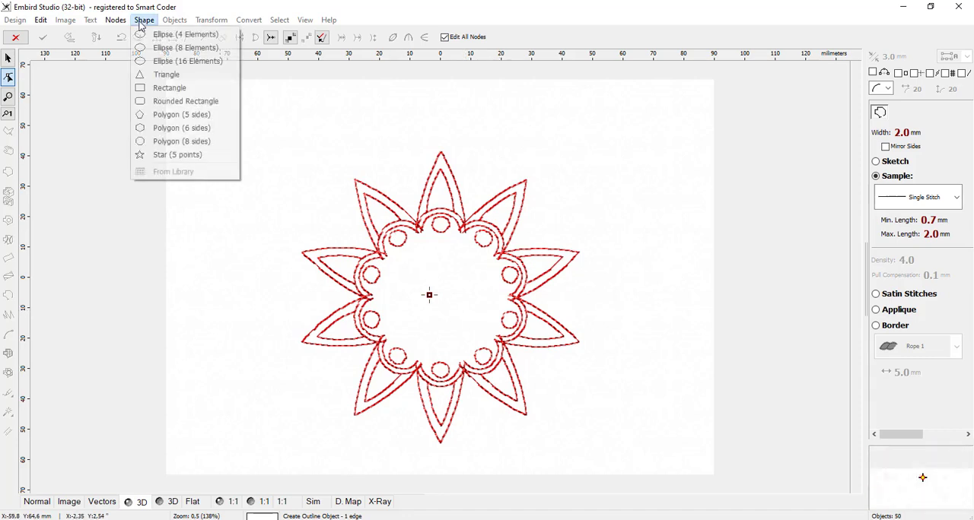
{"action": "left_click", "coordinate": [180, 64]}
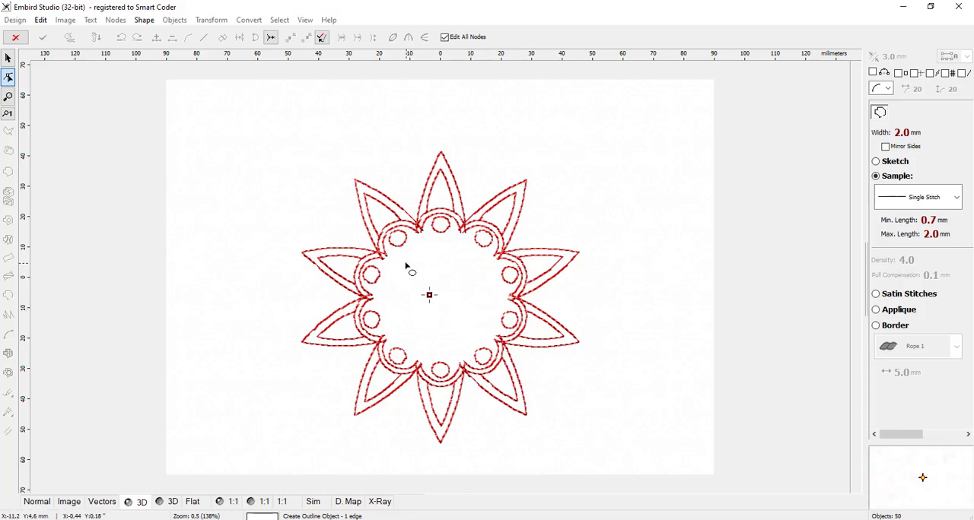
{"action": "mouse_move", "coordinate": [400, 262]}
{"action": "left_mouse_down"}
{"action": "mouse_move", "coordinate": [445, 297]}
{"action": "mouse_move", "coordinate": [438, 274]}
{"action": "mouse_move", "coordinate": [442, 301]}
{"action": "left_mouse_up"}
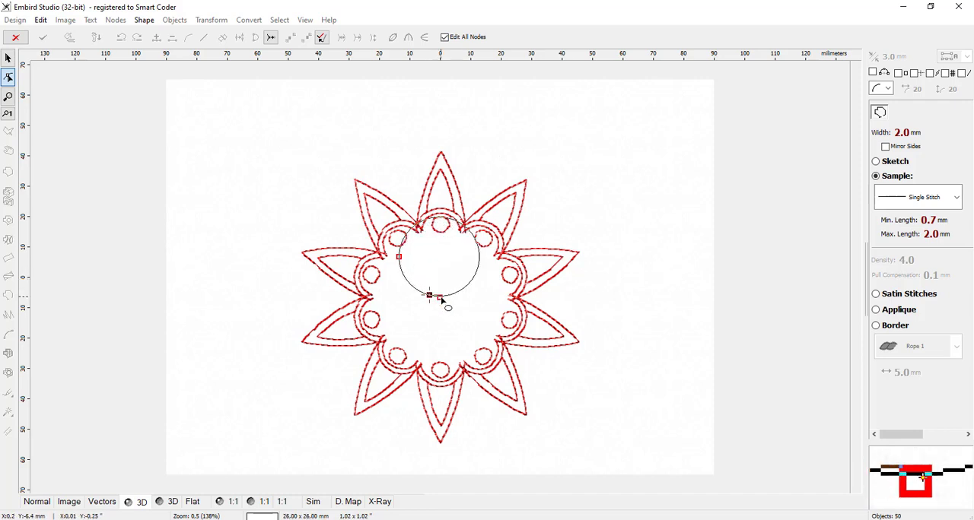
{"action": "left_click_drag", "start_coordinate": [442, 301], "coordinate": [461, 337]}
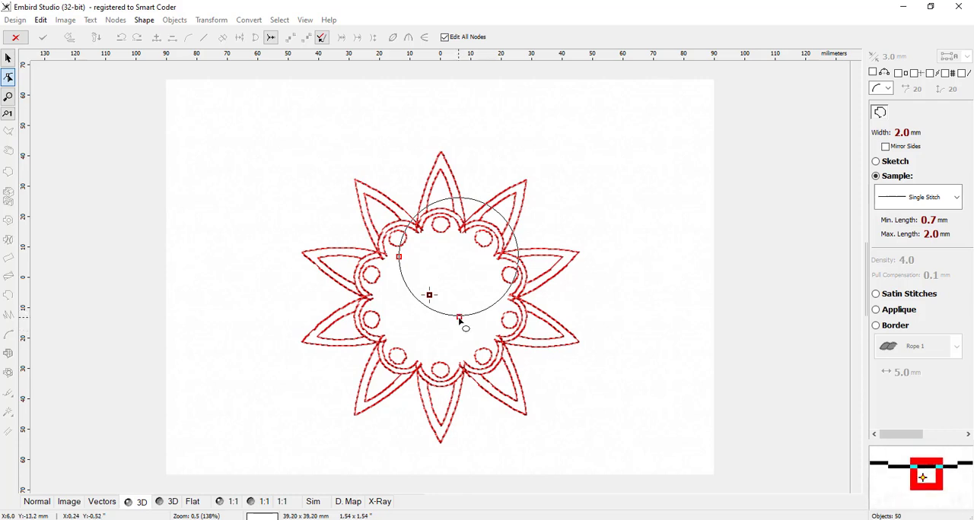
{"action": "right_click", "coordinate": [460, 321]}
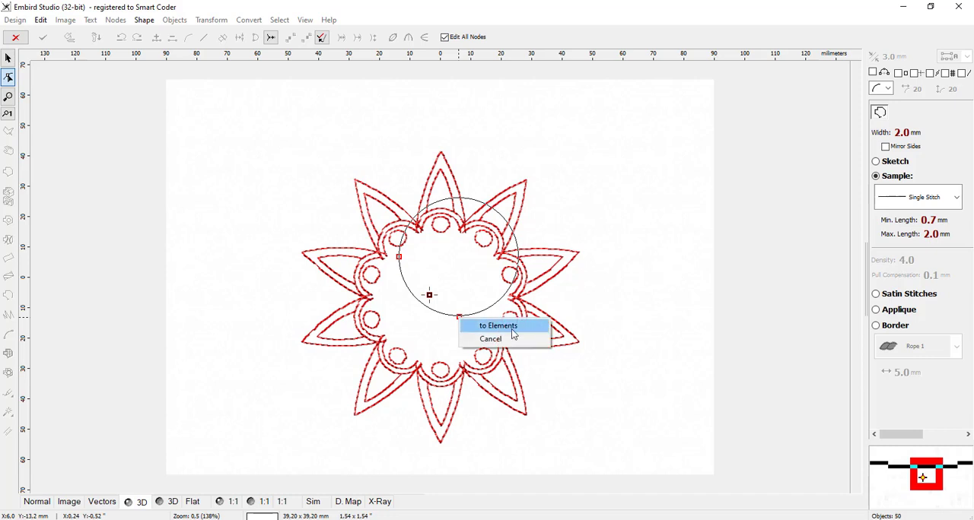
{"action": "left_click", "coordinate": [494, 332]}
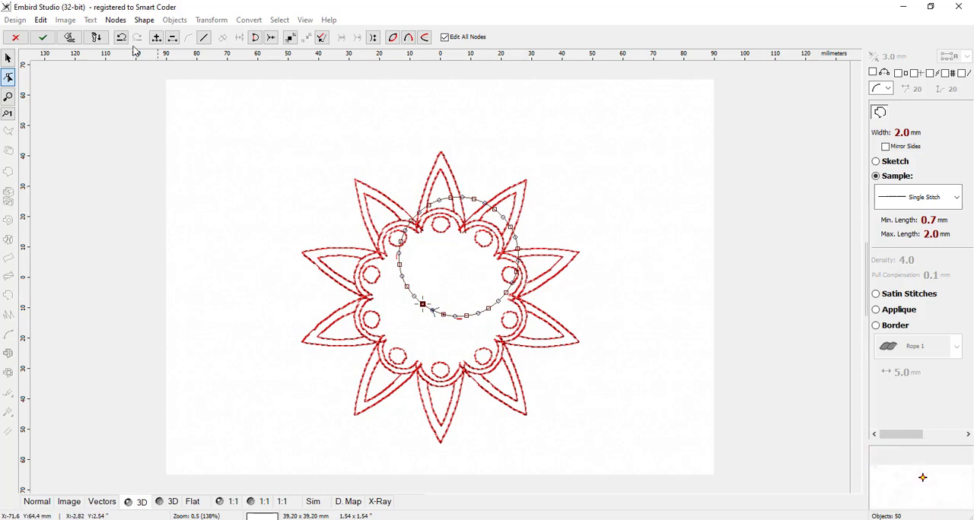
{"action": "left_click", "coordinate": [70, 38]}
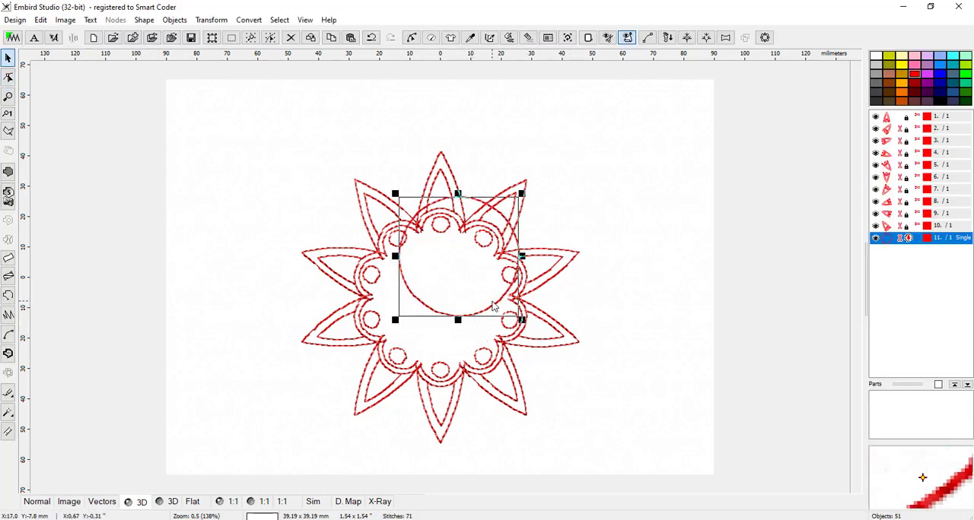
Step: Centre the stitched circle in the open middle of the petal ring and check its fit
{"action": "left_click_drag", "start_coordinate": [492, 307], "coordinate": [484, 334]}
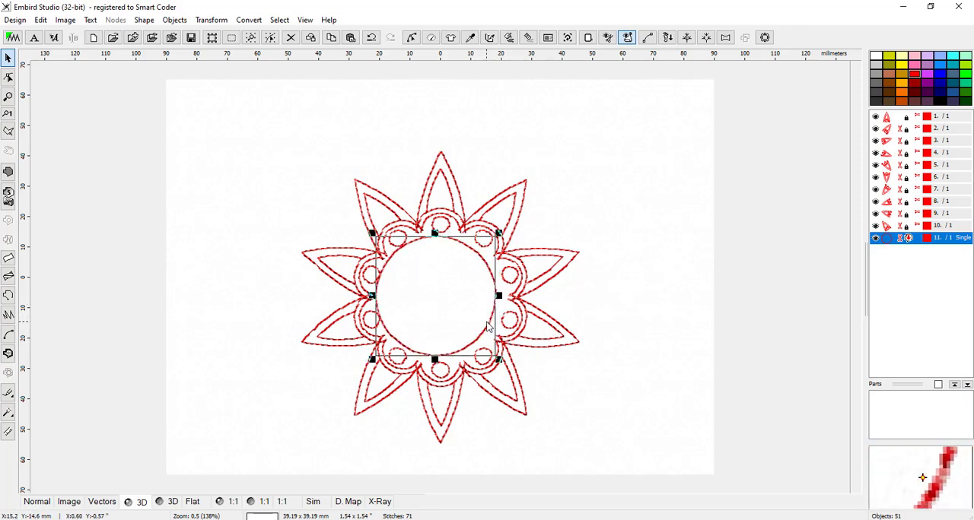
{"action": "left_click_drag", "start_coordinate": [490, 325], "coordinate": [493, 325]}
{"action": "scroll", "coordinate": [470, 312], "scroll_direction": "up", "scroll_amount": 1}
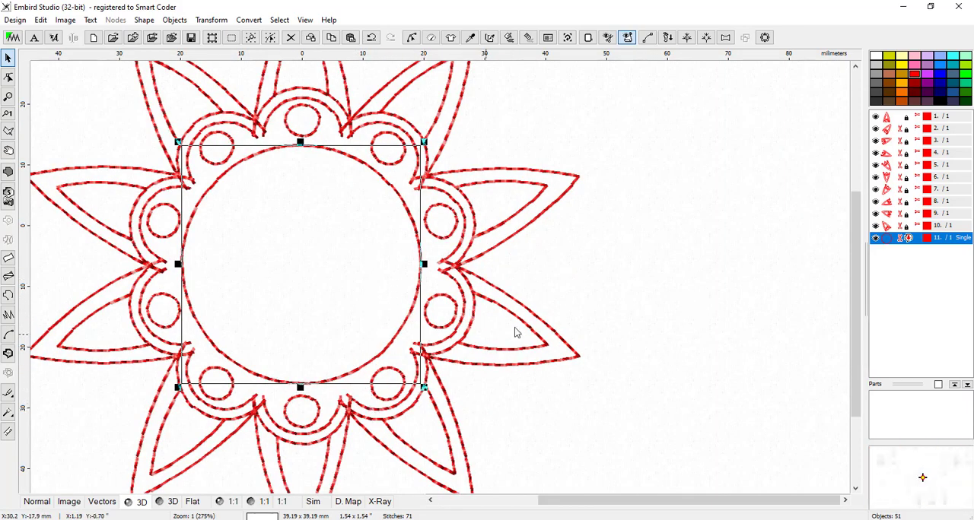
{"action": "left_click", "coordinate": [649, 298]}
{"action": "scroll", "coordinate": [580, 360], "scroll_direction": "down", "scroll_amount": 1}
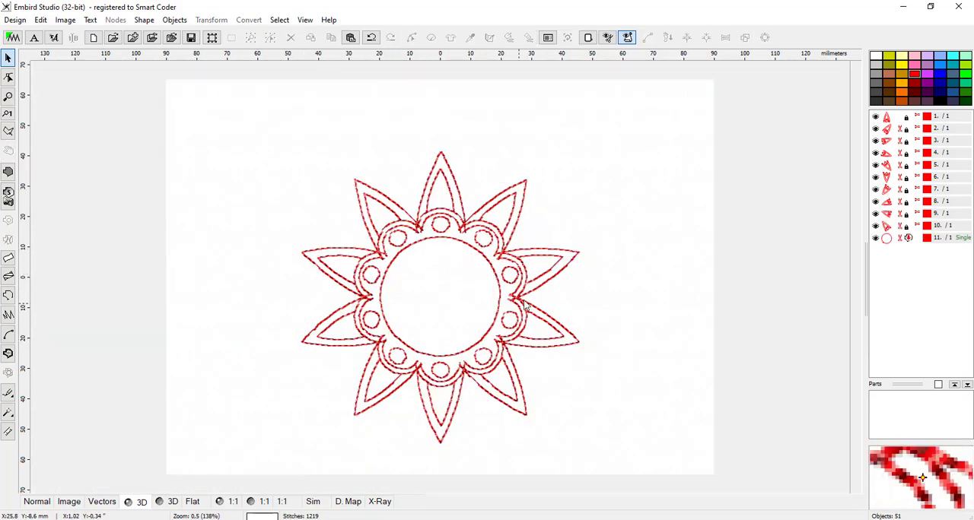
Step: Place a duplicate of the central circle, scaled down to about 26.2 mm with regenerated stitches, concentrically inside the original
{"action": "left_click", "coordinate": [479, 259]}
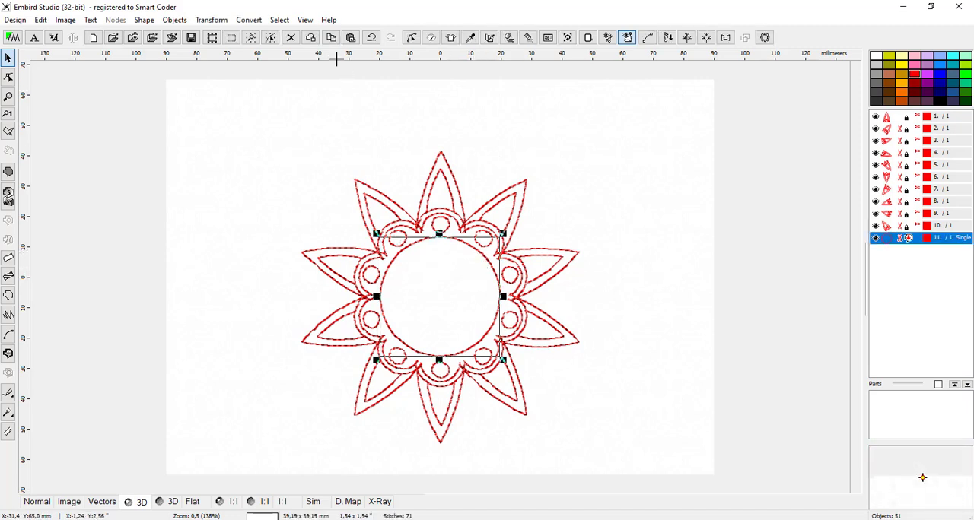
{"action": "left_click", "coordinate": [351, 37]}
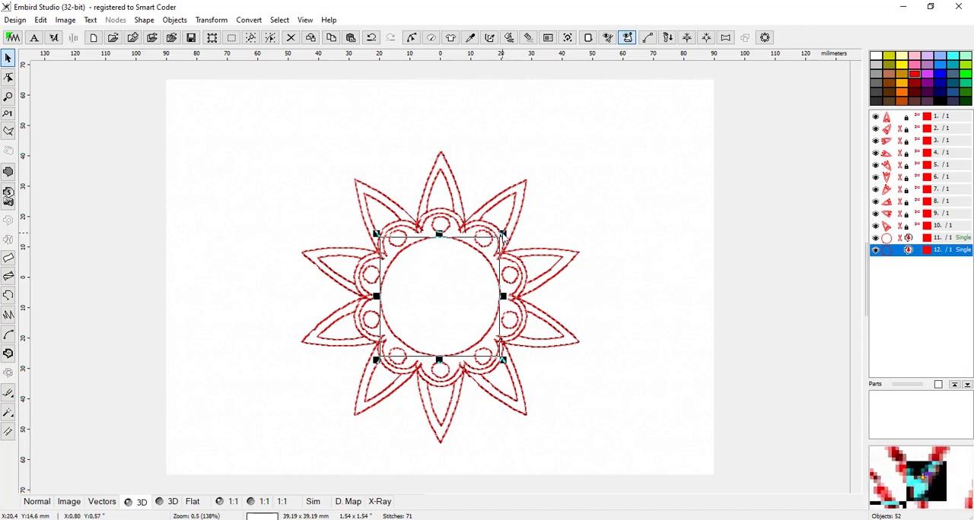
{"action": "left_click_drag", "start_coordinate": [502, 236], "coordinate": [461, 272]}
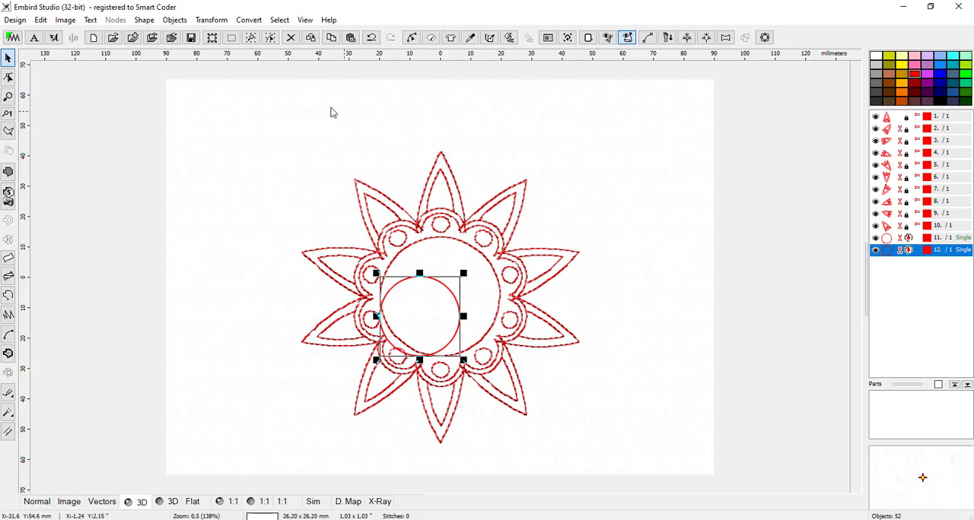
{"action": "left_click", "coordinate": [510, 37]}
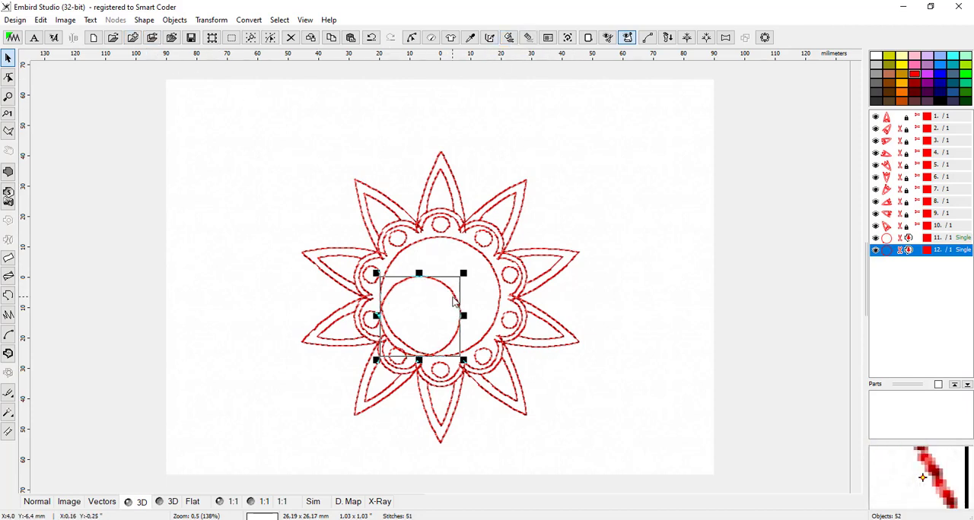
{"action": "left_click_drag", "start_coordinate": [450, 298], "coordinate": [476, 282]}
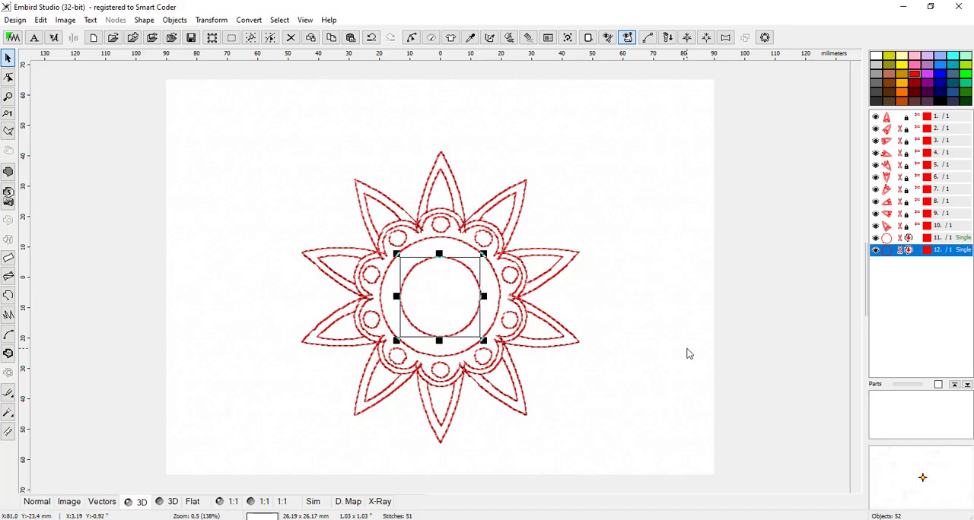
{"action": "left_click", "coordinate": [661, 456]}
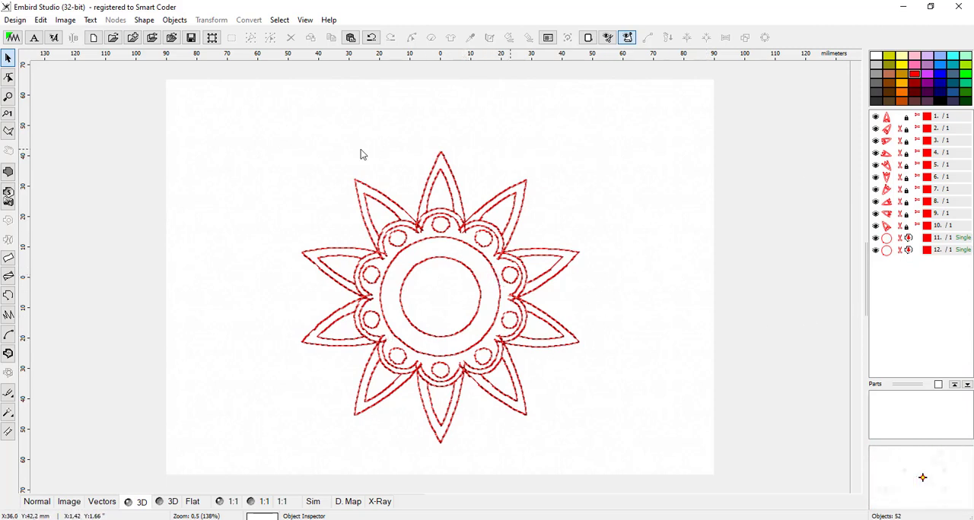
Step: Select all petal motifs and both central circles and combine them with Group 1
{"action": "left_click_drag", "start_coordinate": [278, 128], "coordinate": [627, 475]}
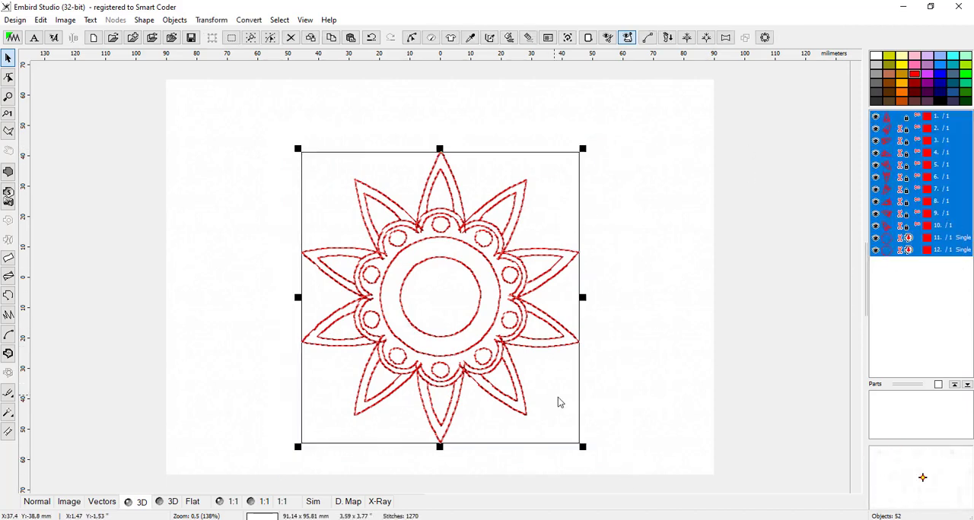
{"action": "right_click", "coordinate": [512, 166]}
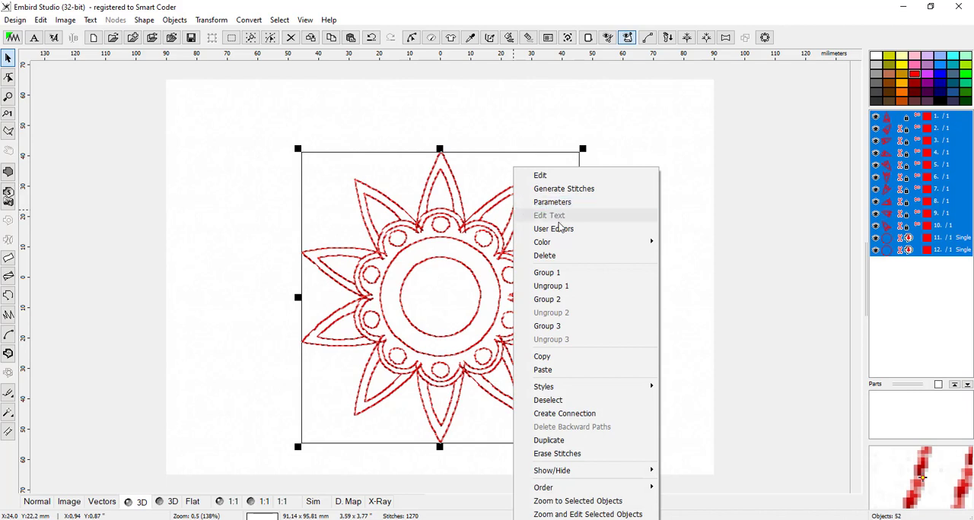
{"action": "left_click", "coordinate": [556, 276]}
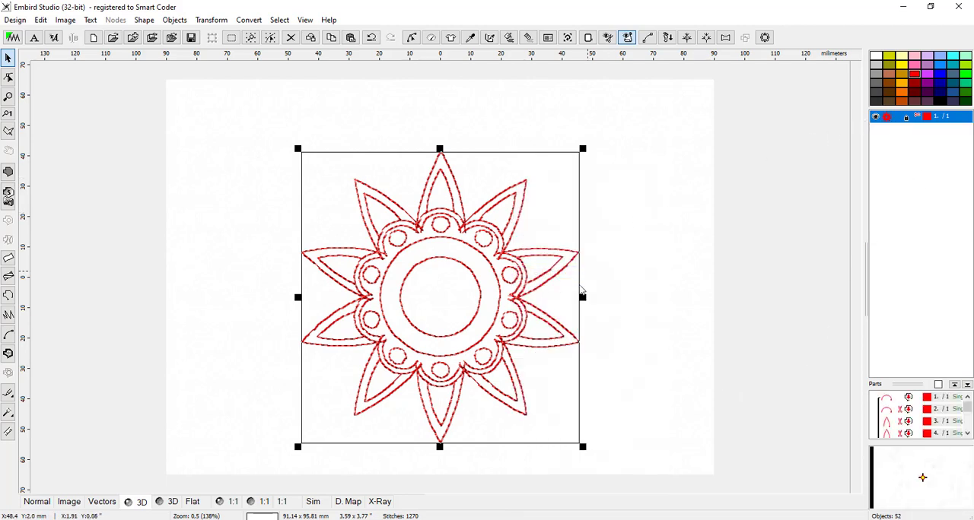
Step: Change the grouped design's outline type from Sample to Sketch in its parameters and apply it
{"action": "right_click", "coordinate": [890, 122]}
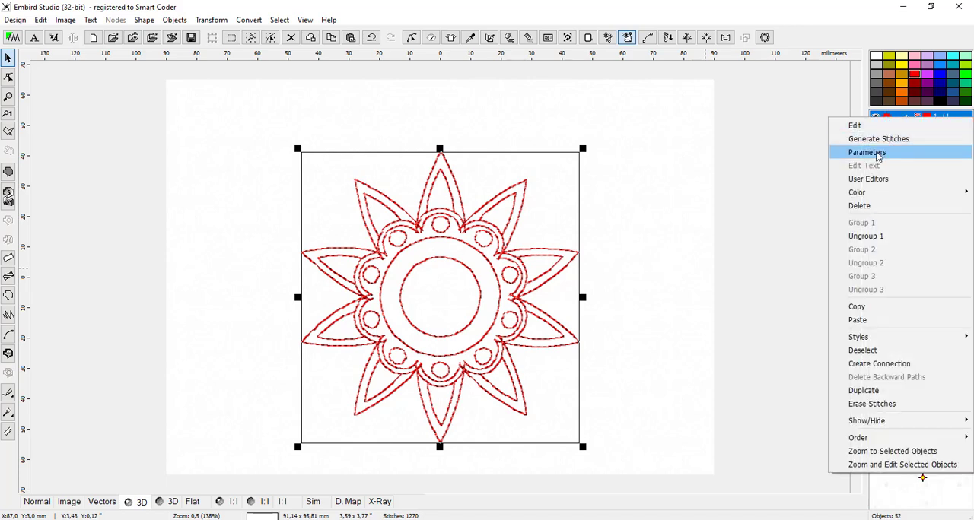
{"action": "left_click", "coordinate": [878, 152]}
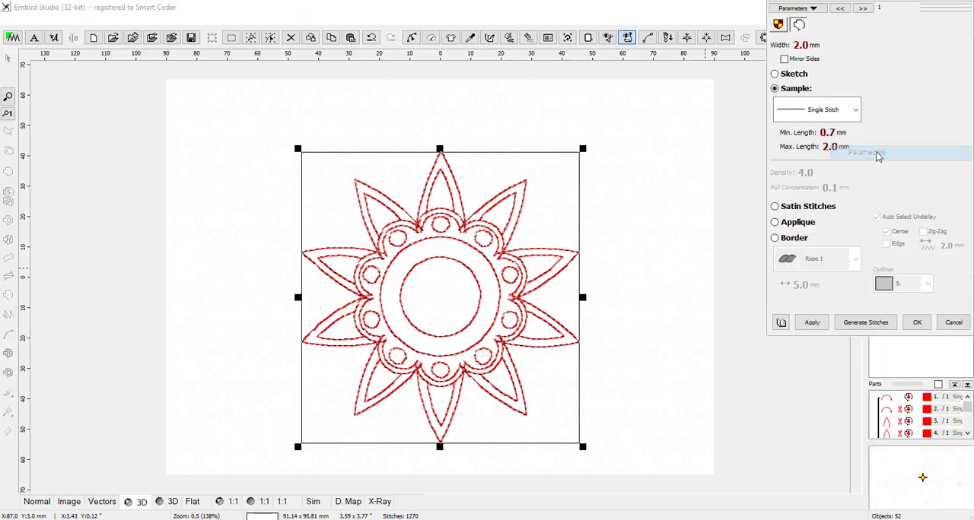
{"action": "left_click", "coordinate": [794, 76]}
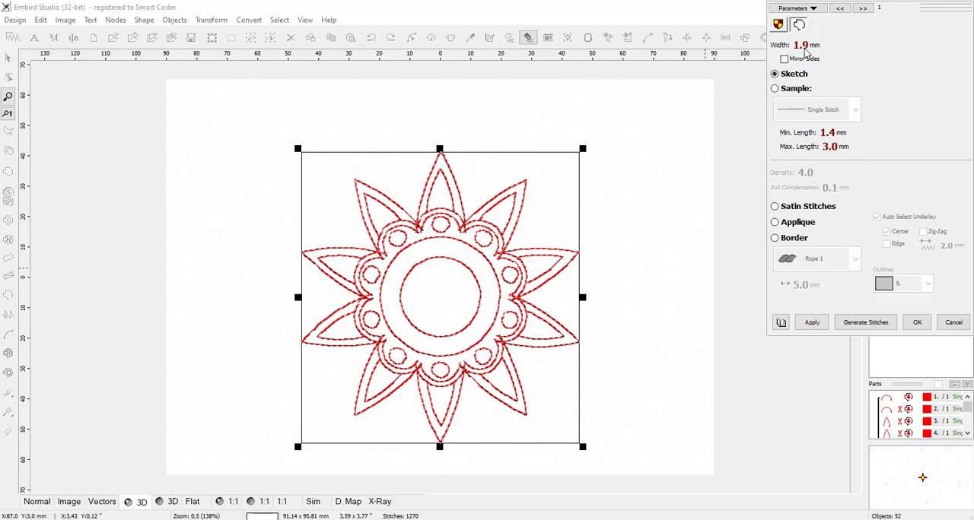
{"action": "left_click", "coordinate": [811, 323]}
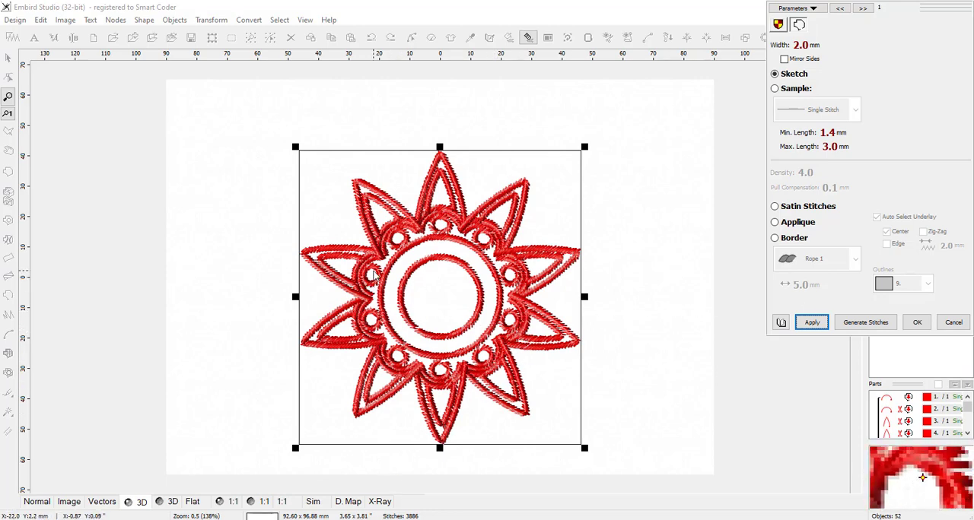
Step: Set the grouped design's Sketch outline width to 1.5 mm, apply it, and inspect the thinner stitches
{"action": "scroll", "coordinate": [394, 270], "scroll_direction": "up", "scroll_amount": 2}
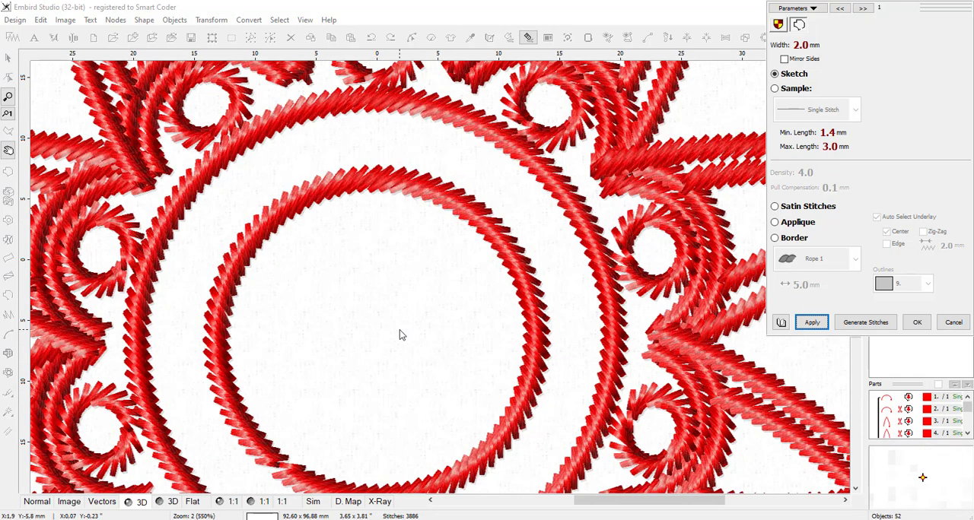
{"action": "scroll", "coordinate": [400, 332], "scroll_direction": "down", "scroll_amount": 1}
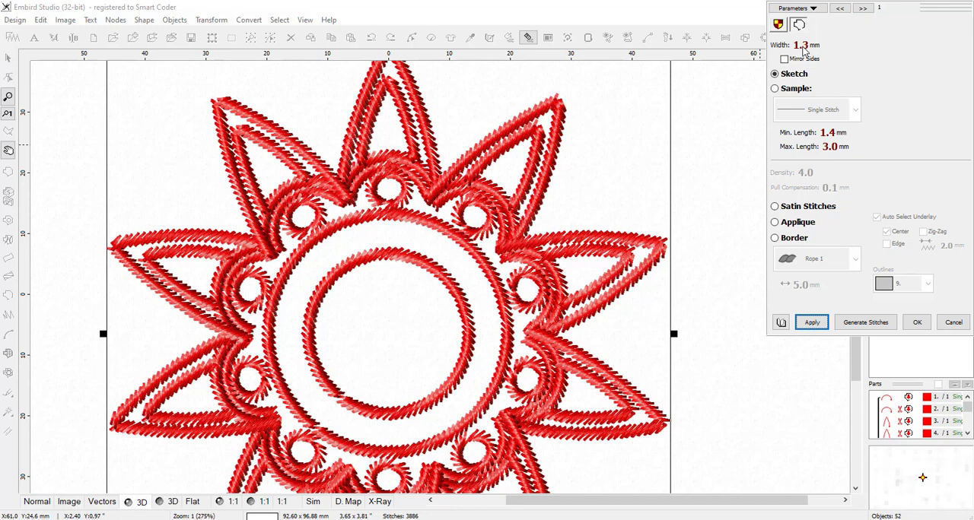
{"action": "left_click", "coordinate": [812, 323]}
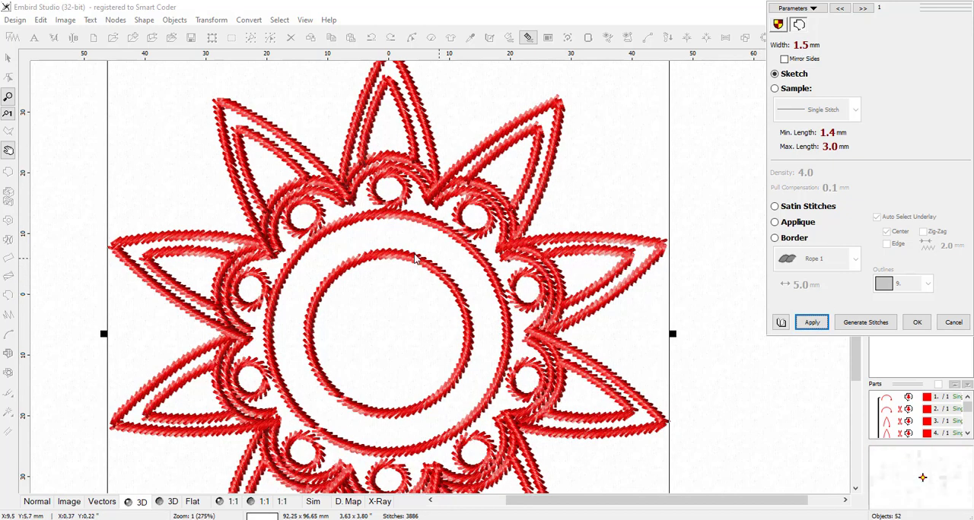
{"action": "left_click", "coordinate": [918, 325]}
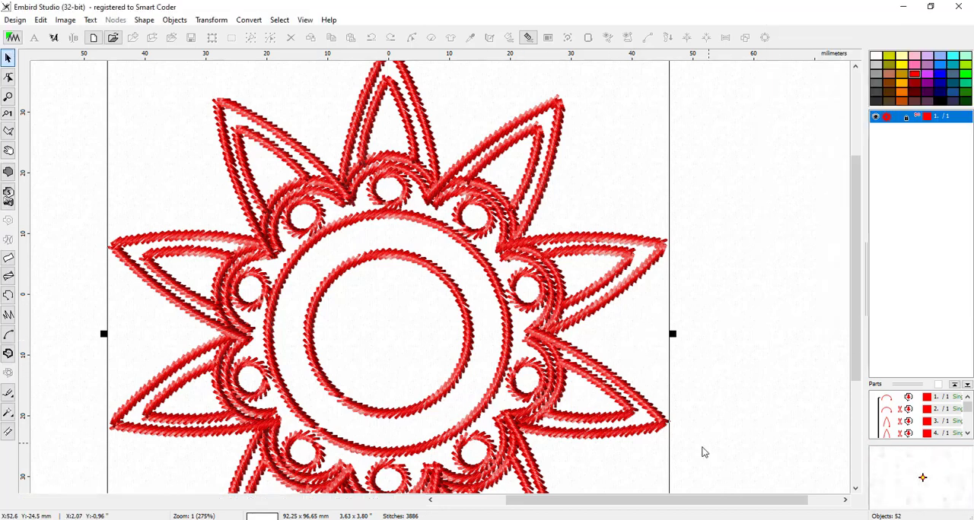
{"action": "scroll", "coordinate": [451, 284], "scroll_direction": "down", "scroll_amount": 2}
{"action": "scroll", "coordinate": [446, 283], "scroll_direction": "up", "scroll_amount": 1}
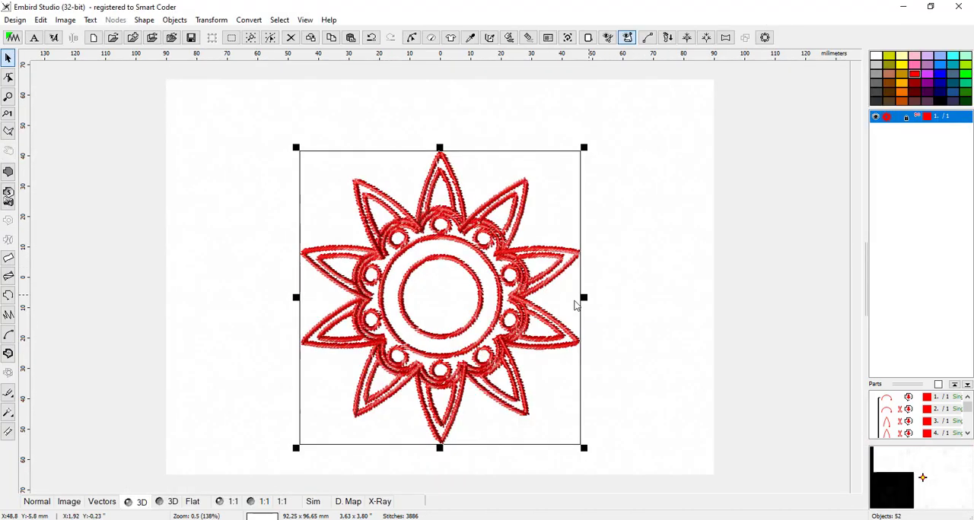
{"action": "scroll", "coordinate": [379, 293], "scroll_direction": "up", "scroll_amount": 1}
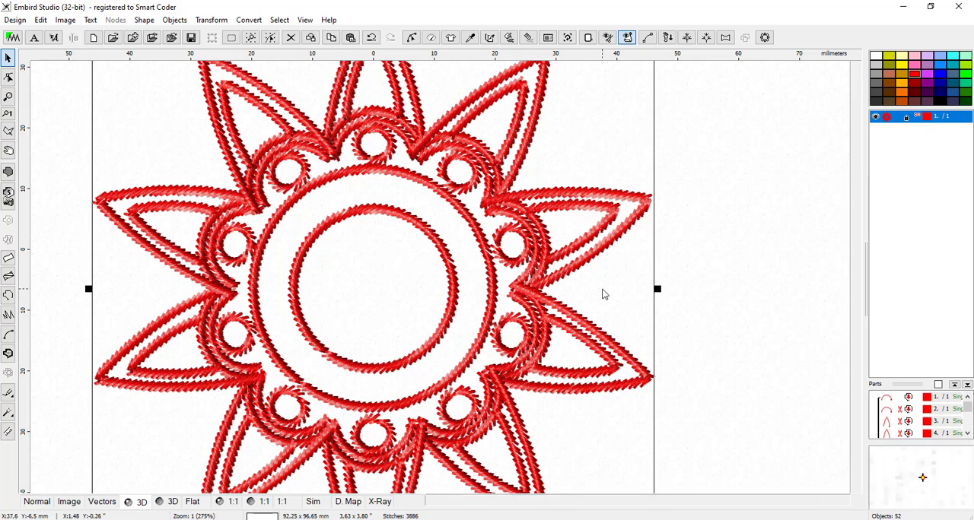
{"action": "scroll", "coordinate": [605, 293], "scroll_direction": "down", "scroll_amount": 1}
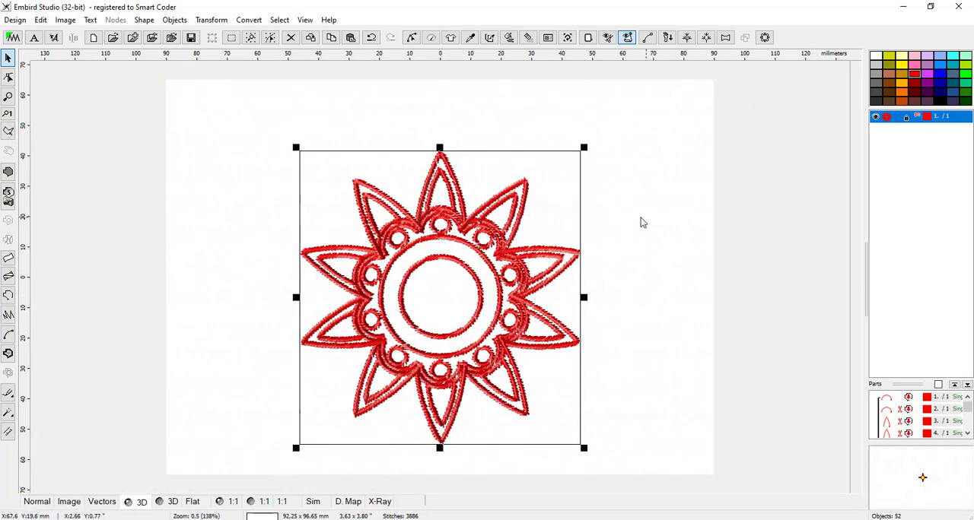
{"action": "left_click", "coordinate": [765, 38]}
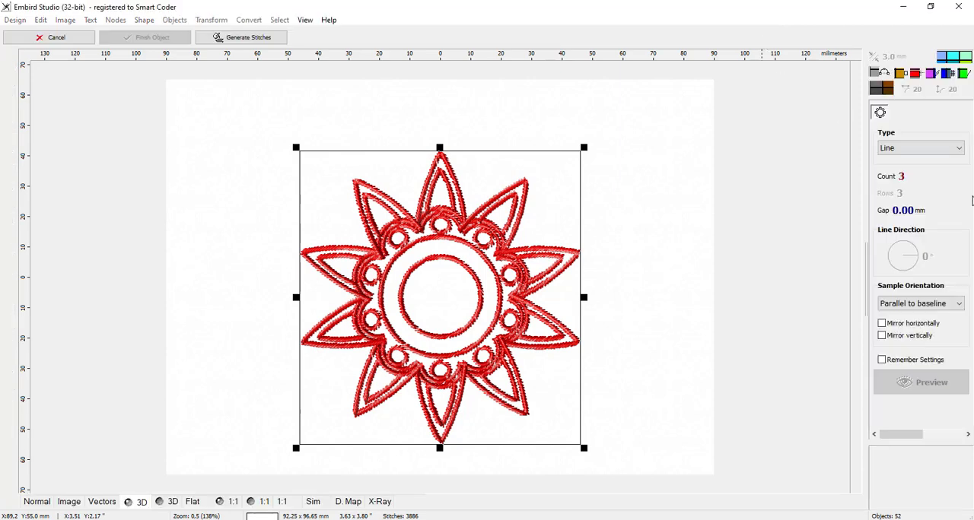
{"action": "left_click", "coordinate": [917, 150]}
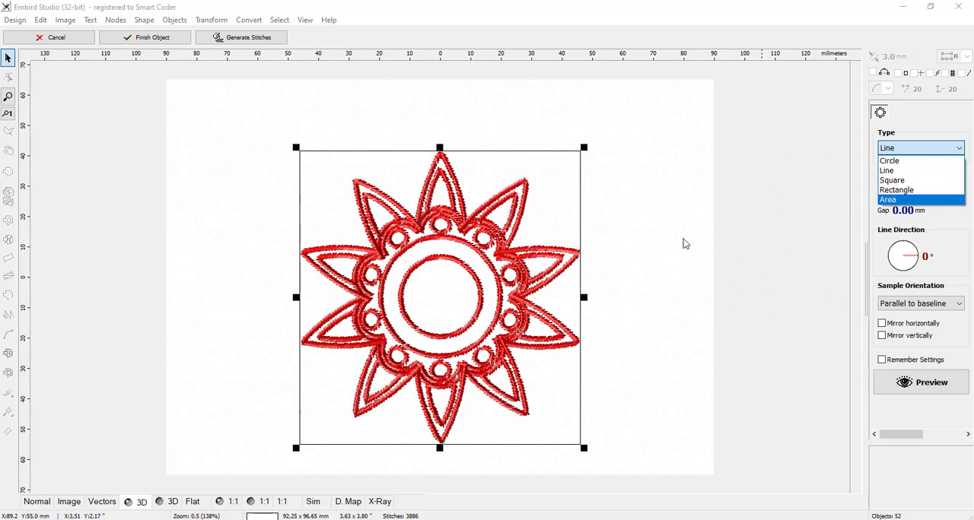
{"action": "left_click", "coordinate": [695, 298]}
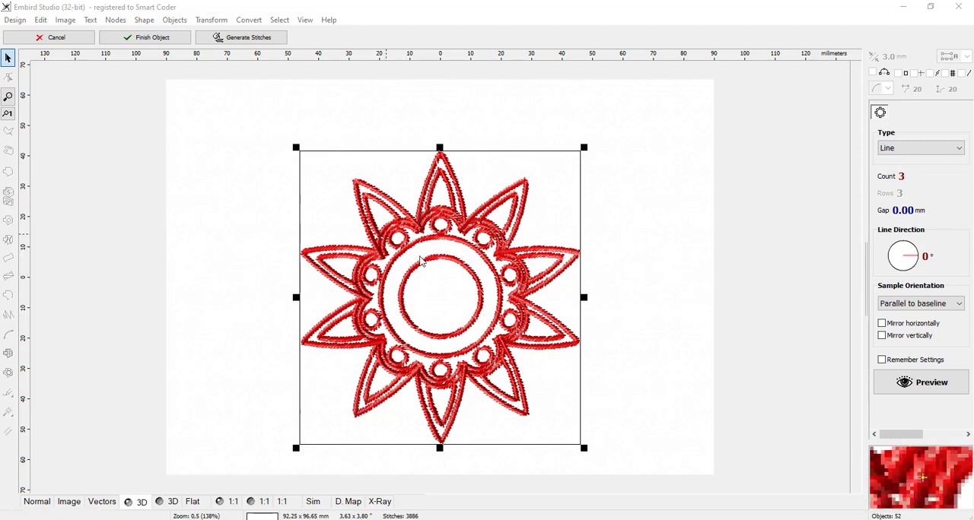
{"action": "scroll", "coordinate": [528, 336], "scroll_direction": "up", "scroll_amount": 1}
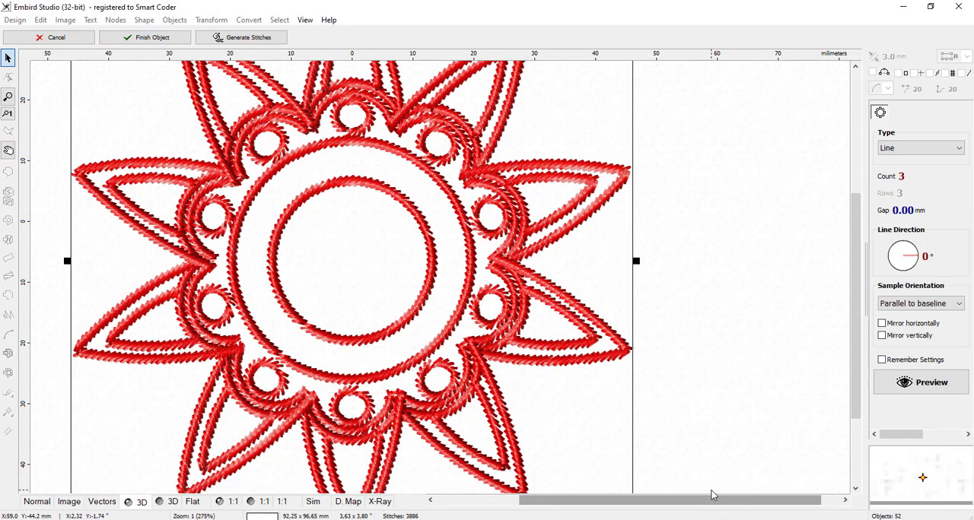
{"action": "left_click_drag", "start_coordinate": [699, 494], "coordinate": [634, 495]}
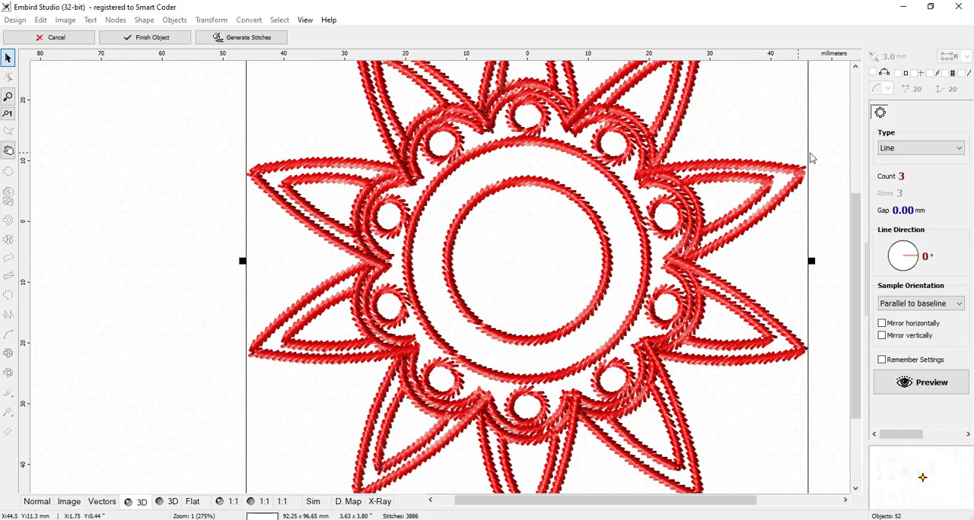
{"action": "left_click", "coordinate": [832, 241]}
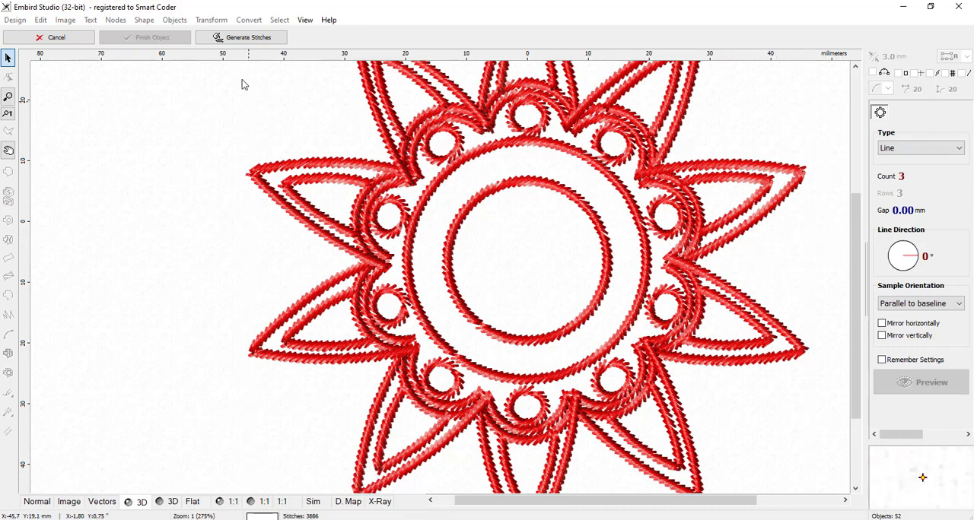
{"action": "left_click", "coordinate": [68, 37]}
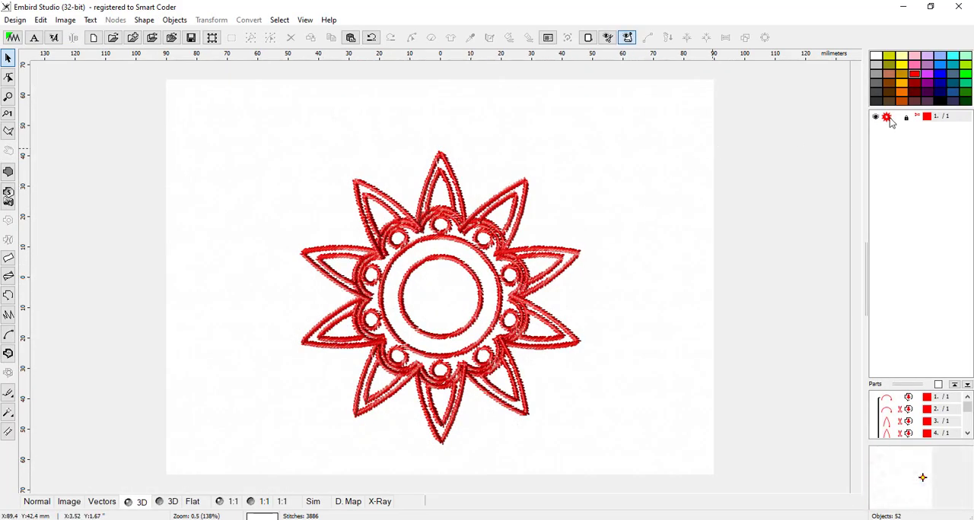
Step: Try ungrouping the whole design to select its outlines individually, and undo the ungrouping
{"action": "left_click", "coordinate": [889, 117]}
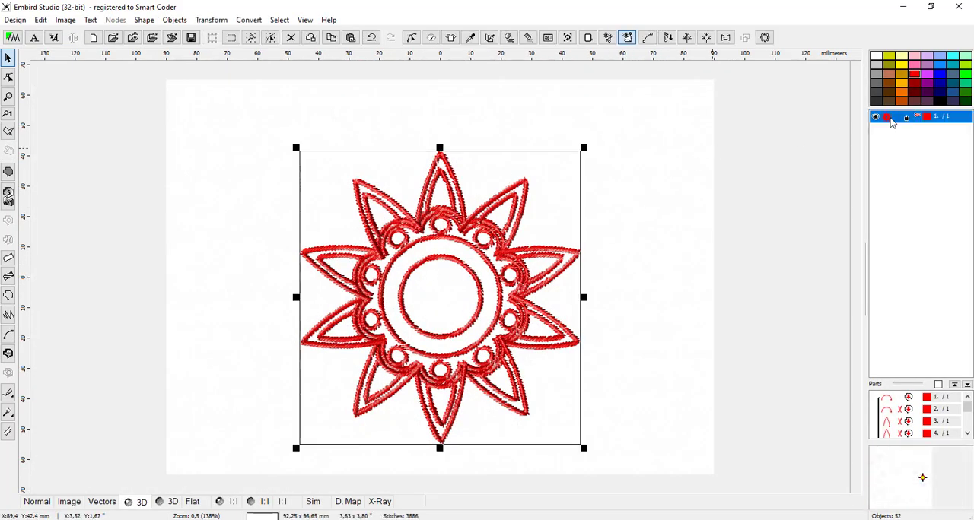
{"action": "right_click", "coordinate": [892, 122]}
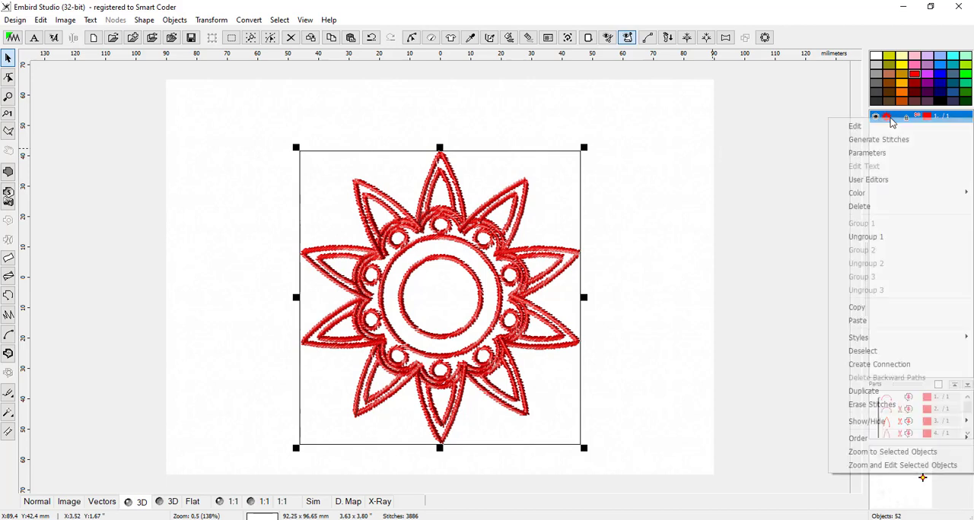
{"action": "left_click", "coordinate": [877, 237]}
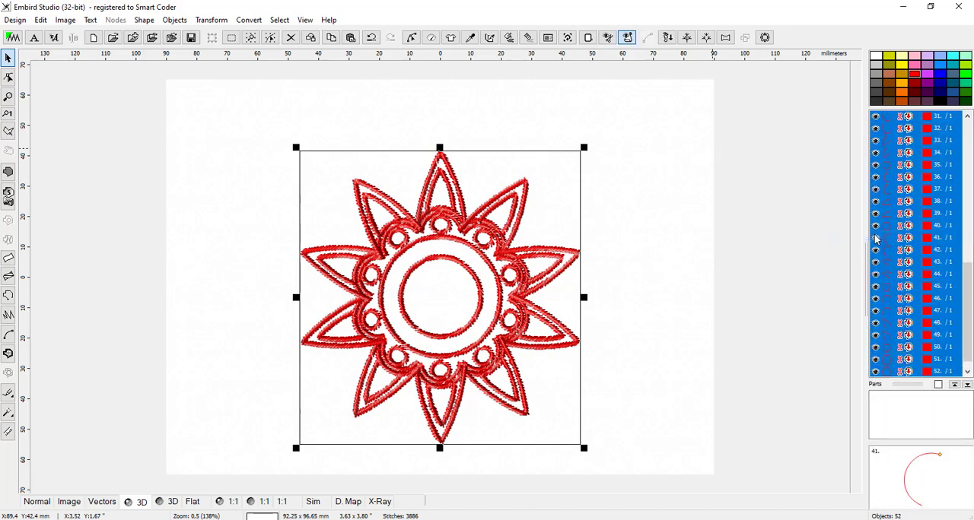
{"action": "left_click", "coordinate": [707, 266]}
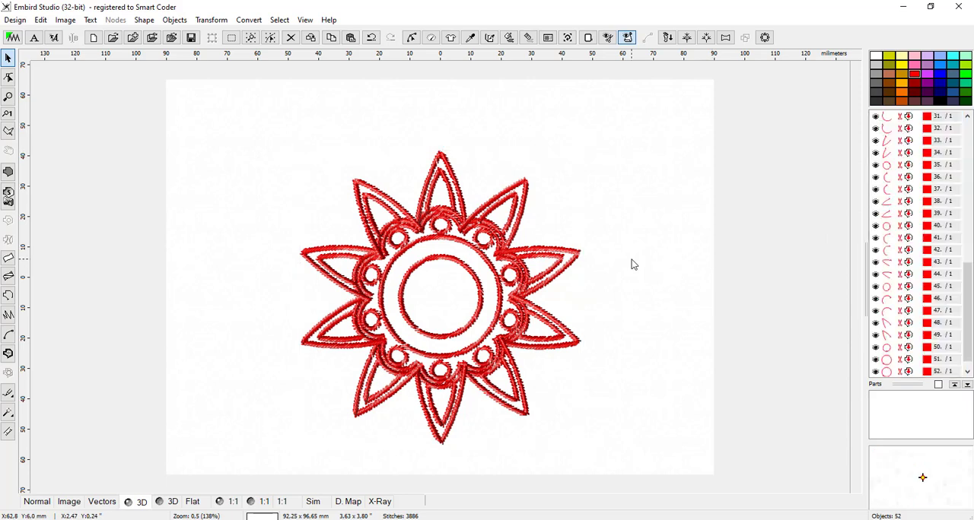
{"action": "left_click", "coordinate": [895, 201]}
{"action": "left_click", "coordinate": [892, 237]}
{"action": "left_click", "coordinate": [890, 262]}
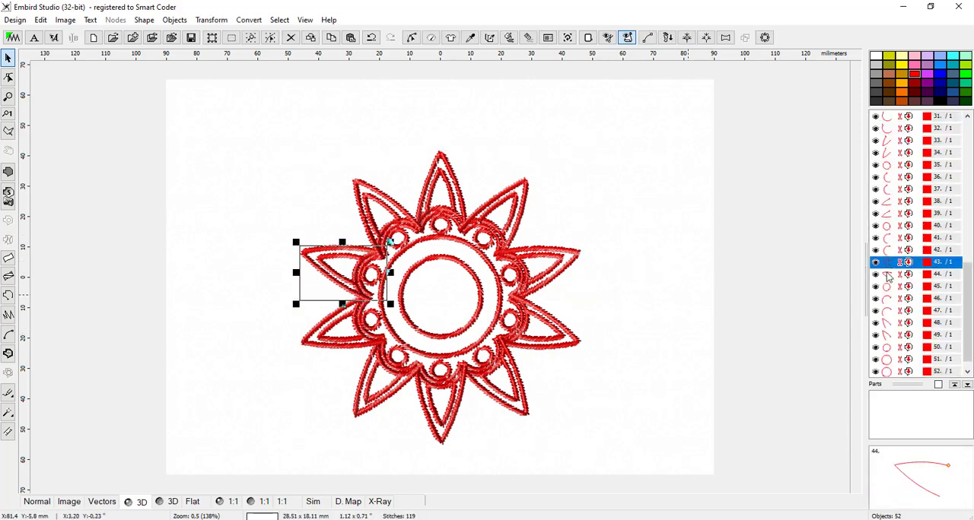
{"action": "left_click", "coordinate": [890, 274]}
{"action": "left_click", "coordinate": [890, 298]}
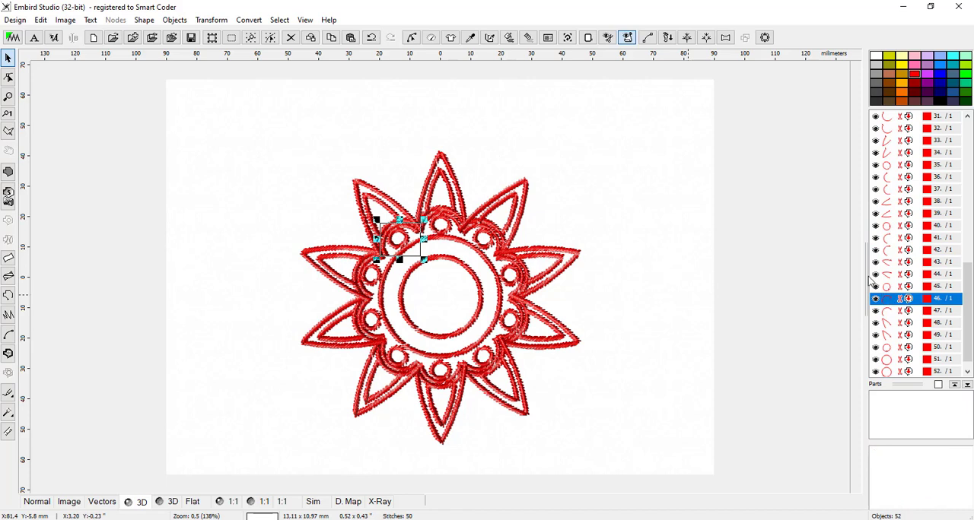
{"action": "left_click", "coordinate": [371, 37]}
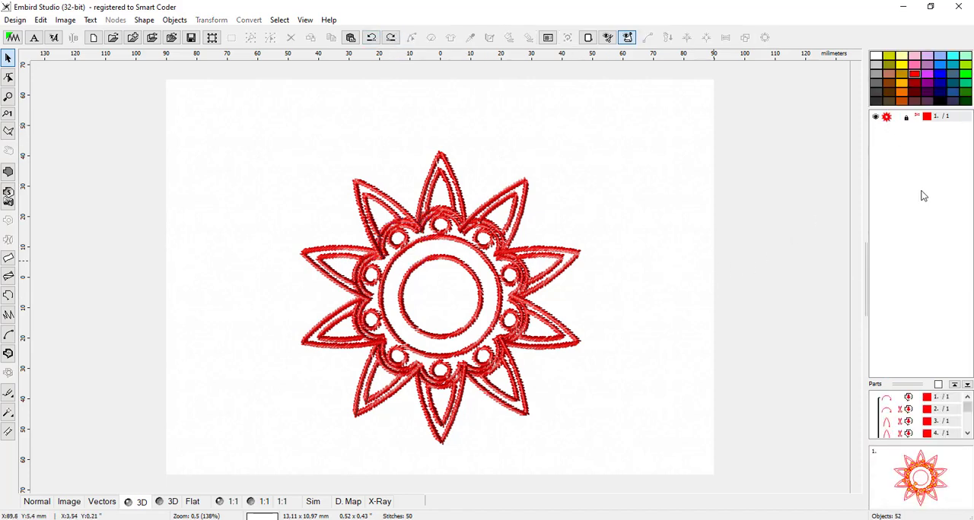
Step: Recolour only the inner central circle golden yellow while keeping it inside the group
{"action": "left_click", "coordinate": [891, 119]}
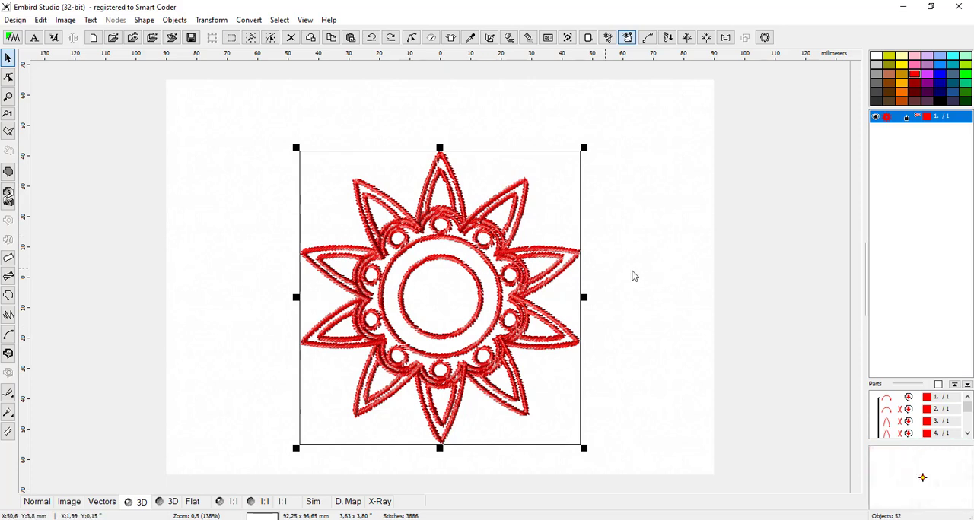
{"action": "left_click", "coordinate": [967, 433]}
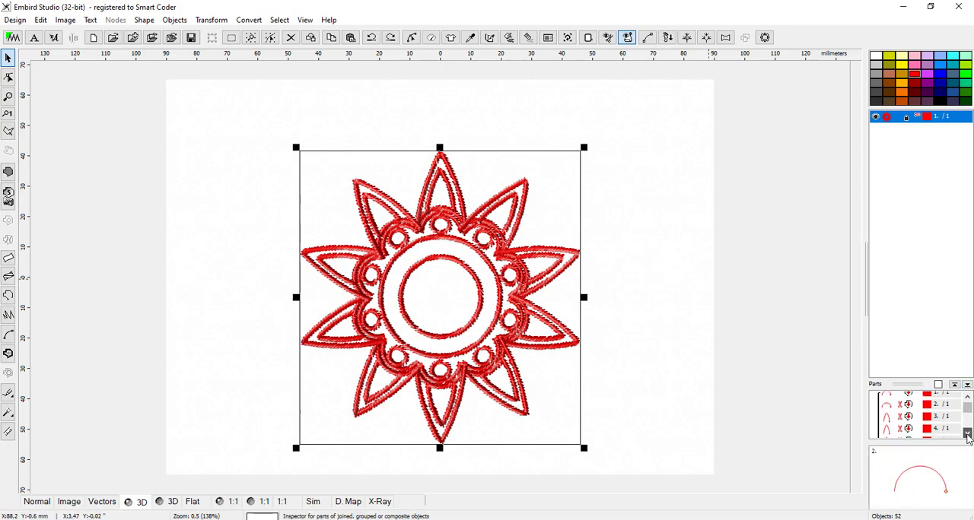
{"action": "left_click", "coordinate": [968, 433]}
{"action": "left_click", "coordinate": [967, 434]}
{"action": "left_click", "coordinate": [895, 411]}
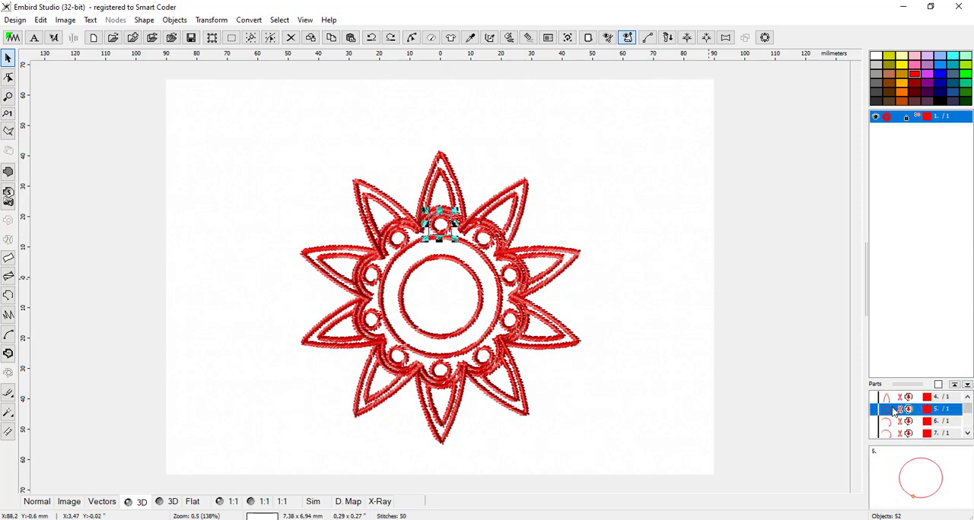
{"action": "left_click_drag", "start_coordinate": [969, 412], "coordinate": [958, 437]}
{"action": "left_click", "coordinate": [887, 423]}
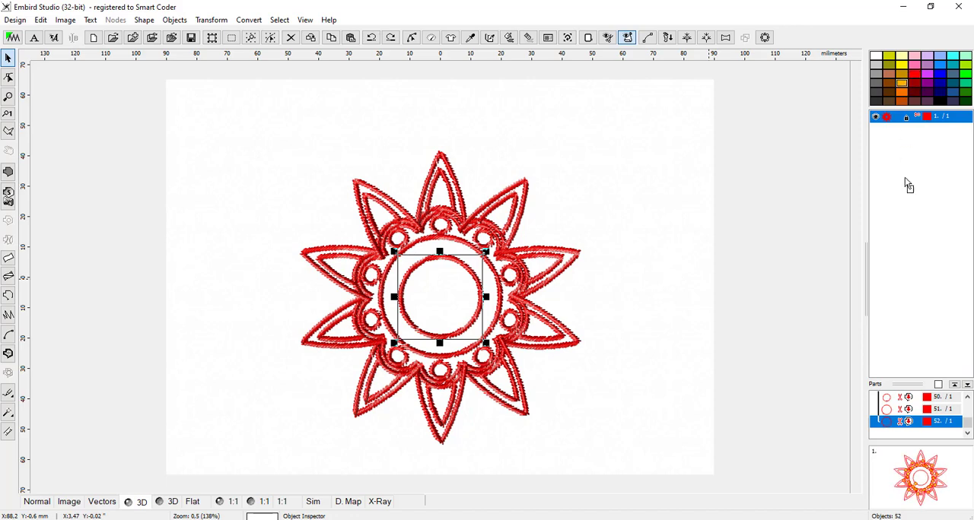
{"action": "left_click_drag", "start_coordinate": [911, 393], "coordinate": [930, 429]}
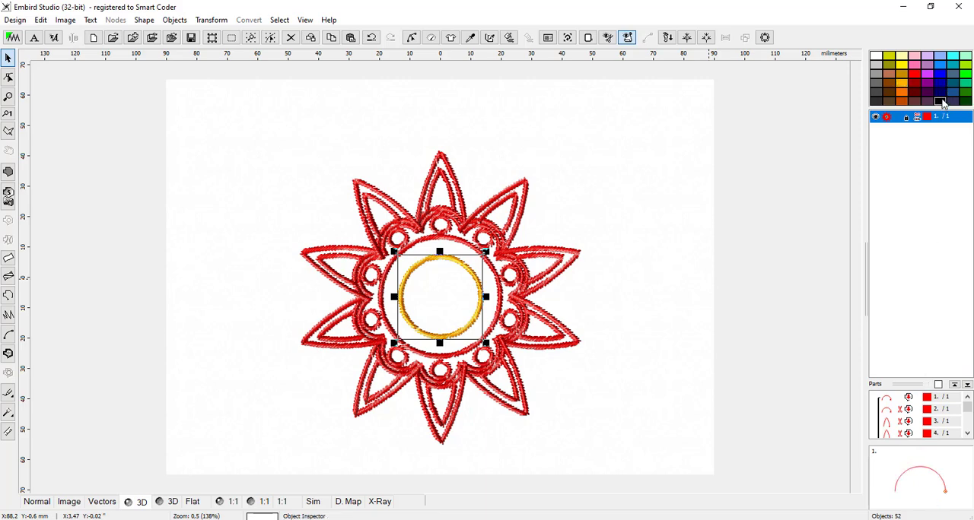
Step: Recolour the outer central circle black within the group and deselect the design
{"action": "left_click_drag", "start_coordinate": [967, 408], "coordinate": [968, 431]}
{"action": "left_click", "coordinate": [887, 412]}
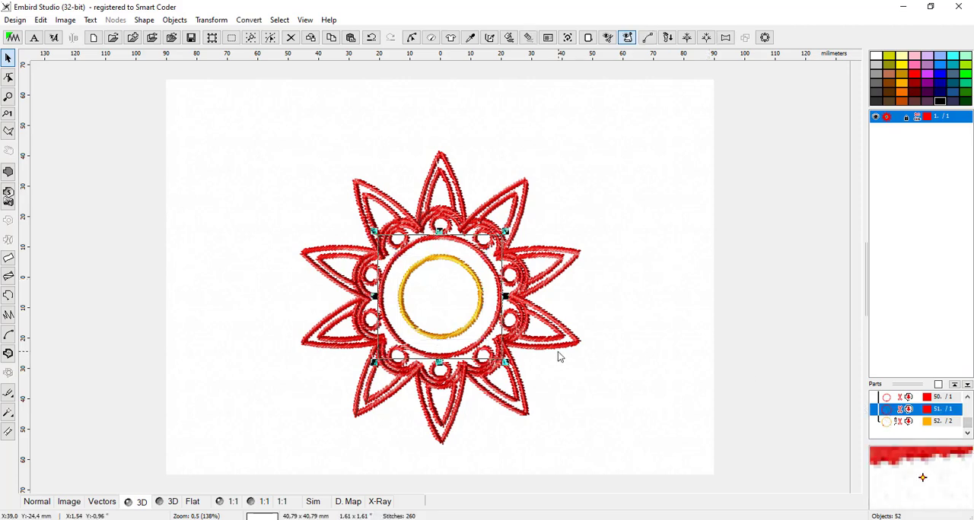
{"action": "double_click", "coordinate": [928, 409]}
{"action": "left_click", "coordinate": [598, 251]}
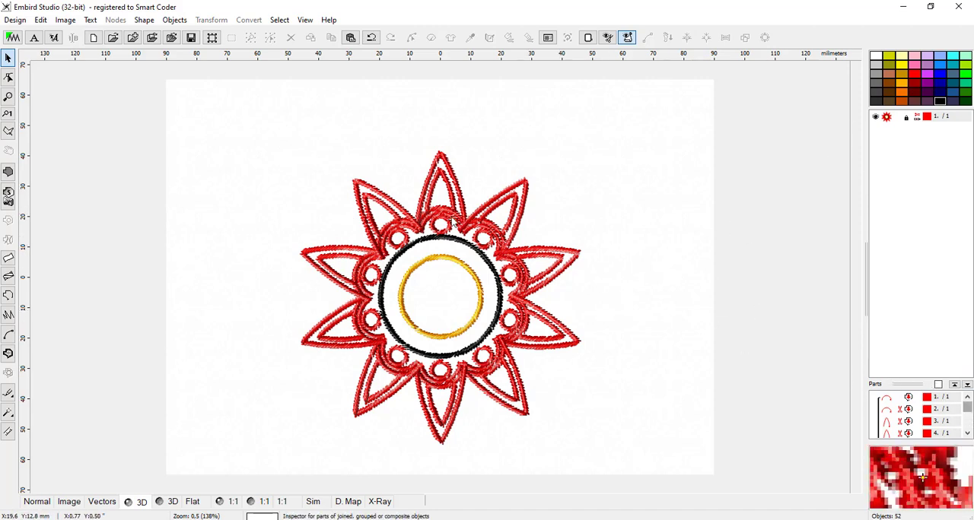
Step: Step through the group's individual petal and arc parts to examine which outline each one is, and deselect them
{"action": "left_click", "coordinate": [886, 408]}
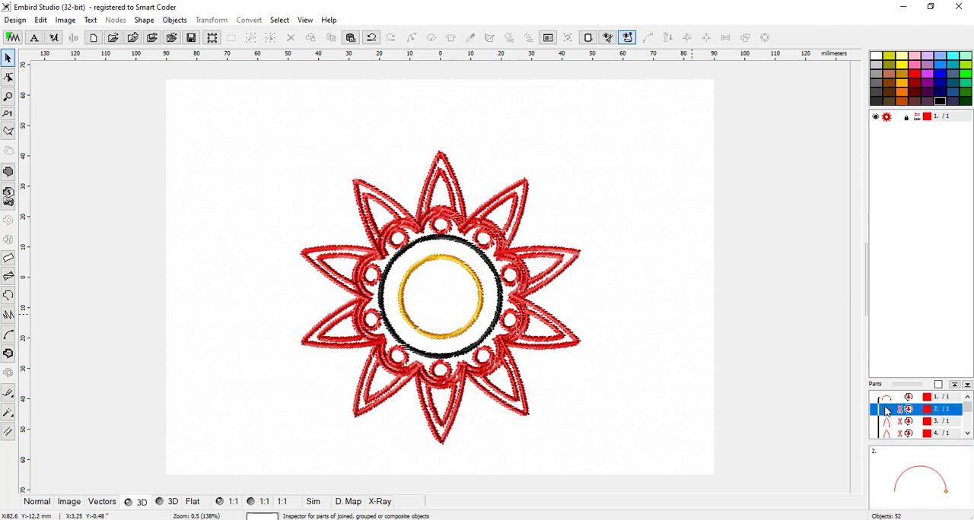
{"action": "left_click", "coordinate": [887, 423]}
{"action": "left_click", "coordinate": [887, 434]}
{"action": "scroll", "coordinate": [887, 433], "scroll_direction": "down", "scroll_amount": 1}
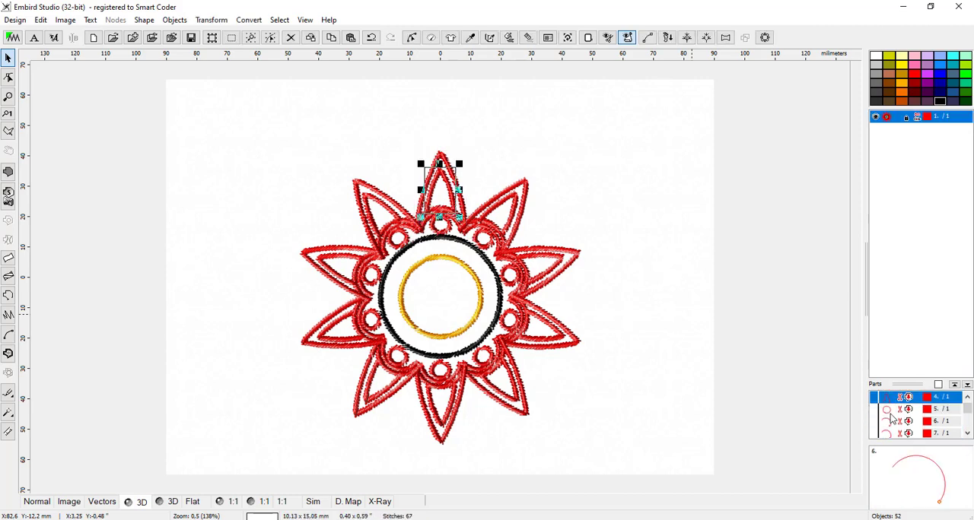
{"action": "left_click", "coordinate": [888, 411]}
{"action": "left_click", "coordinate": [888, 423]}
{"action": "left_click", "coordinate": [892, 434]}
{"action": "scroll", "coordinate": [893, 435], "scroll_direction": "down", "scroll_amount": 1}
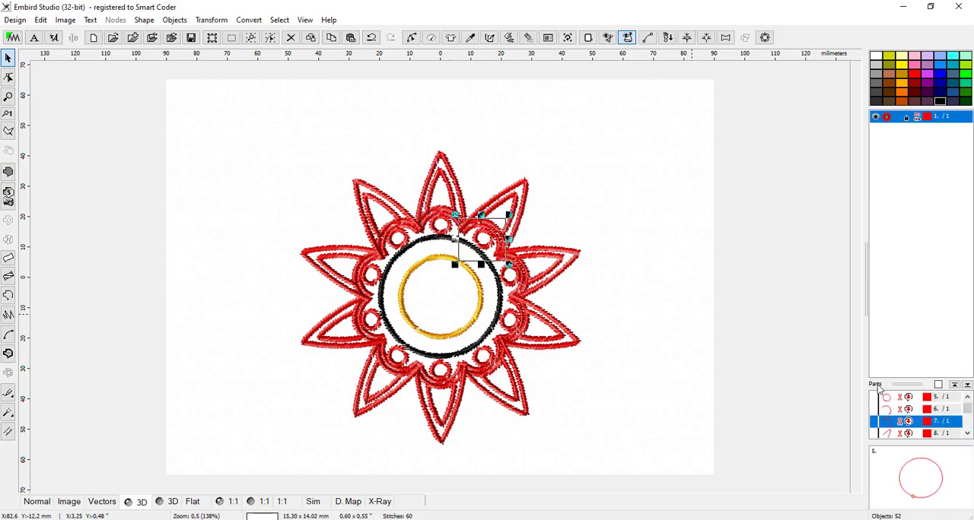
{"action": "left_click", "coordinate": [595, 326]}
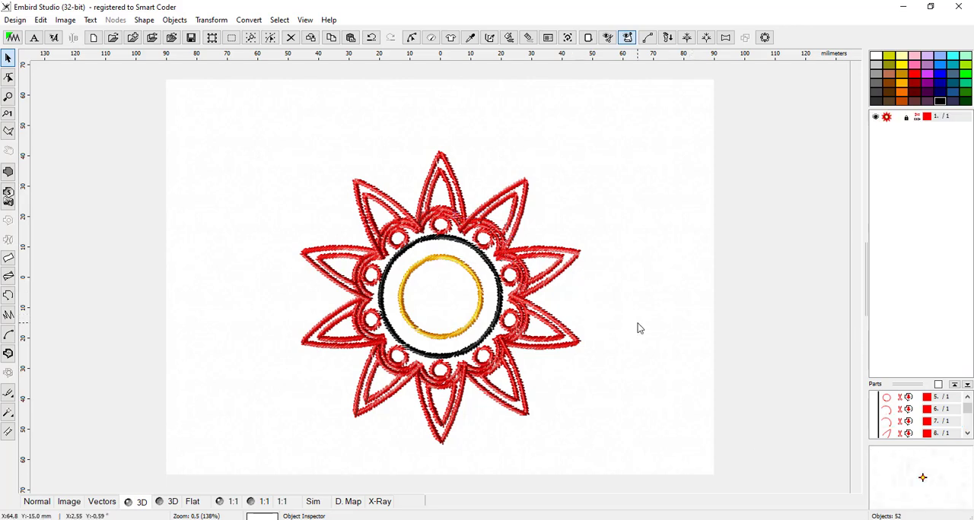